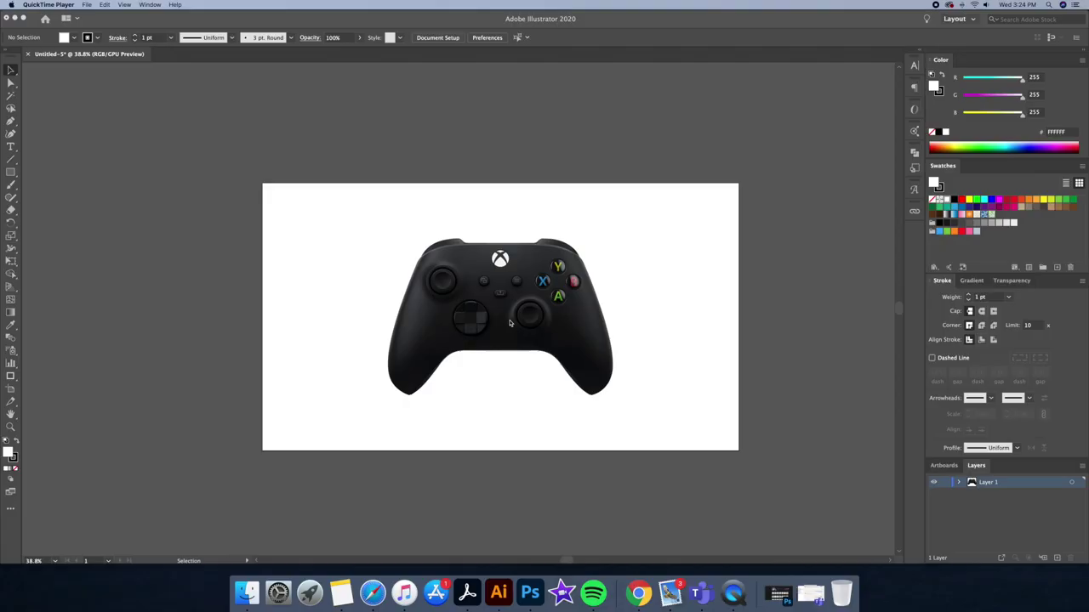
- Check the artboard's dimensions in the Artboard Options and close them unchanged
{"action": "key", "text": "z"}
{"action": "left_click_drag", "start_coordinate": [543, 395], "coordinate": [576, 423]}
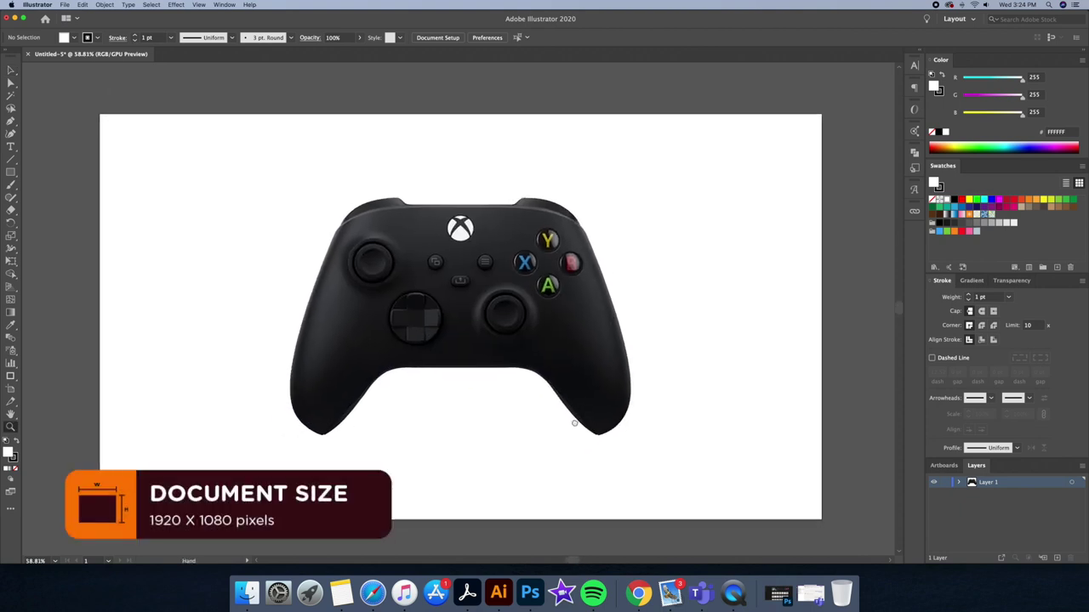
{"action": "double_click", "coordinate": [10, 390]}
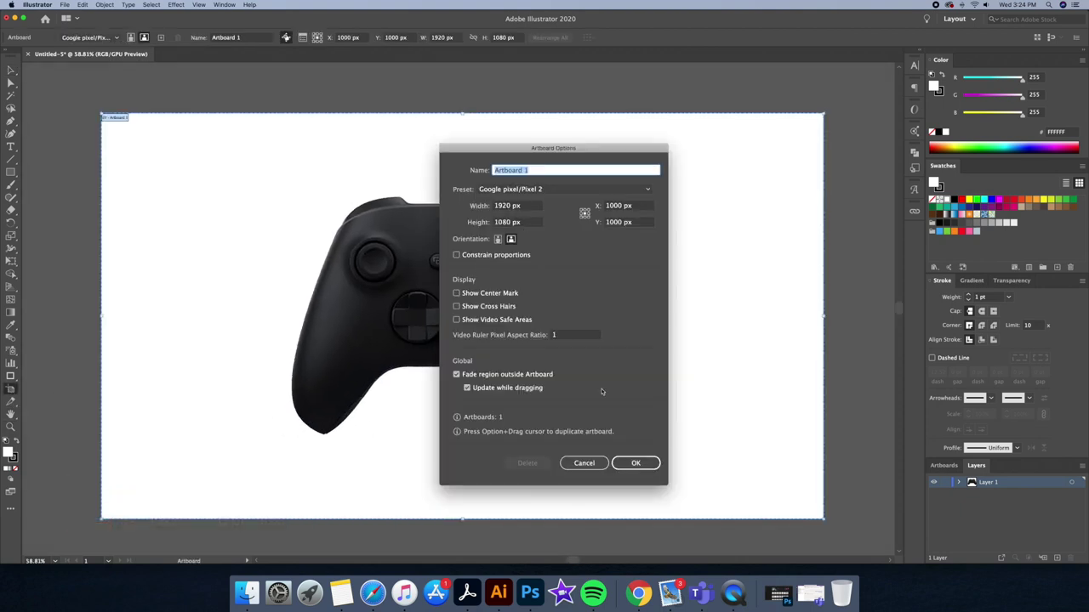
{"action": "left_click", "coordinate": [636, 463]}
{"action": "key", "text": "v"}
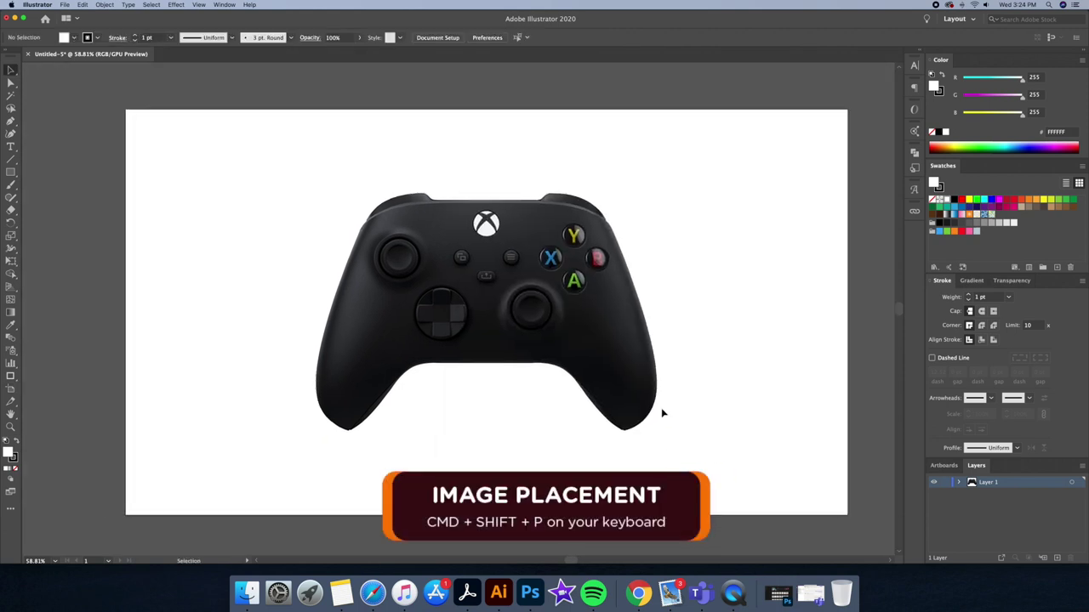
- Rename the controller image's layer Template and make it a template layer with images dimmed to 50%
{"action": "left_click", "coordinate": [661, 413]}
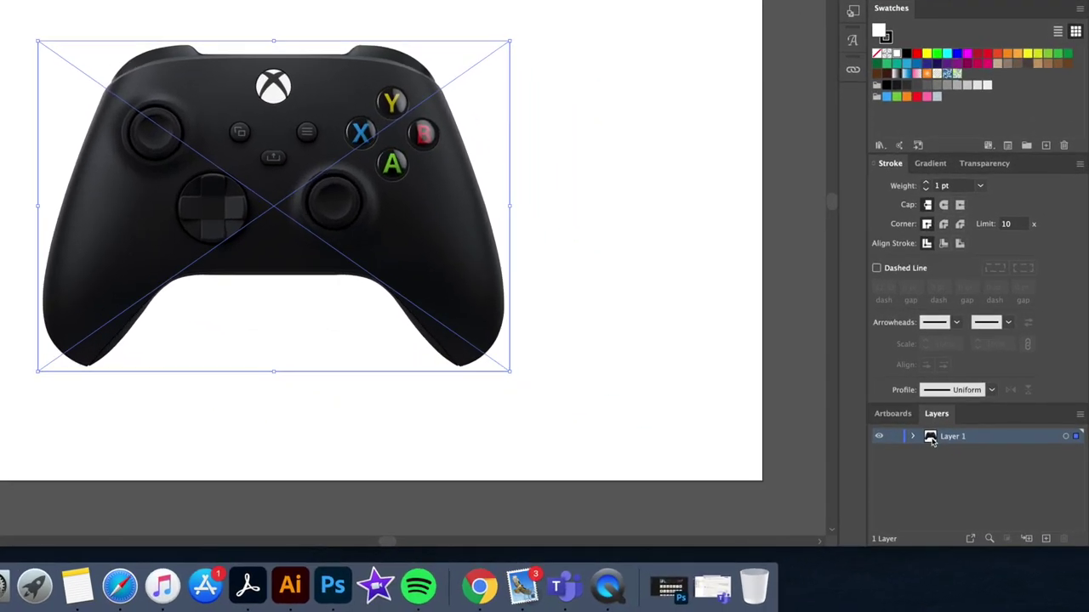
{"action": "double_click", "coordinate": [932, 440]}
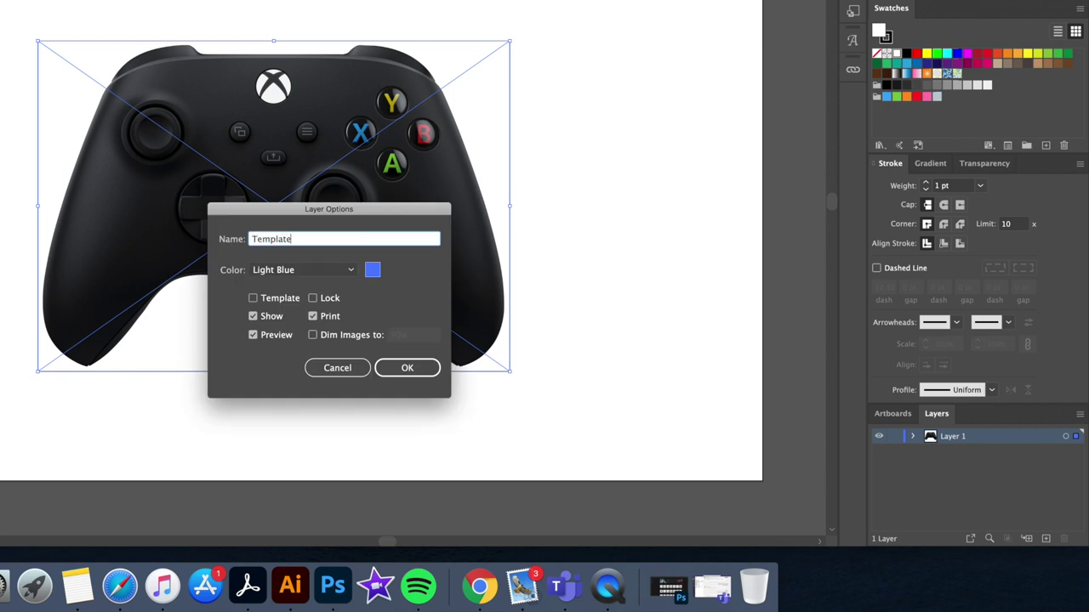
{"action": "left_click", "coordinate": [252, 299]}
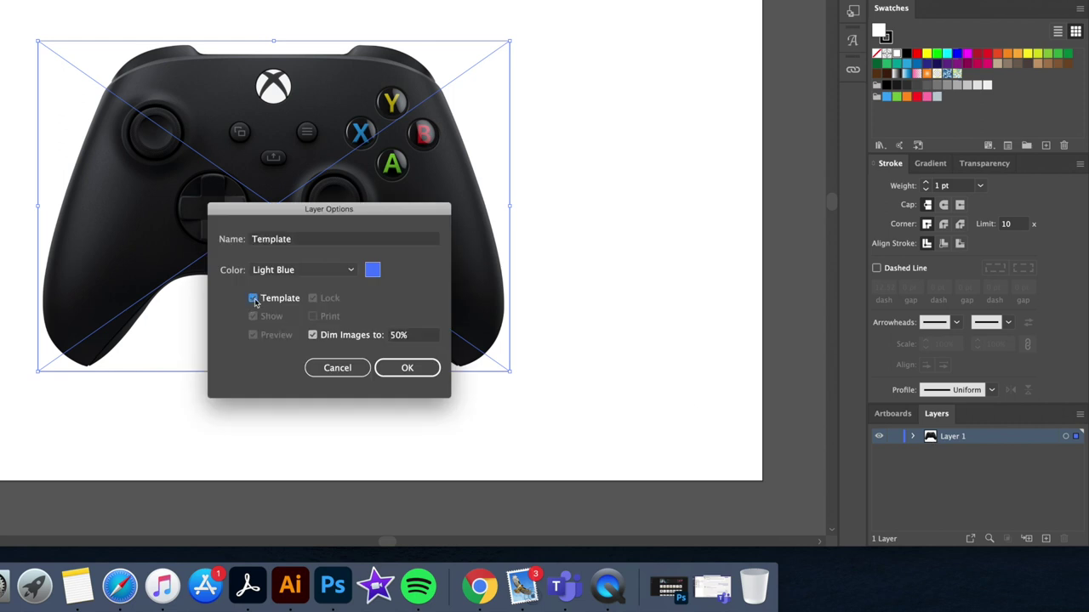
{"action": "left_click", "coordinate": [398, 367]}
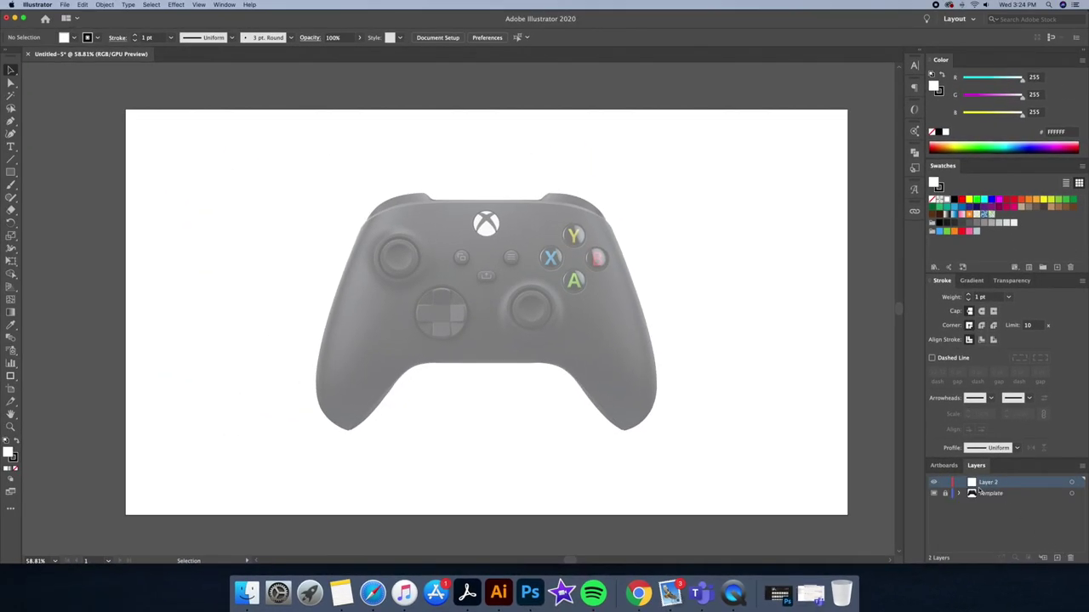
- Name the new layer Outline and set the stroke to 8 pt with a round cap and round join
{"action": "double_click", "coordinate": [973, 484]}
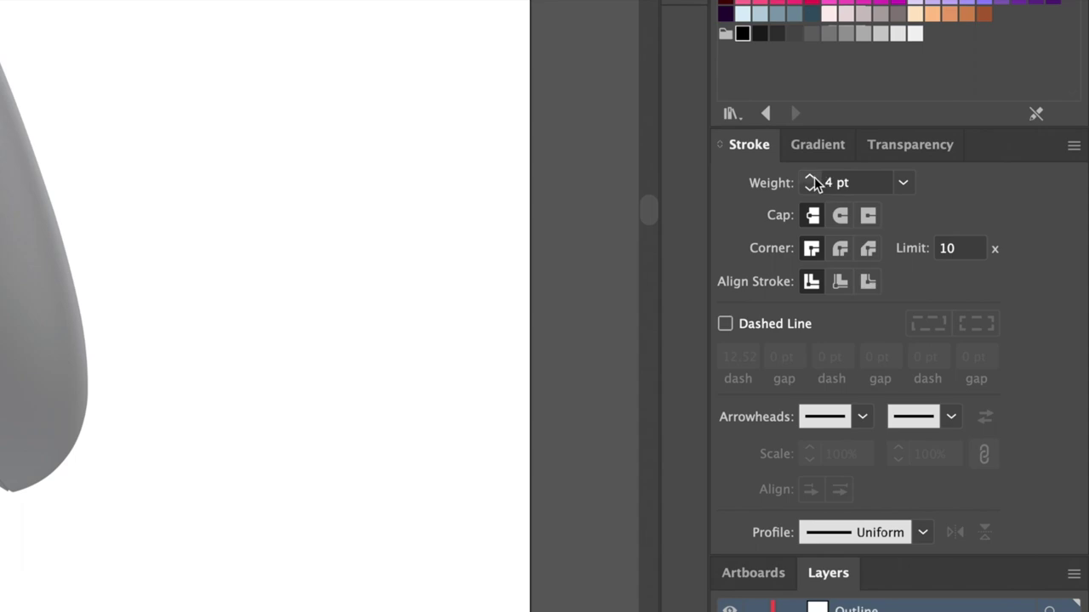
{"action": "left_click", "coordinate": [811, 178]}
{"action": "left_click", "coordinate": [811, 178]}
{"action": "left_click", "coordinate": [812, 178]}
{"action": "left_click", "coordinate": [811, 178]}
{"action": "left_click", "coordinate": [840, 215]}
{"action": "left_click", "coordinate": [840, 247]}
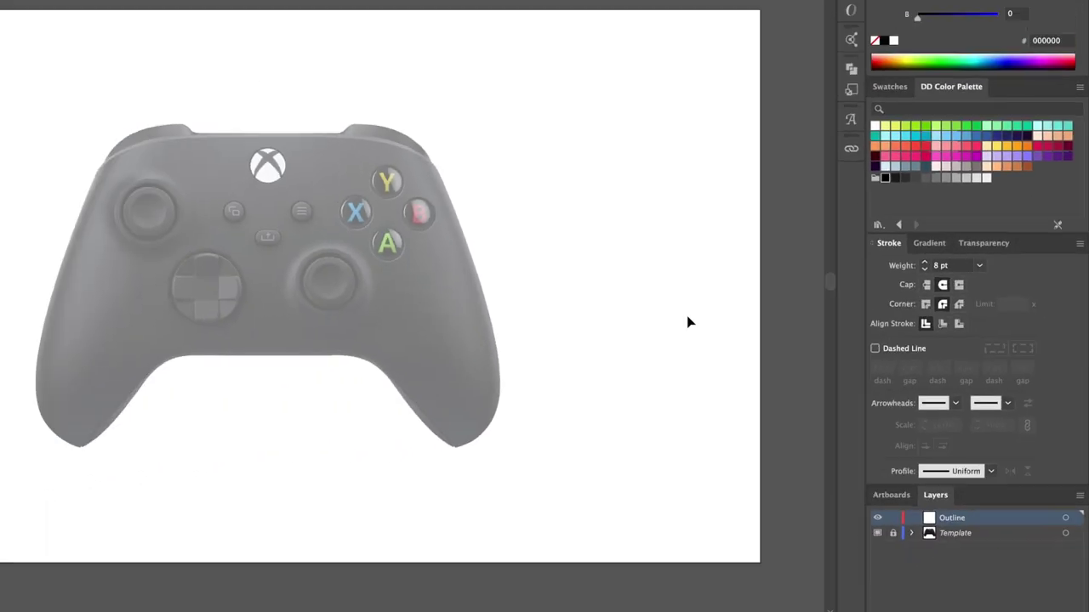
- Trace the left half of the controller body as a closed Pen tool path, starting from the vertical centre line
{"action": "key", "text": "z"}
{"action": "left_click_drag", "start_coordinate": [261, 186], "coordinate": [255, 278]}
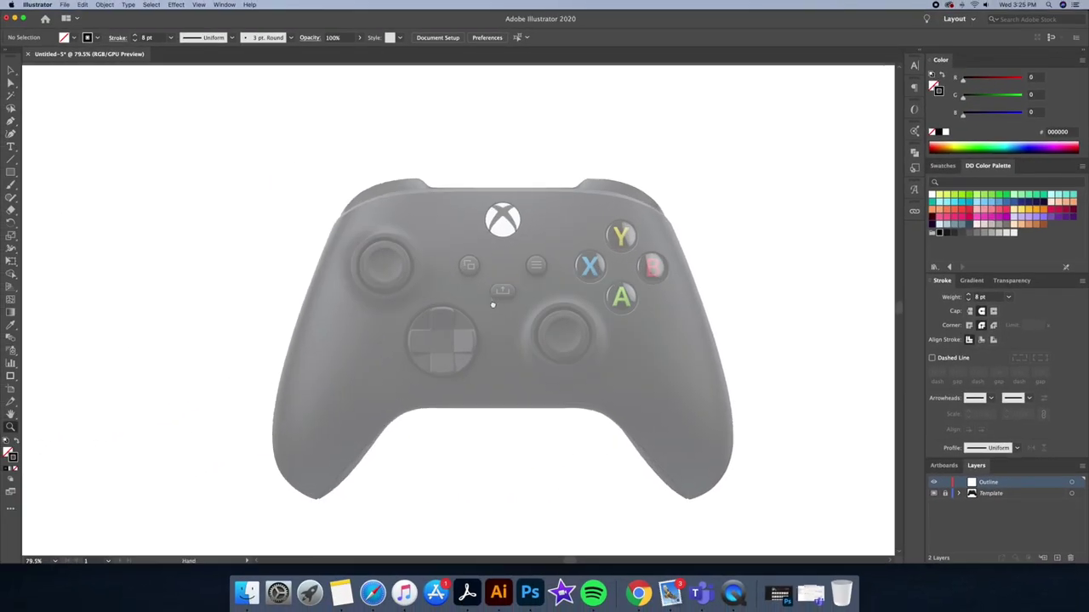
{"action": "left_click", "coordinate": [502, 187]}
{"action": "left_click", "coordinate": [505, 412]}
{"action": "left_click_drag", "start_coordinate": [505, 413], "coordinate": [599, 354]}
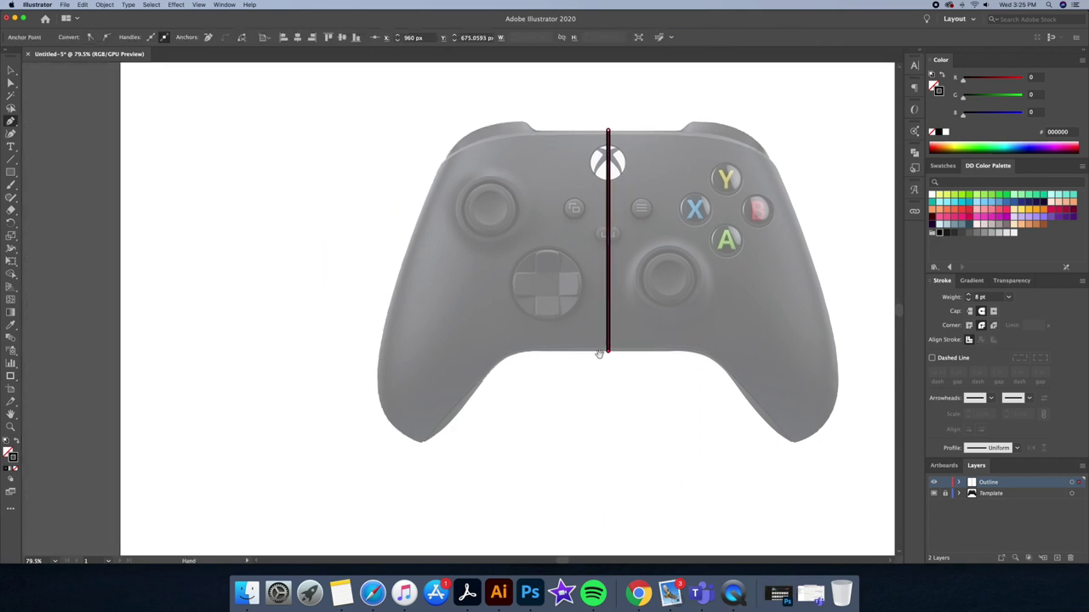
{"action": "left_click", "coordinate": [422, 443]}
{"action": "left_click_drag", "start_coordinate": [379, 353], "coordinate": [393, 269]}
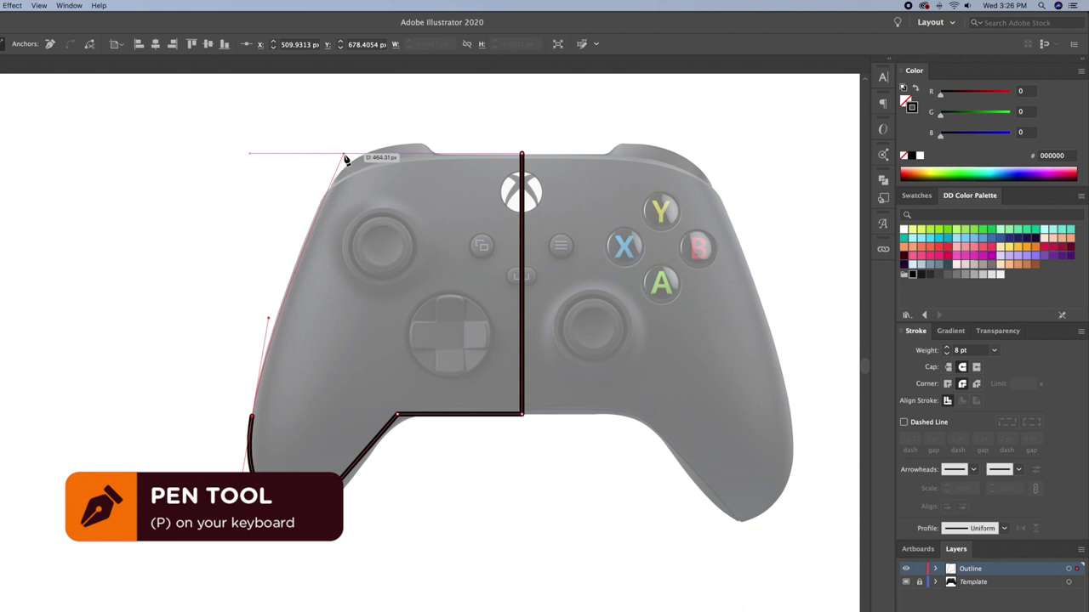
{"action": "left_click", "coordinate": [340, 153]}
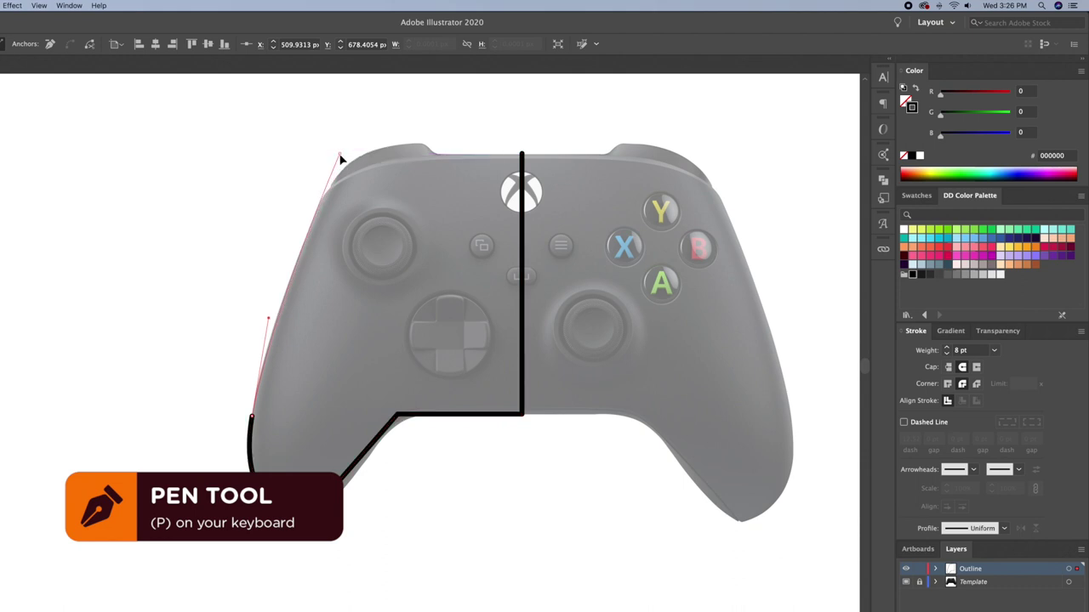
{"action": "left_click", "coordinate": [522, 153]}
- Round the upper-left corner of the body outline to follow the controller's shoulder
{"action": "key", "text": "v"}
{"action": "left_click", "coordinate": [374, 259]}
{"action": "key", "text": "a"}
{"action": "mouse_move", "coordinate": [363, 135]}
{"action": "left_mouse_down"}
{"action": "mouse_move", "coordinate": [319, 173]}
{"action": "mouse_move", "coordinate": [300, 224]}
{"action": "left_mouse_up"}
{"action": "scroll", "coordinate": [345, 228], "scroll_direction": "up", "scroll_amount": 5}
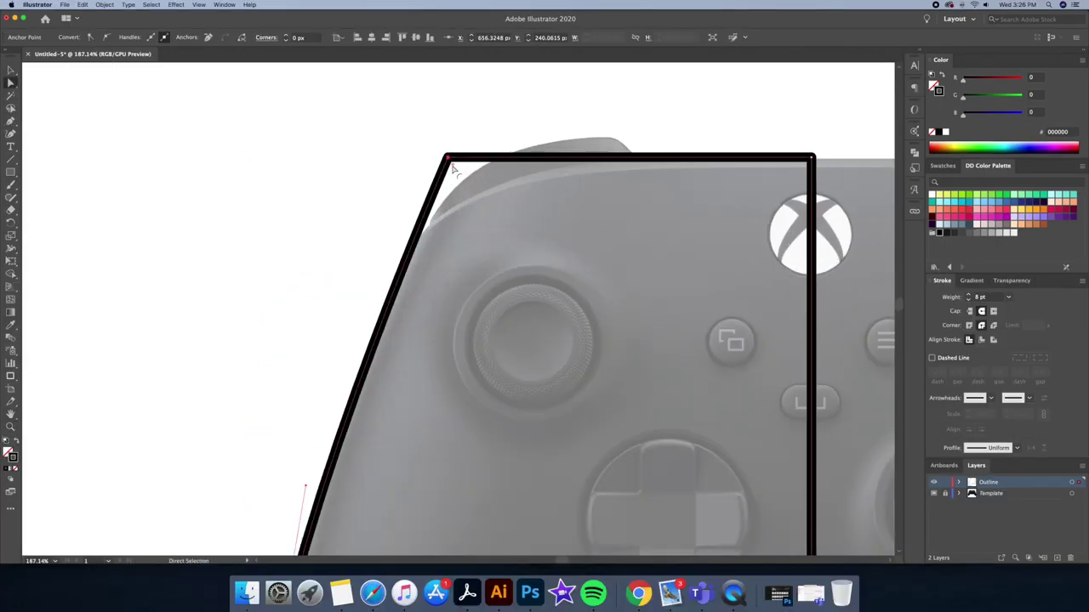
{"action": "left_click_drag", "start_coordinate": [452, 169], "coordinate": [638, 366]}
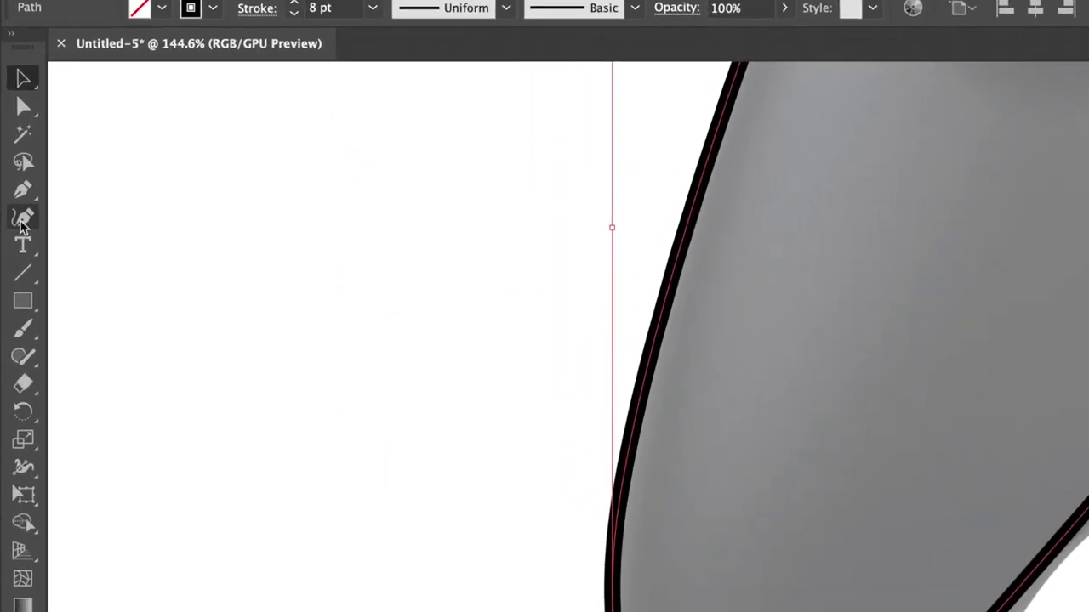
- Curve the grip's inner edge with the Curvature tool and round the corners at its inner bend and tip
{"action": "left_click", "coordinate": [22, 220]}
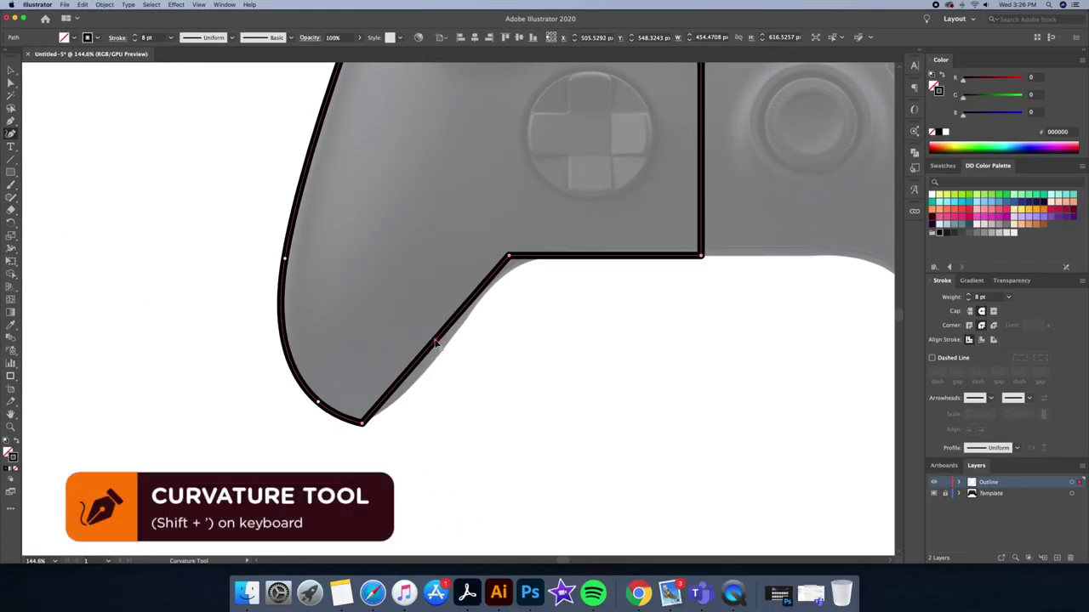
{"action": "left_click", "coordinate": [445, 354]}
{"action": "key", "text": "a"}
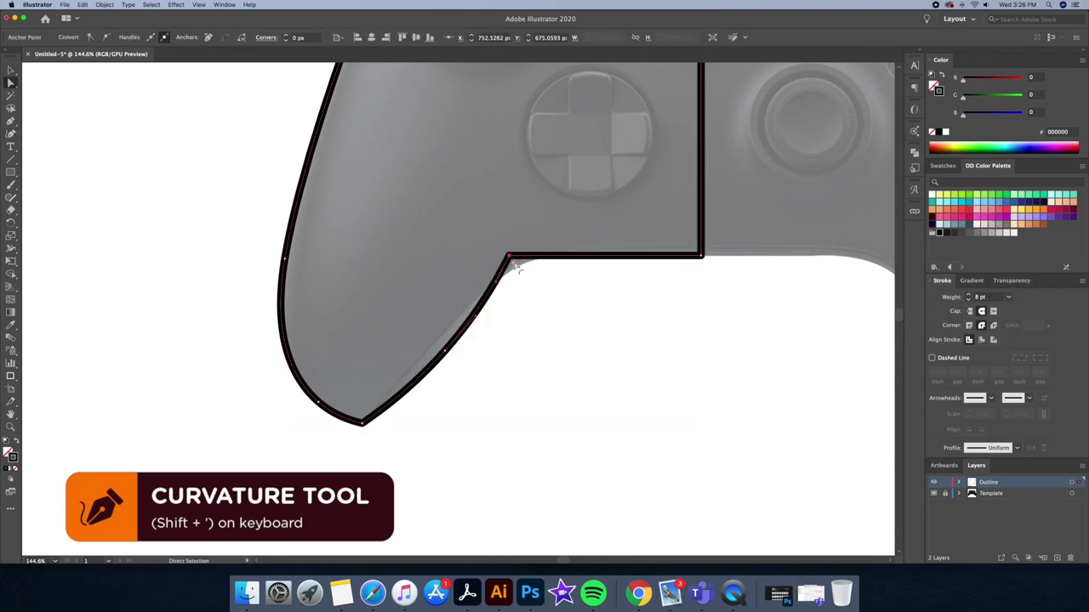
{"action": "left_click_drag", "start_coordinate": [514, 266], "coordinate": [581, 326]}
{"action": "left_click", "coordinate": [362, 423]}
{"action": "left_click_drag", "start_coordinate": [364, 412], "coordinate": [369, 391]}
{"action": "key", "text": "v"}
{"action": "left_click", "coordinate": [425, 454]}
- Draw a closed Pen tool shape for the left bumper that follows its upper edge and overlaps the body
{"action": "key", "text": "z"}
{"action": "left_click_drag", "start_coordinate": [425, 459], "coordinate": [375, 459]}
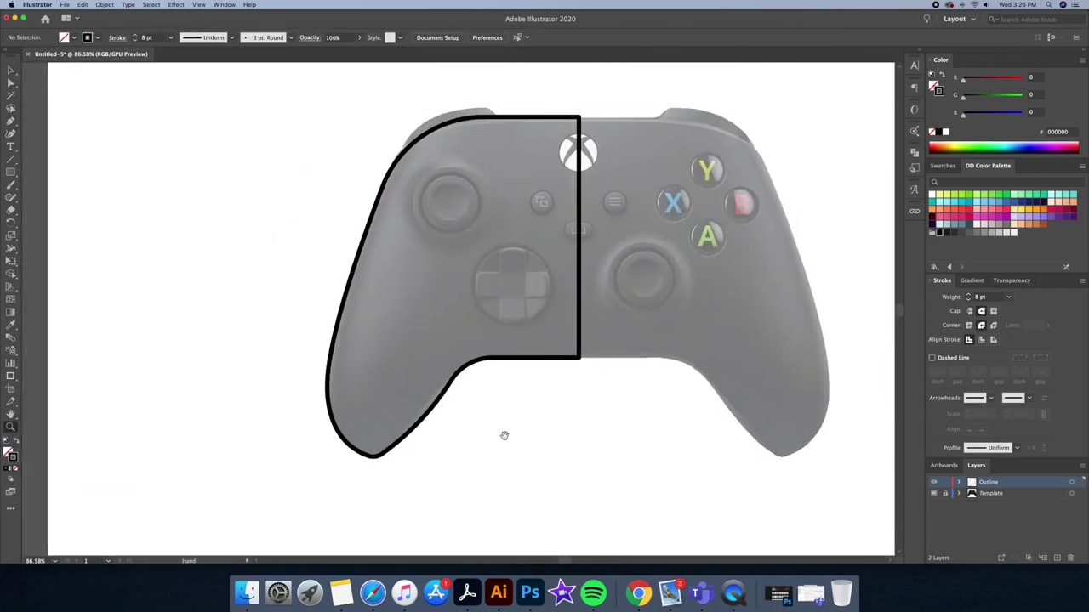
{"action": "left_click_drag", "start_coordinate": [450, 123], "coordinate": [576, 155]}
{"action": "key", "text": "p"}
{"action": "left_click", "coordinate": [596, 179]}
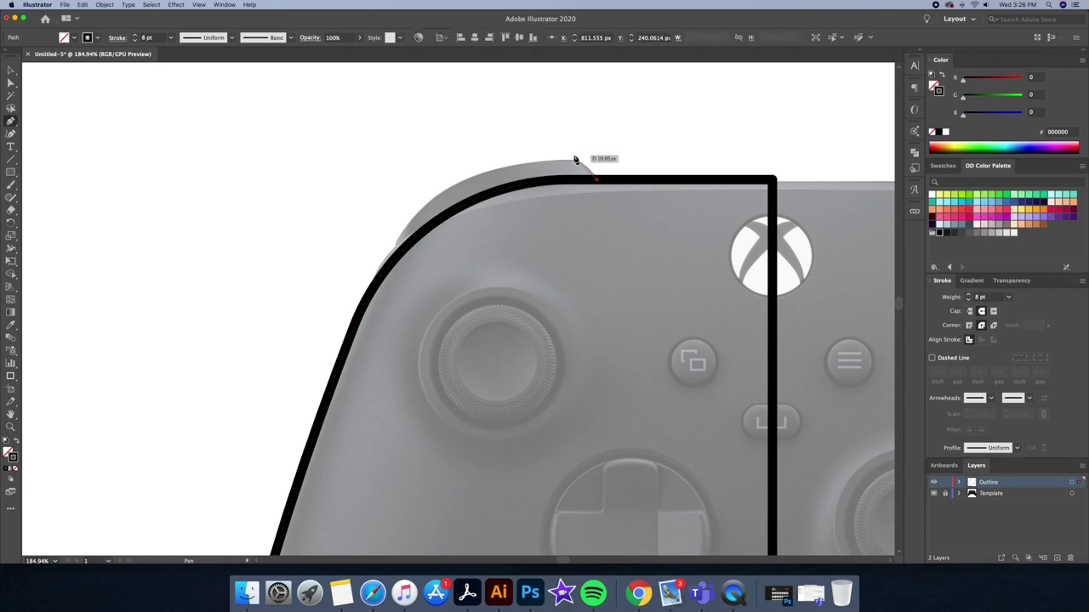
{"action": "left_click", "coordinate": [576, 156]}
{"action": "left_click_drag", "start_coordinate": [467, 176], "coordinate": [413, 196]}
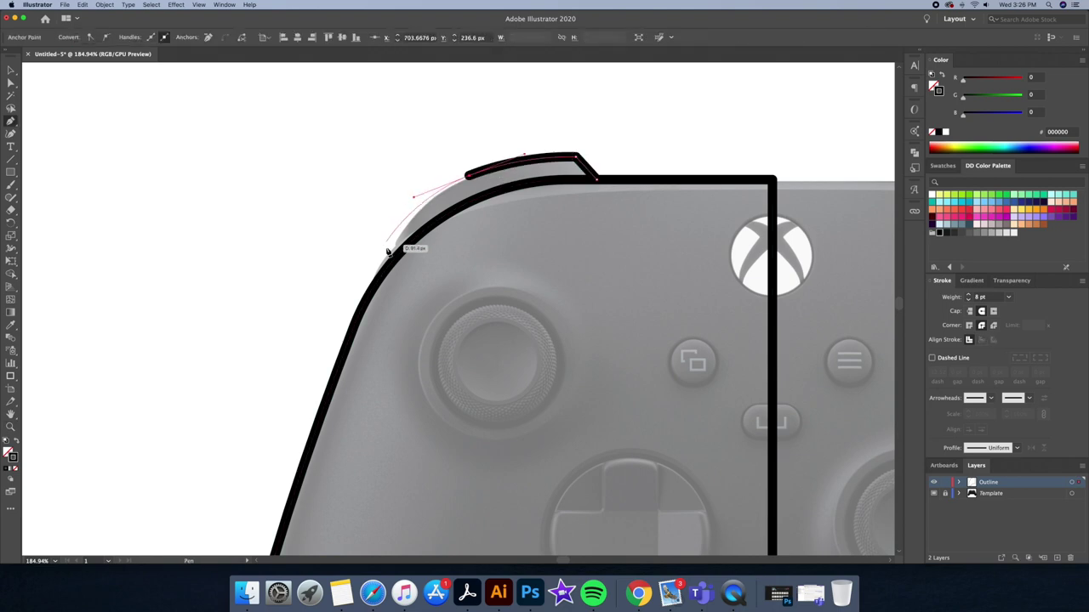
{"action": "left_click", "coordinate": [396, 264]}
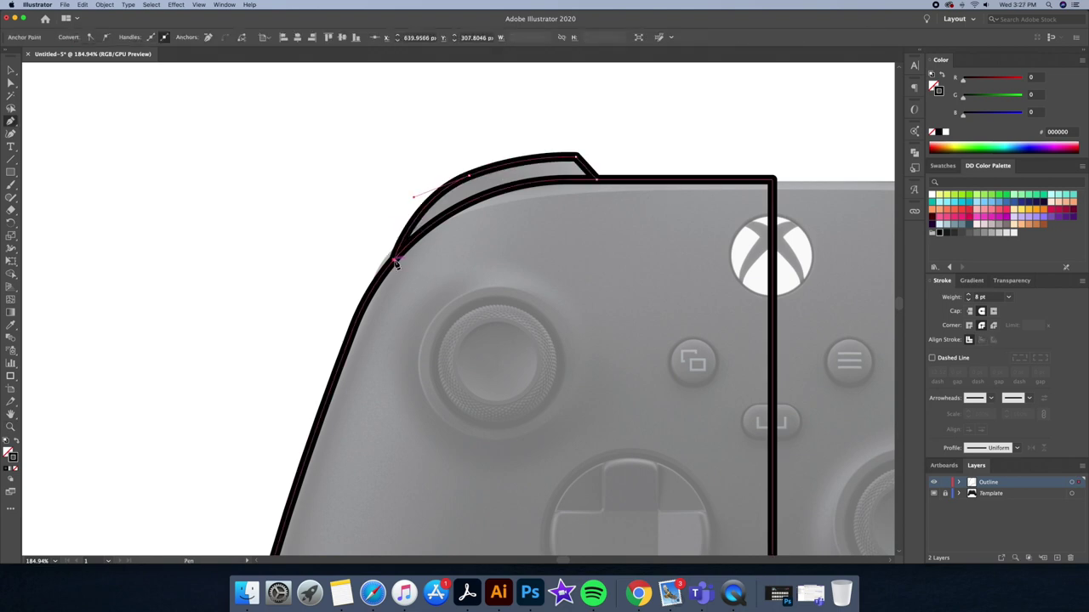
{"action": "left_click", "coordinate": [600, 259]}
{"action": "left_click", "coordinate": [598, 180]}
- Slightly round the bumper shape's upper inner corner
{"action": "key", "text": "v"}
{"action": "left_click", "coordinate": [501, 185]}
{"action": "key", "text": "a"}
{"action": "left_click", "coordinate": [572, 161]}
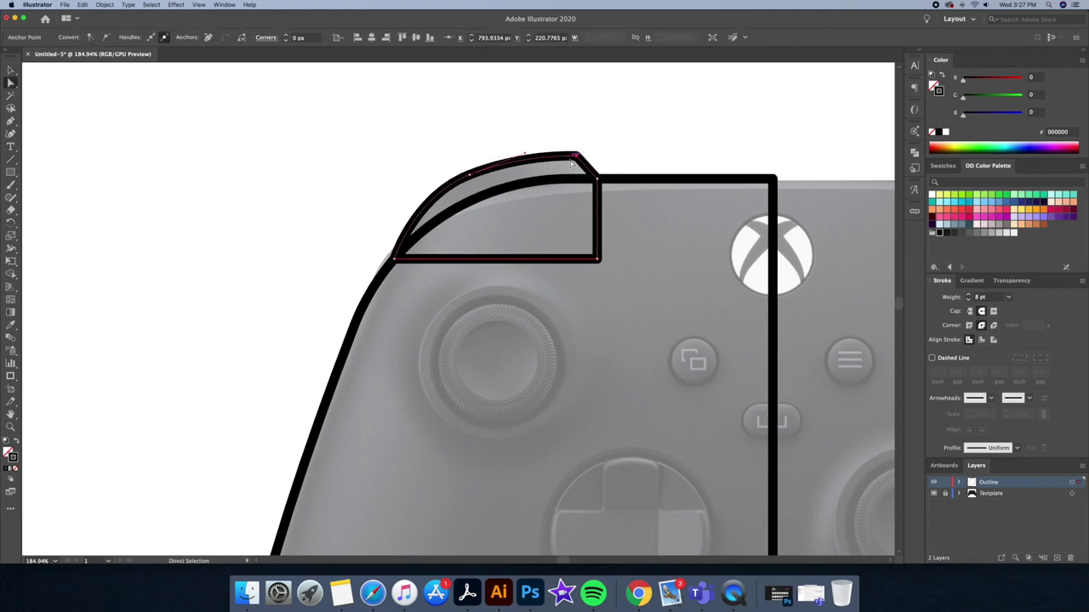
{"action": "key", "text": "v"}
{"action": "left_click", "coordinate": [627, 204]}
- Split the bumper shape along the body outline with Shape Builder and delete the leftover piece inside the body
{"action": "left_click_drag", "start_coordinate": [572, 173], "coordinate": [572, 204]}
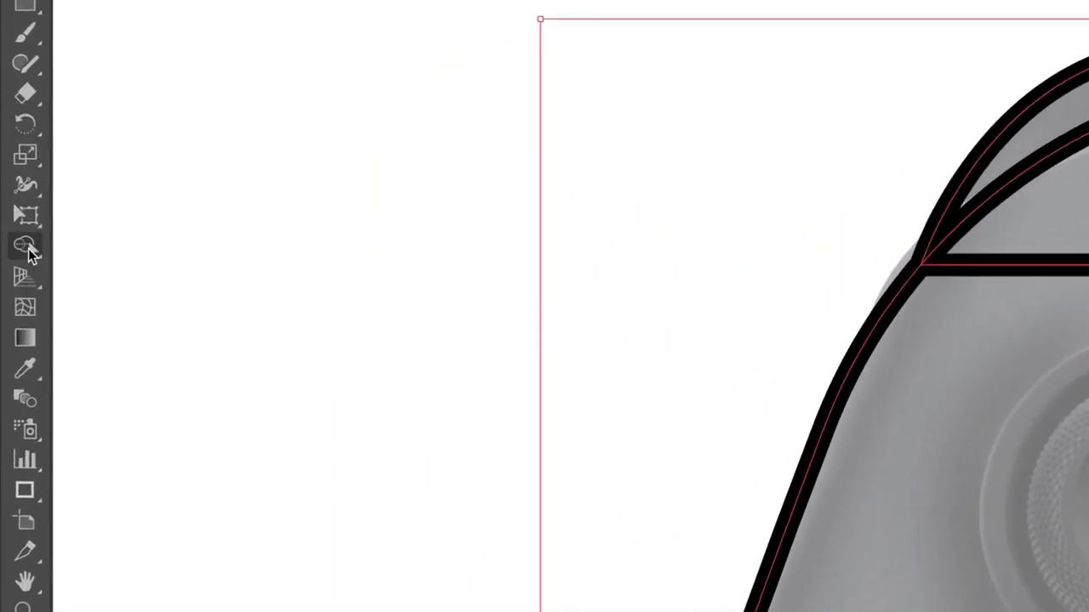
{"action": "left_click", "coordinate": [26, 247]}
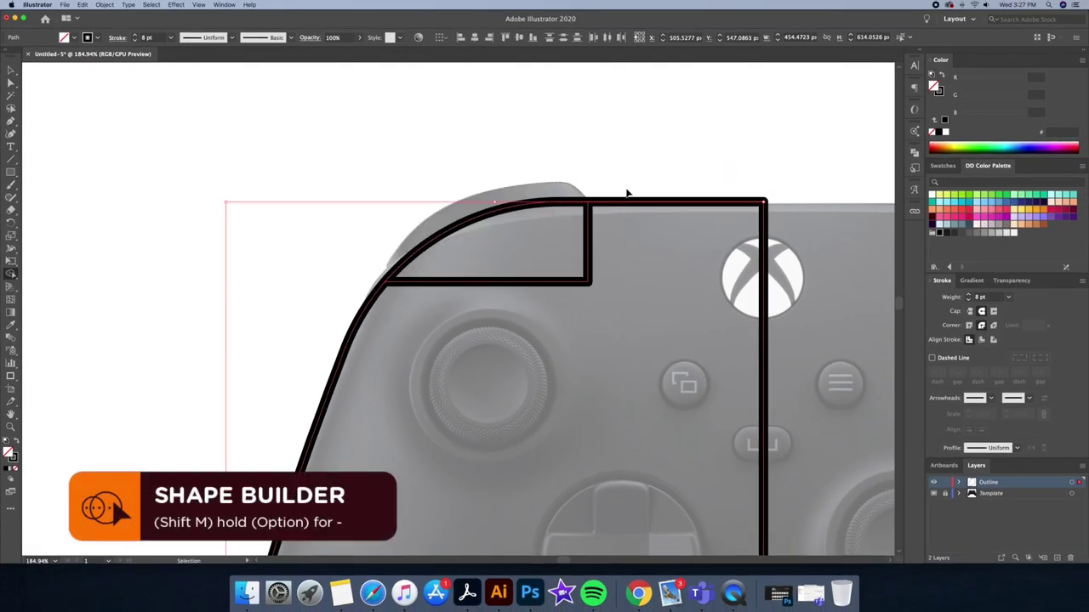
{"action": "mouse_move", "coordinate": [626, 189]}
{"action": "left_mouse_down"}
{"action": "mouse_move", "coordinate": [556, 248]}
{"action": "mouse_move", "coordinate": [598, 311]}
{"action": "left_mouse_up"}
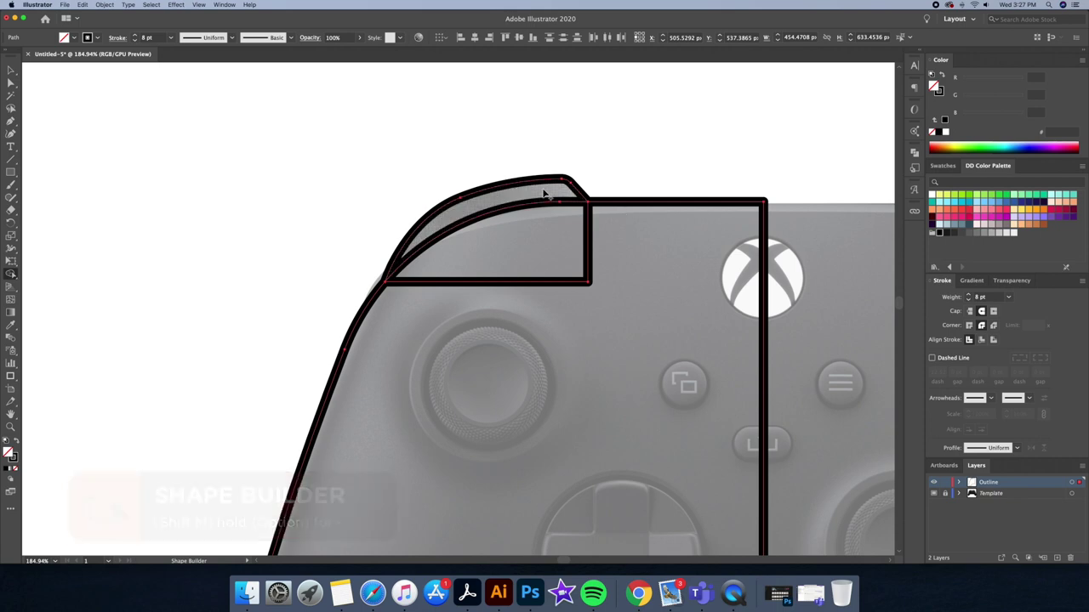
{"action": "key", "text": "v"}
{"action": "left_click", "coordinate": [600, 173]}
{"action": "left_click", "coordinate": [588, 228]}
{"action": "key", "text": "Delete"}
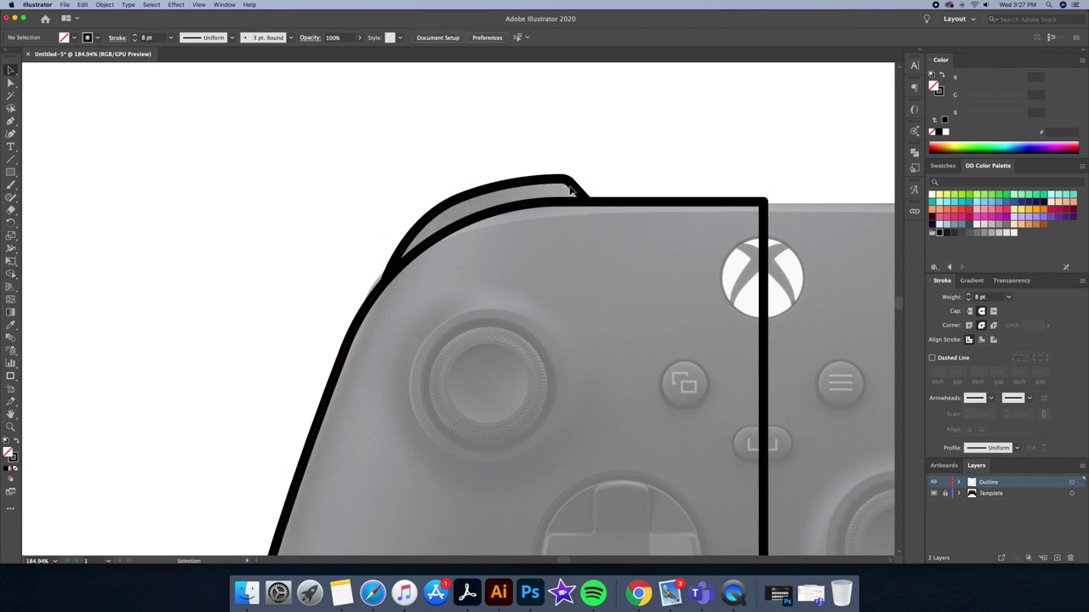
{"action": "left_click_drag", "start_coordinate": [580, 191], "coordinate": [599, 147]}
{"action": "key", "text": "super+z"}
- Draw a curved line inside the lower grip from its tip to the inner bend with the Curvature tool
{"action": "key", "text": "z"}
{"action": "left_click_drag", "start_coordinate": [683, 168], "coordinate": [658, 212]}
{"action": "mouse_move", "coordinate": [658, 211]}
{"action": "left_mouse_down"}
{"action": "mouse_move", "coordinate": [574, 168]}
{"action": "mouse_move", "coordinate": [547, 107]}
{"action": "left_mouse_up"}
{"action": "left_click_drag", "start_coordinate": [383, 476], "coordinate": [434, 477]}
{"action": "key", "text": "shift+grave"}
{"action": "left_click", "coordinate": [378, 484]}
{"action": "left_click", "coordinate": [525, 330]}
{"action": "left_click_drag", "start_coordinate": [445, 415], "coordinate": [437, 408]}
{"action": "key", "text": "v"}
{"action": "left_click", "coordinate": [622, 458]}
- Extend the grip's curved line with the Pen tool into a closed shape running outside the body
{"action": "left_click", "coordinate": [468, 381]}
{"action": "key", "text": "p"}
{"action": "left_click", "coordinate": [525, 330]}
{"action": "left_click", "coordinate": [568, 330]}
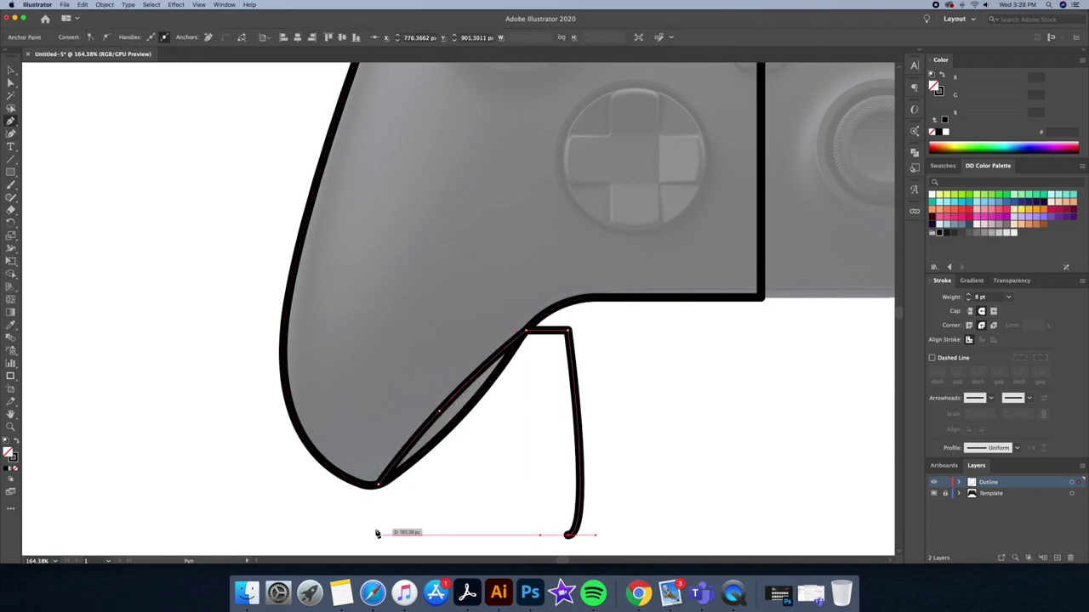
{"action": "left_click", "coordinate": [568, 498]}
{"action": "left_click", "coordinate": [379, 499]}
{"action": "left_click", "coordinate": [378, 485]}
- Remove the part of the grip shape outside the body outline with Shape Builder
{"action": "key", "text": "v"}
{"action": "key", "text": "shift+m"}
{"action": "left_click", "coordinate": [488, 410], "text": "alt"}
- Draw a circle about 40 px across over the small view button left of the centre line
{"action": "key", "text": "z"}
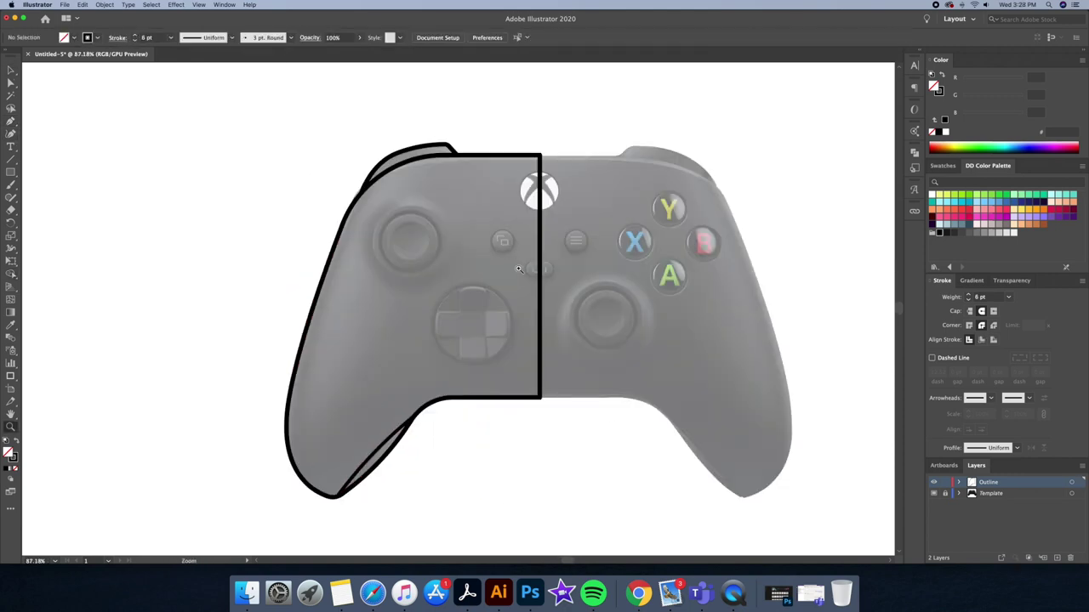
{"action": "left_click", "coordinate": [503, 235]}
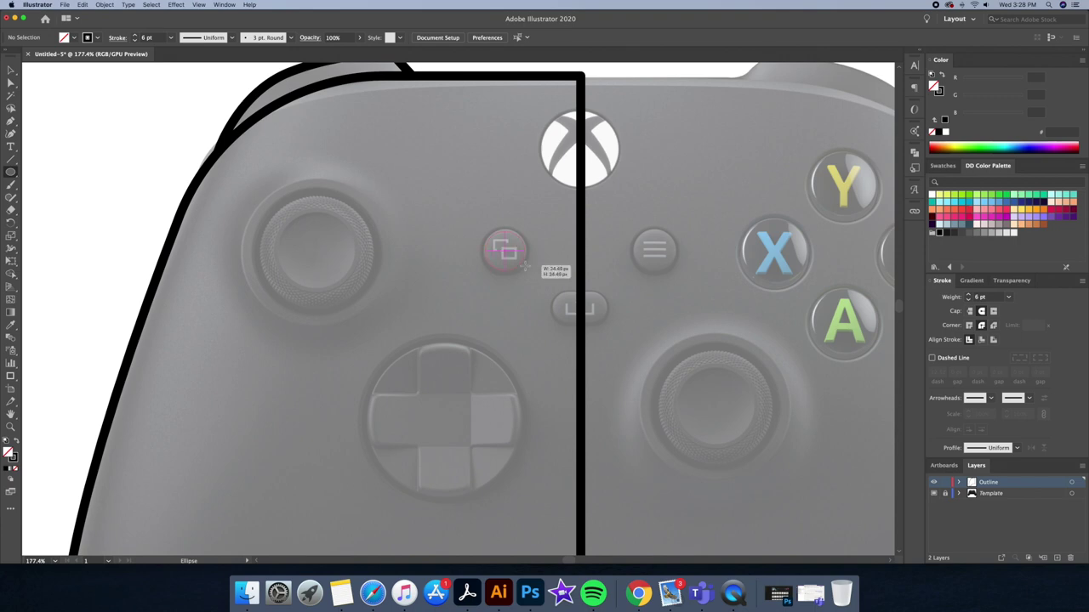
{"action": "left_click_drag", "start_coordinate": [527, 271], "coordinate": [527, 271]}
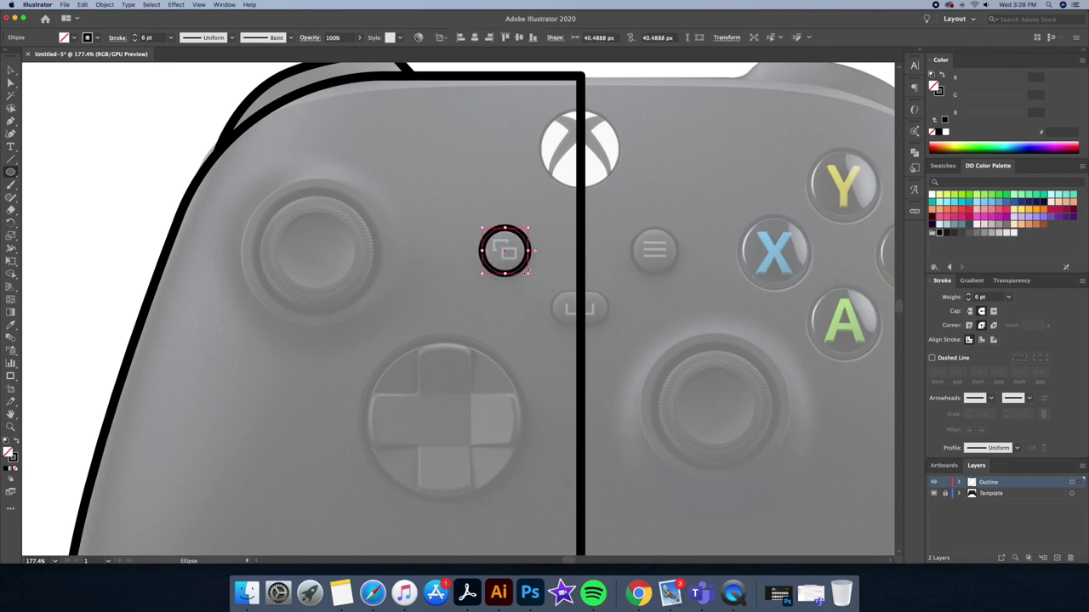
{"action": "key", "text": "v"}
{"action": "left_click", "coordinate": [111, 114]}
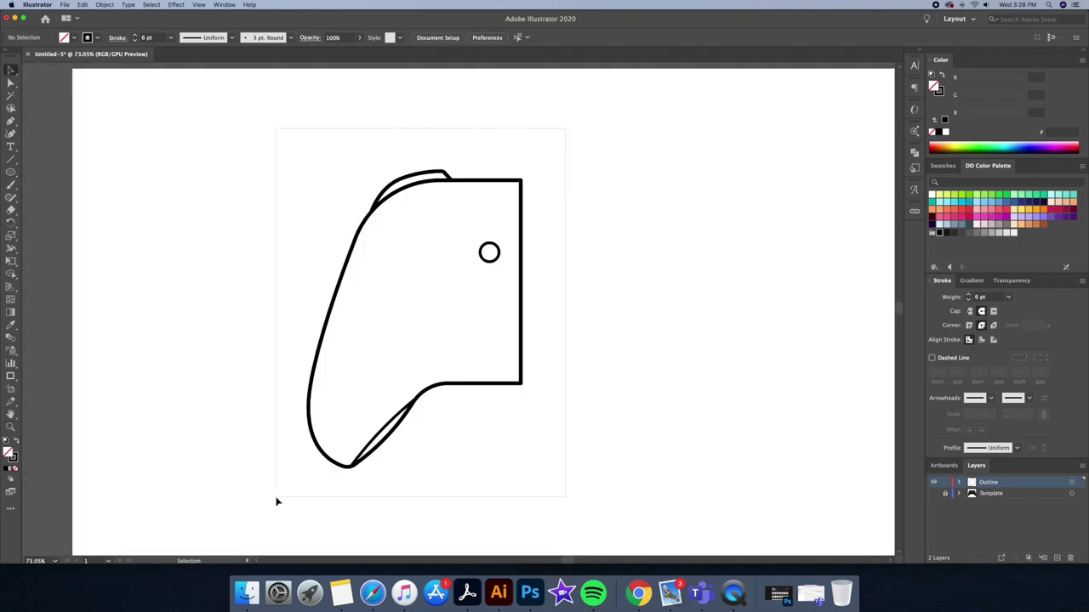
- Reflect a copy of the whole left half of the controller across the vertical axis at its centre line
{"action": "left_click_drag", "start_coordinate": [276, 497], "coordinate": [275, 497]}
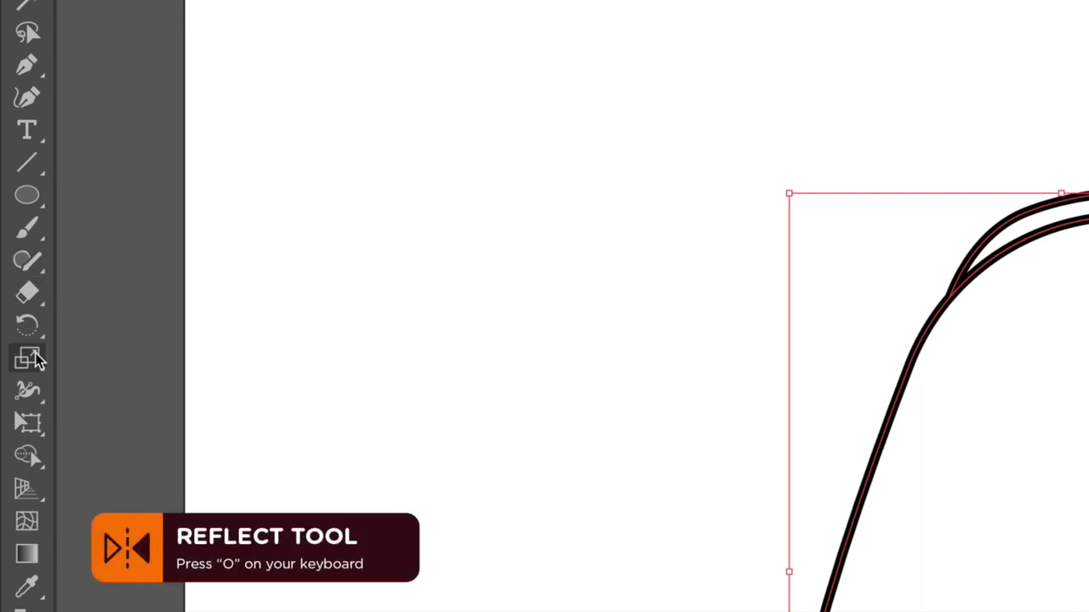
{"action": "left_click", "coordinate": [35, 361]}
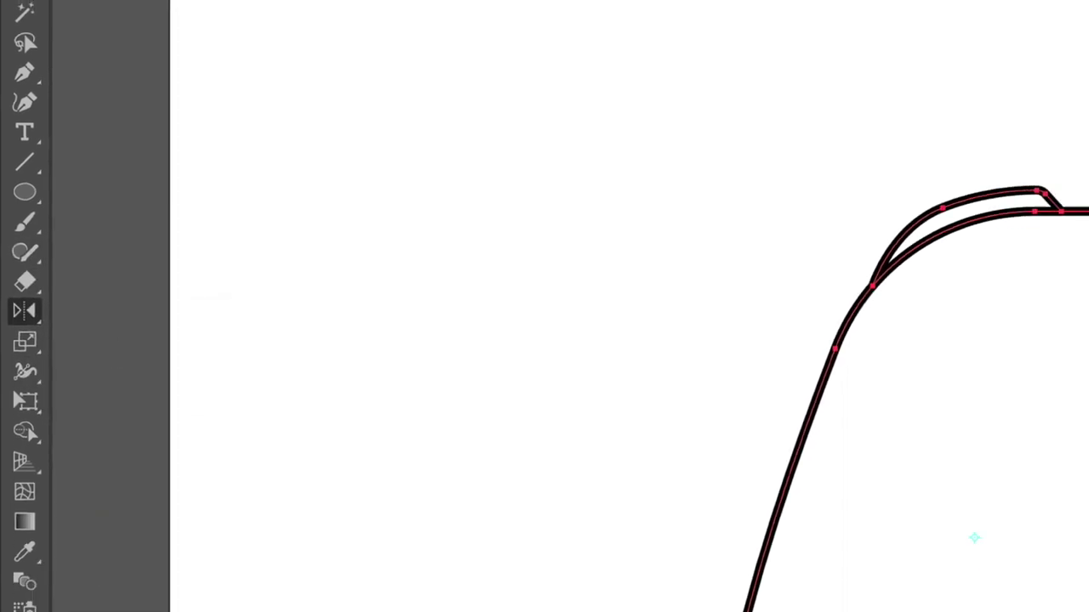
{"action": "left_click", "coordinate": [563, 276], "text": "alt"}
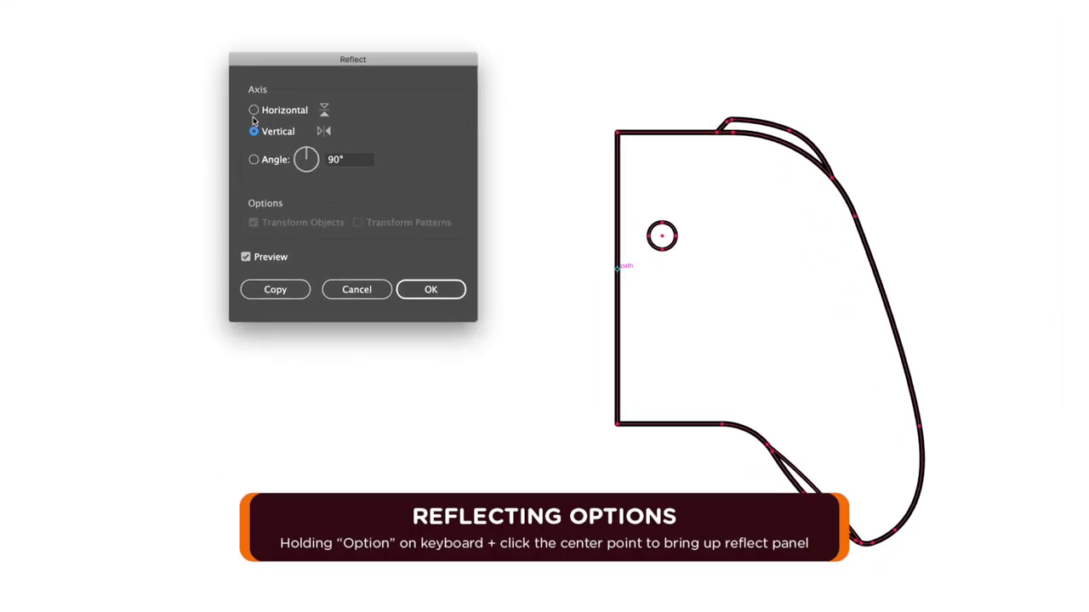
{"action": "left_click", "coordinate": [254, 110]}
{"action": "left_click", "coordinate": [253, 131]}
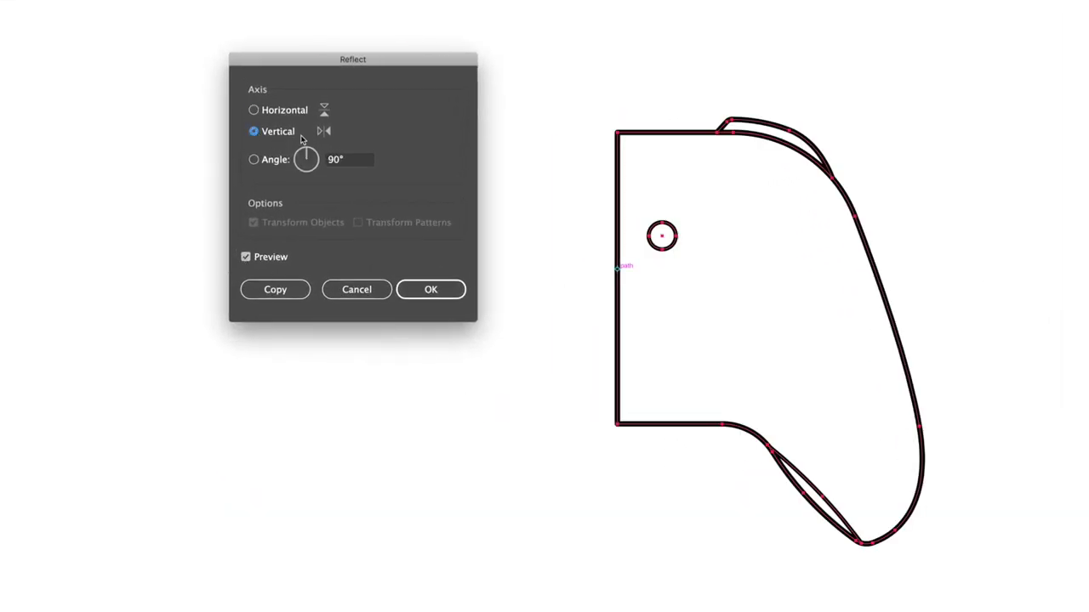
{"action": "left_click", "coordinate": [275, 290]}
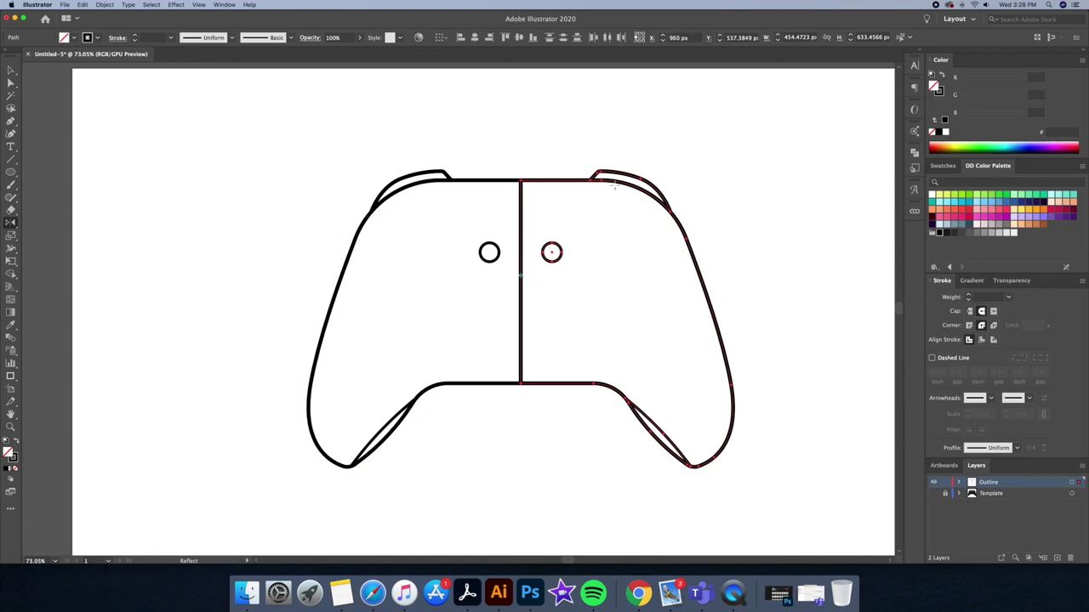
- Unite the two halves of the controller body into one outline with Pathfinder
{"action": "key", "text": "v"}
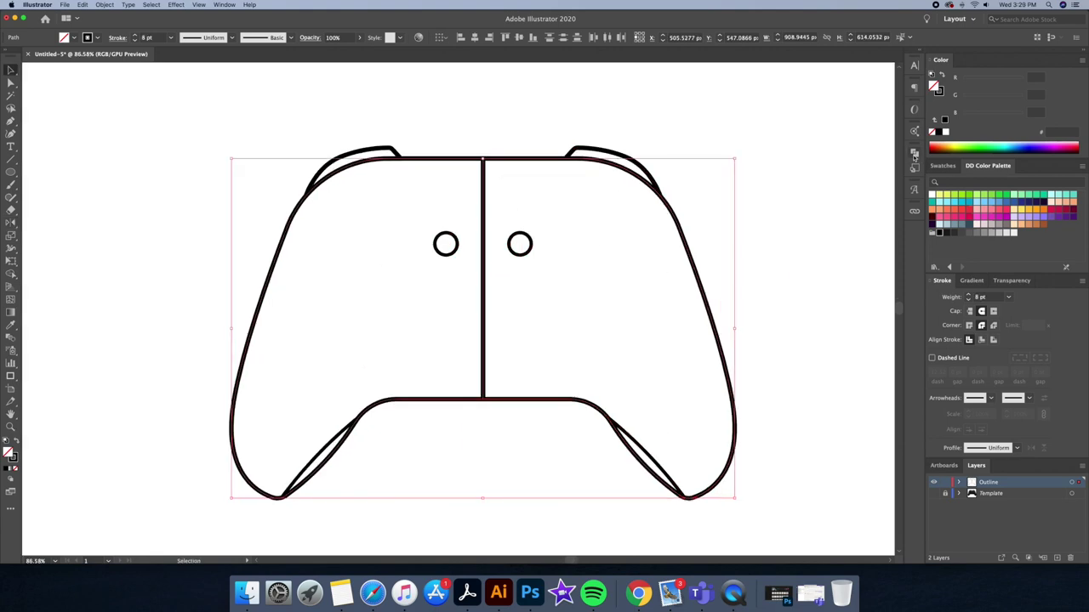
{"action": "left_click", "coordinate": [914, 153]}
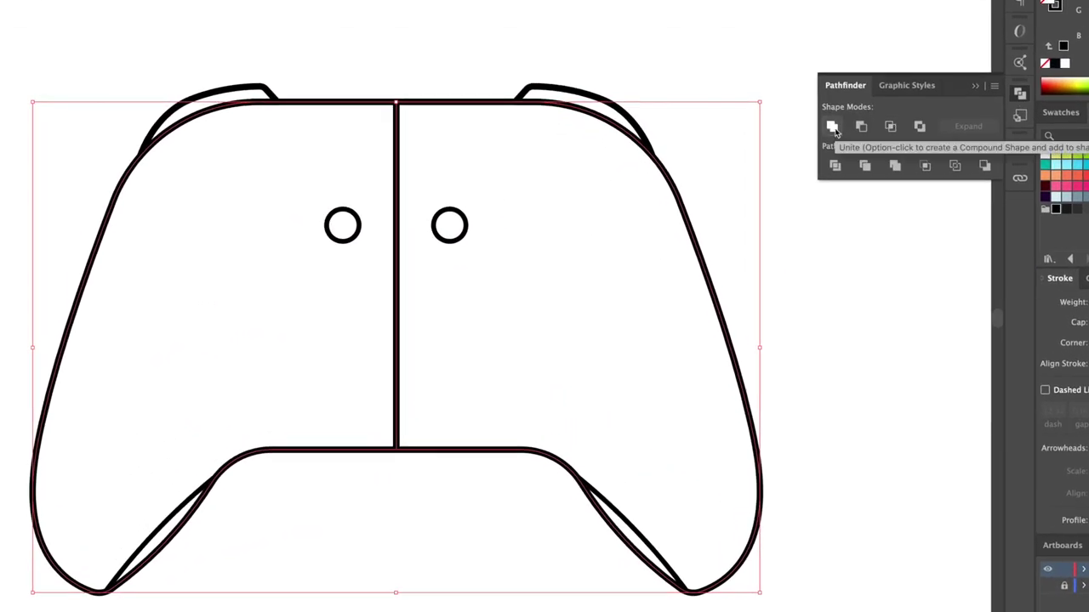
{"action": "left_click", "coordinate": [832, 127]}
{"action": "left_click", "coordinate": [478, 130]}
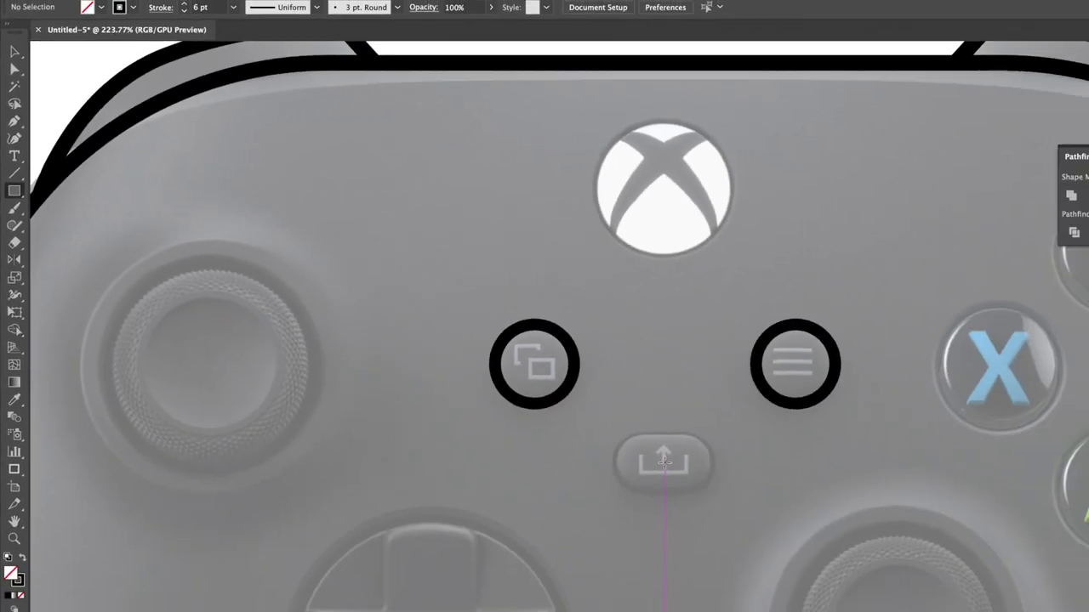
- Draw a rectangle over the share button from its centre and fully round its corners into a pill shape
{"action": "mouse_move", "coordinate": [664, 462]}
{"action": "left_mouse_down"}
{"action": "mouse_move", "coordinate": [715, 491]}
{"action": "mouse_move", "coordinate": [564, 493]}
{"action": "left_mouse_up"}
{"action": "key", "text": "a"}
- Draw a circle over the Xbox logo and nudge it down to match the photo
{"action": "left_click_drag", "start_coordinate": [444, 218], "coordinate": [556, 302]}
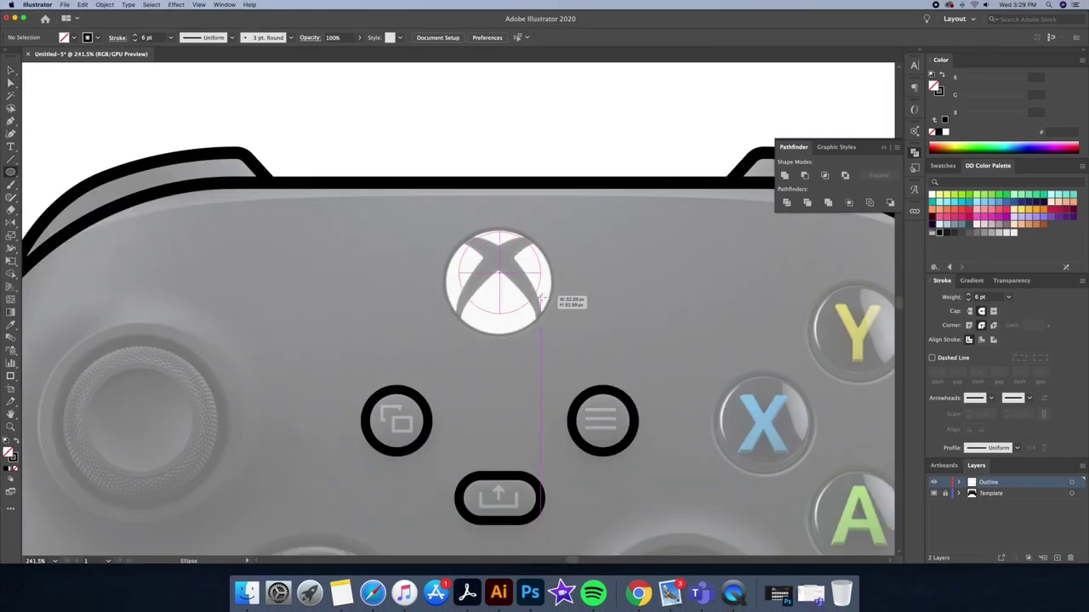
{"action": "key", "text": "v"}
{"action": "key", "text": "Down"}
{"action": "key", "text": "Down"}
{"action": "key", "text": "Down"}
{"action": "key", "text": "Down"}
{"action": "key", "text": "Down"}
{"action": "key", "text": "Down"}
{"action": "left_click", "coordinate": [576, 219]}
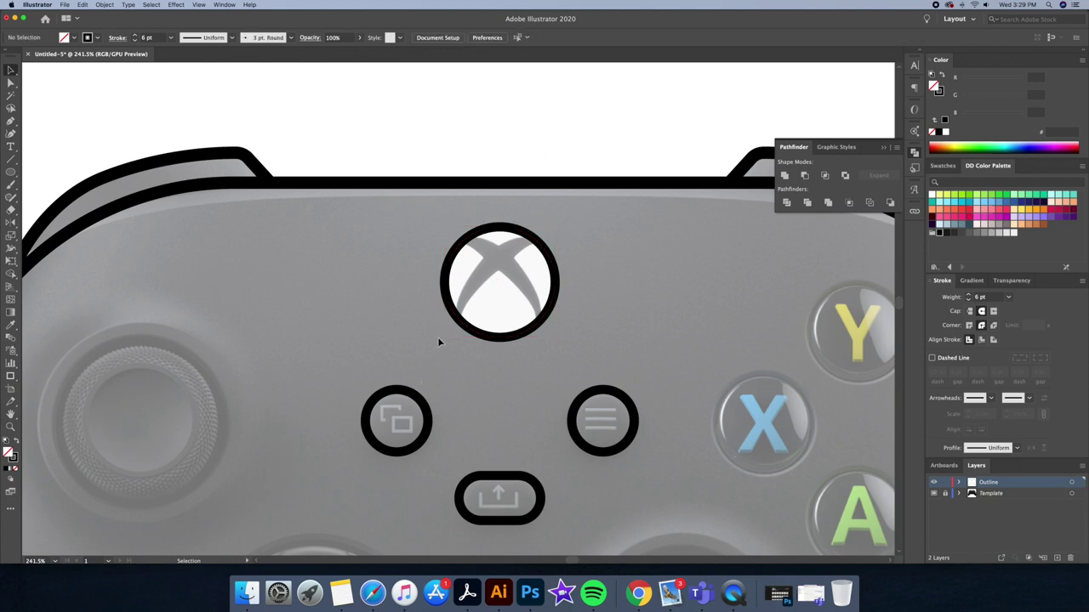
- Draw a diagonal line from the lower-left to the upper-right end of the logo's X and bend it with the Curvature tool
{"action": "left_click", "coordinate": [456, 316]}
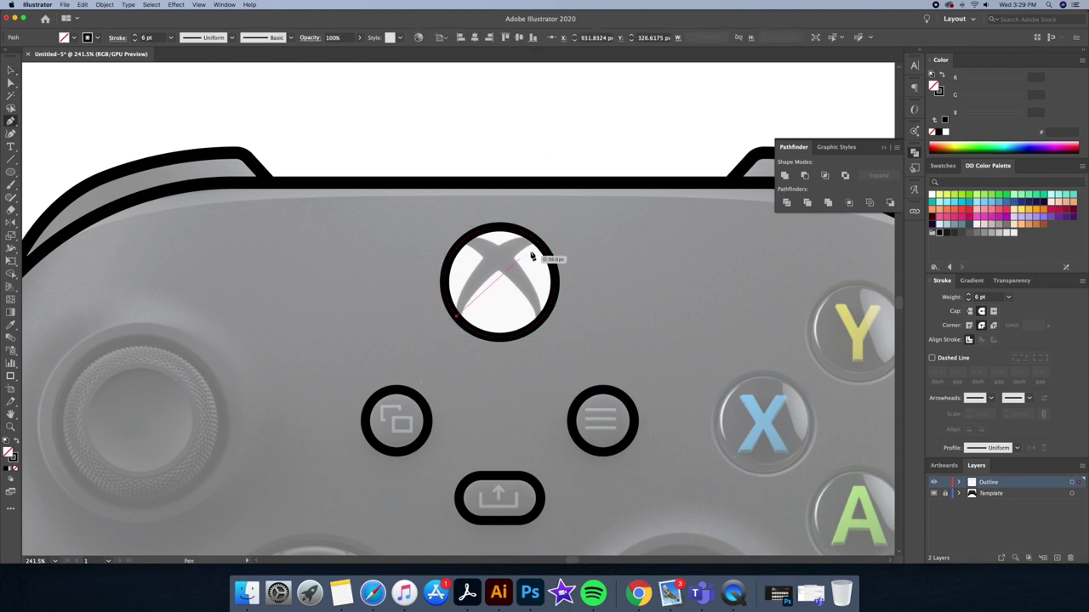
{"action": "left_click", "coordinate": [534, 242]}
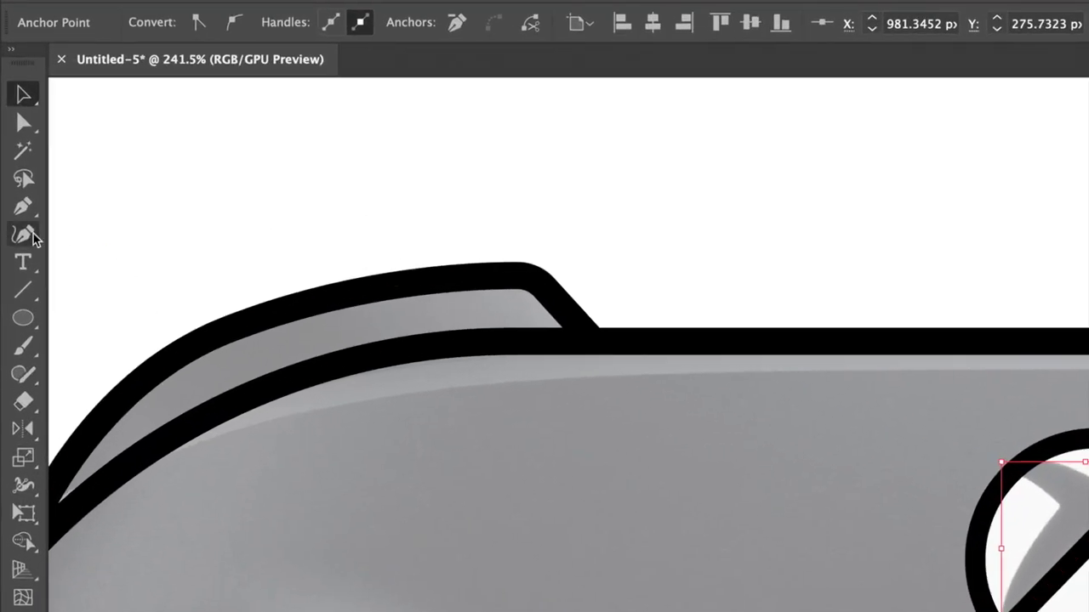
{"action": "left_click", "coordinate": [33, 233]}
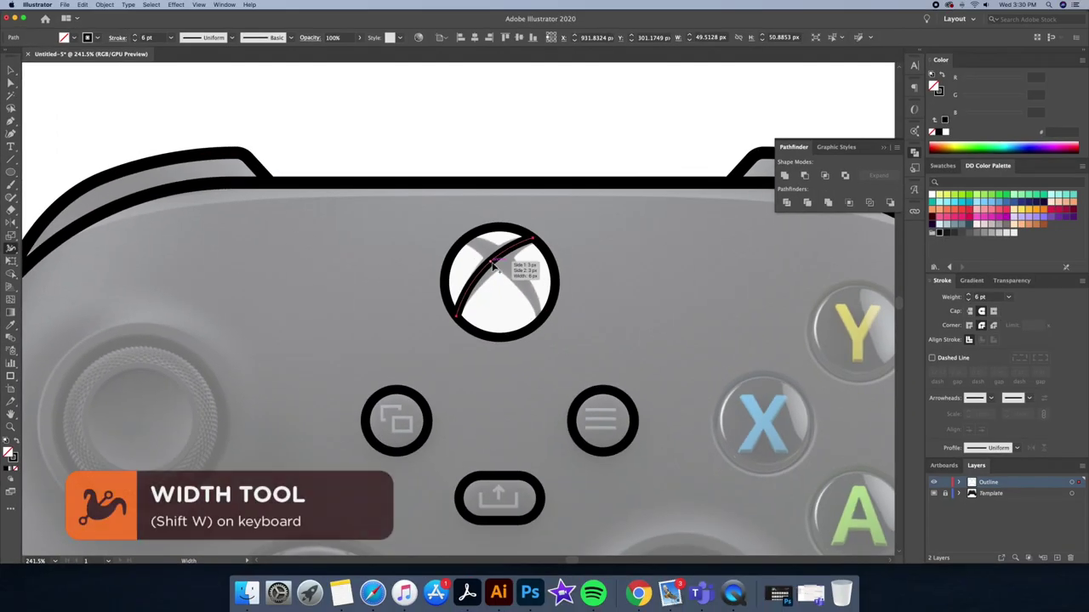
- Widen the middle of the logo's curved line to about 11.66 pt with the Width tool and outline its stroke
{"action": "left_click_drag", "start_coordinate": [497, 271], "coordinate": [486, 262]}
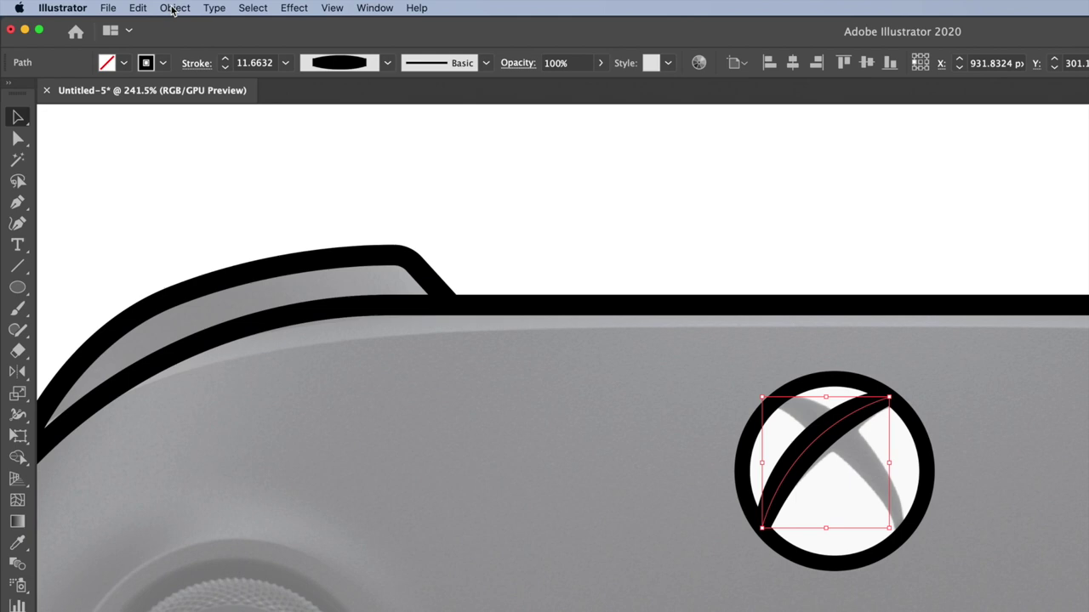
{"action": "left_click", "coordinate": [136, 6]}
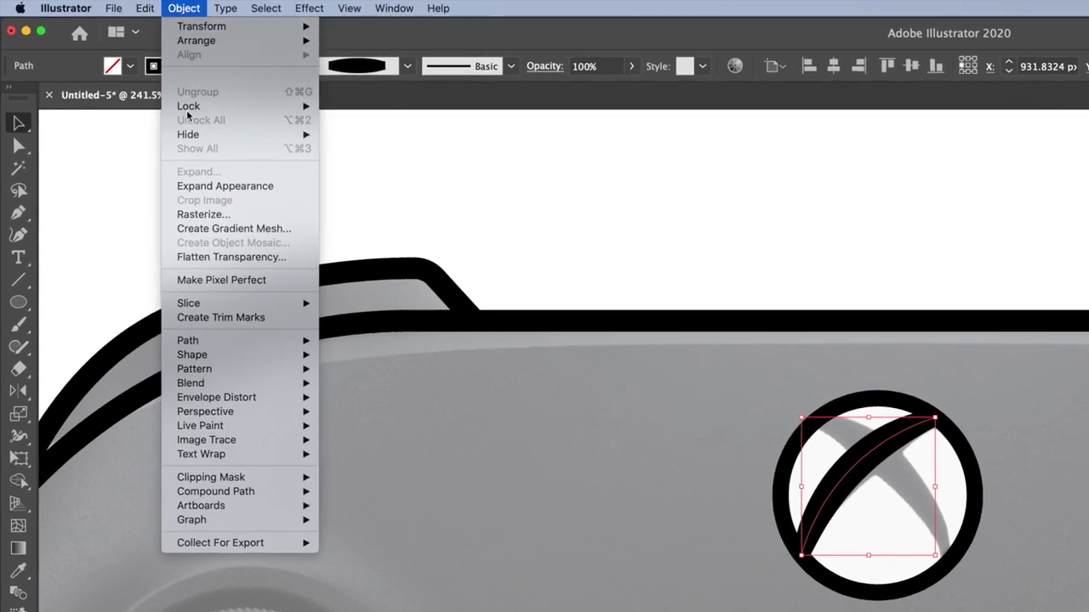
{"action": "mouse_move", "coordinate": [248, 342]}
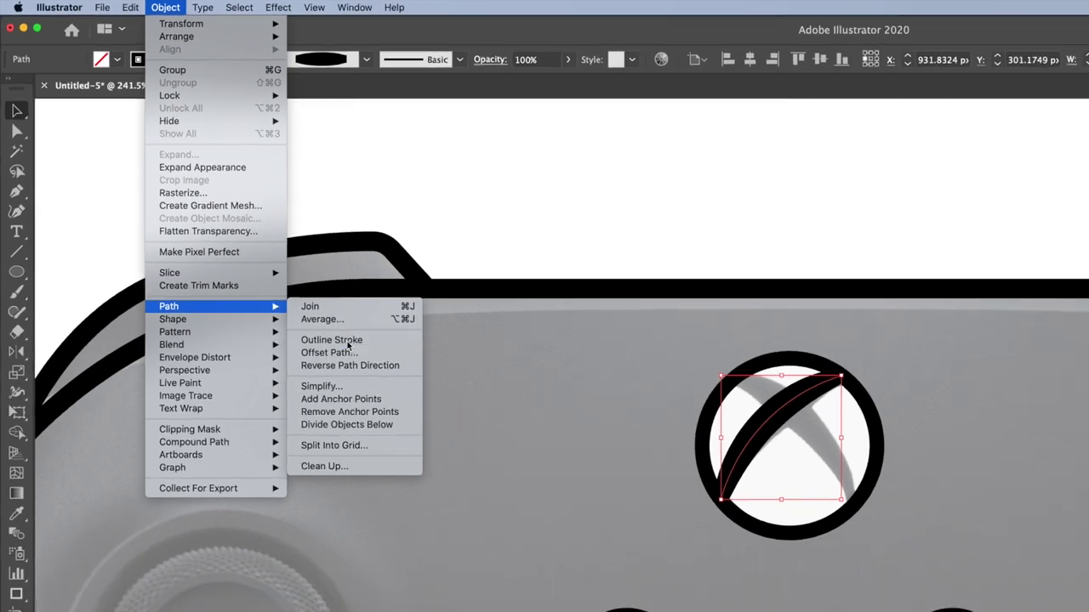
{"action": "left_click", "coordinate": [387, 381]}
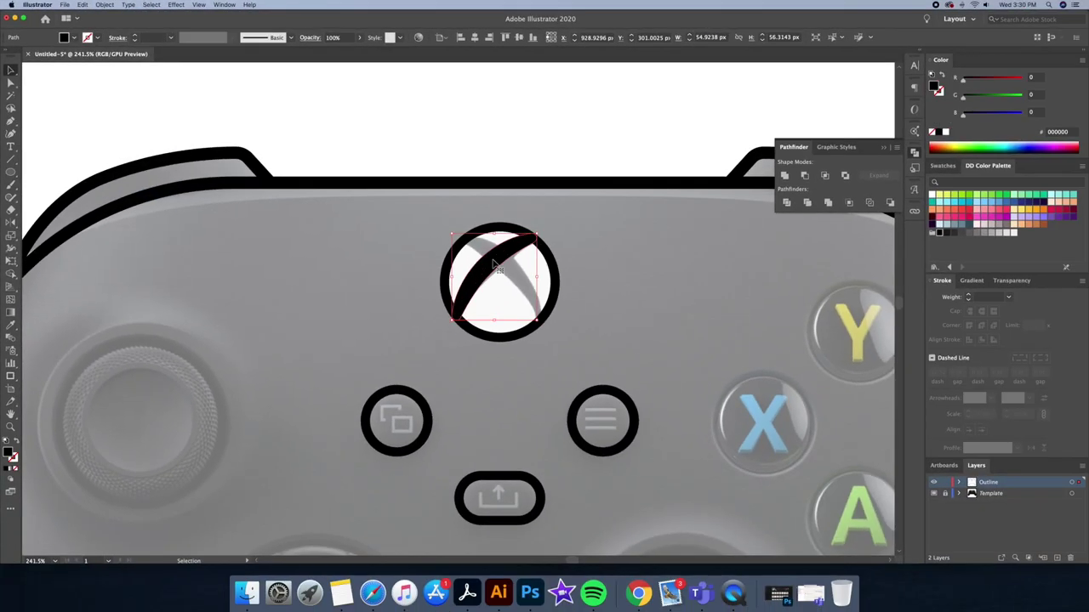
- Reflect a copy of the outlined curve and move it over the other arm of the logo's X
{"action": "right_click", "coordinate": [493, 263]}
{"action": "mouse_move", "coordinate": [536, 403]}
{"action": "left_click", "coordinate": [609, 434]}
{"action": "key", "text": "Return"}
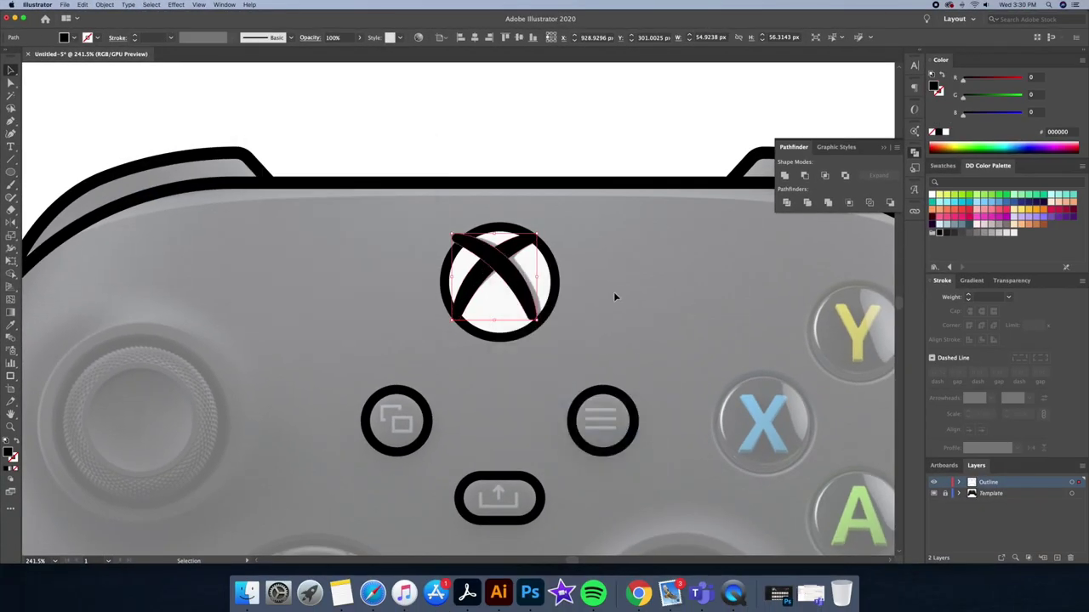
{"action": "mouse_move", "coordinate": [528, 290]}
{"action": "left_mouse_down"}
{"action": "mouse_move", "coordinate": [542, 291]}
{"action": "mouse_move", "coordinate": [532, 287]}
{"action": "left_mouse_up"}
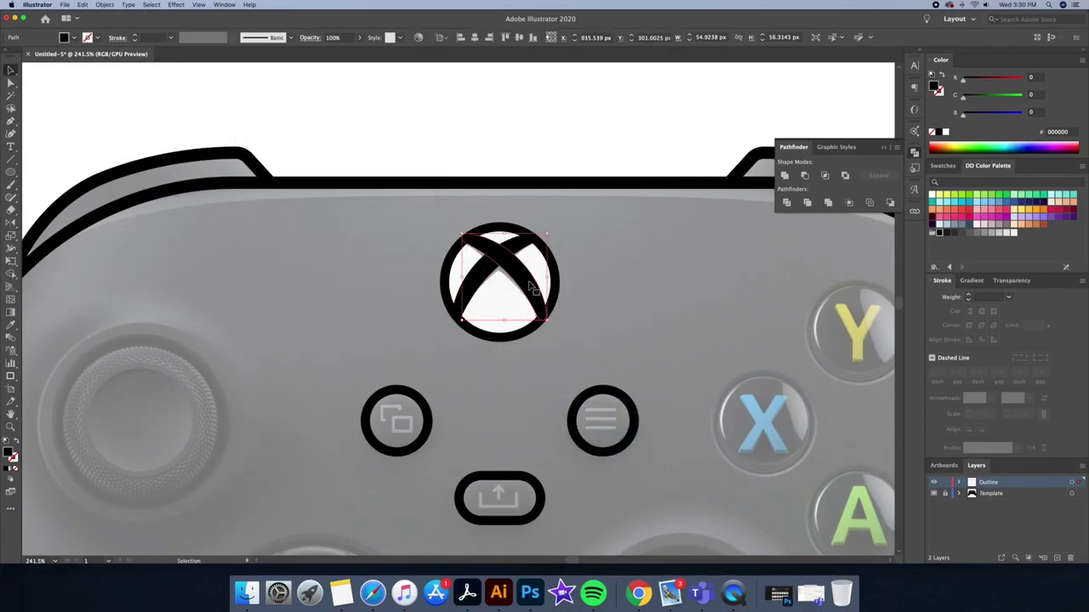
- Draw a circle about 97 px across over the left thumbstick with no fill and a 6 pt black stroke
{"action": "left_click", "coordinate": [10, 172]}
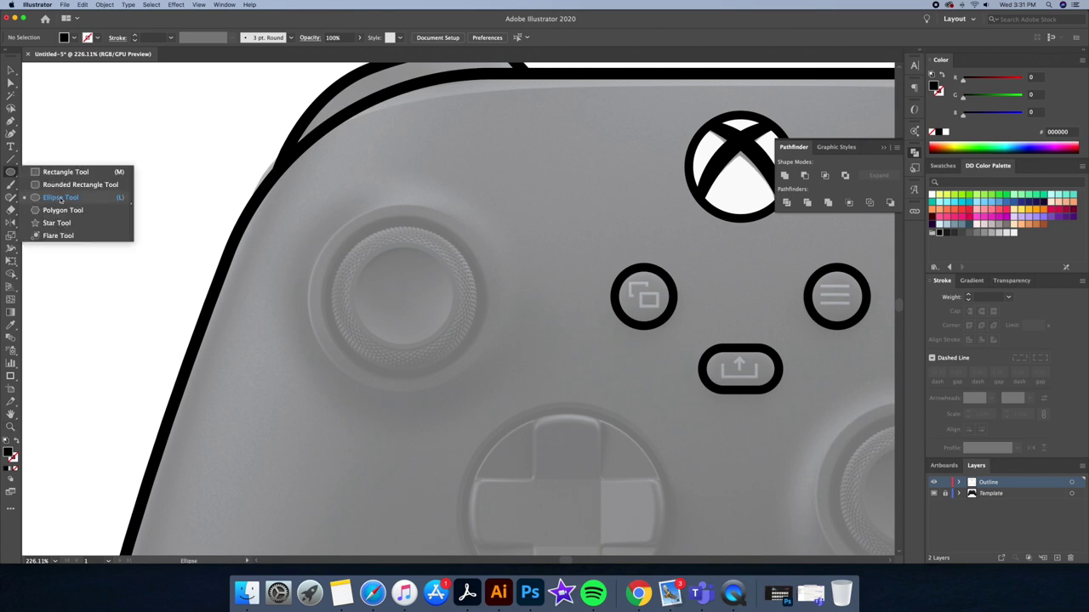
{"action": "left_click", "coordinate": [56, 198]}
{"action": "left_click_drag", "start_coordinate": [402, 296], "coordinate": [473, 348]}
{"action": "key", "text": "shift+x"}
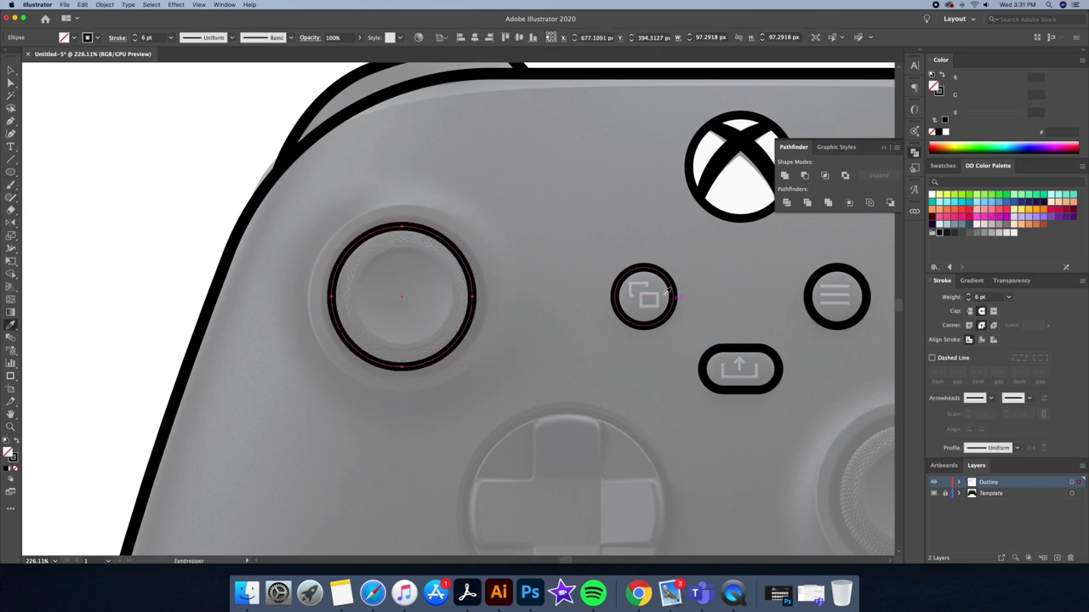
- Add a smaller concentric copy inside the left thumbstick circle and duplicate both rings onto the right thumbstick
{"action": "key", "text": "v"}
{"action": "key", "text": "super+c"}
{"action": "key", "text": "super+f"}
{"action": "left_click_drag", "start_coordinate": [472, 226], "coordinate": [450, 249]}
{"action": "key", "text": "super+f"}
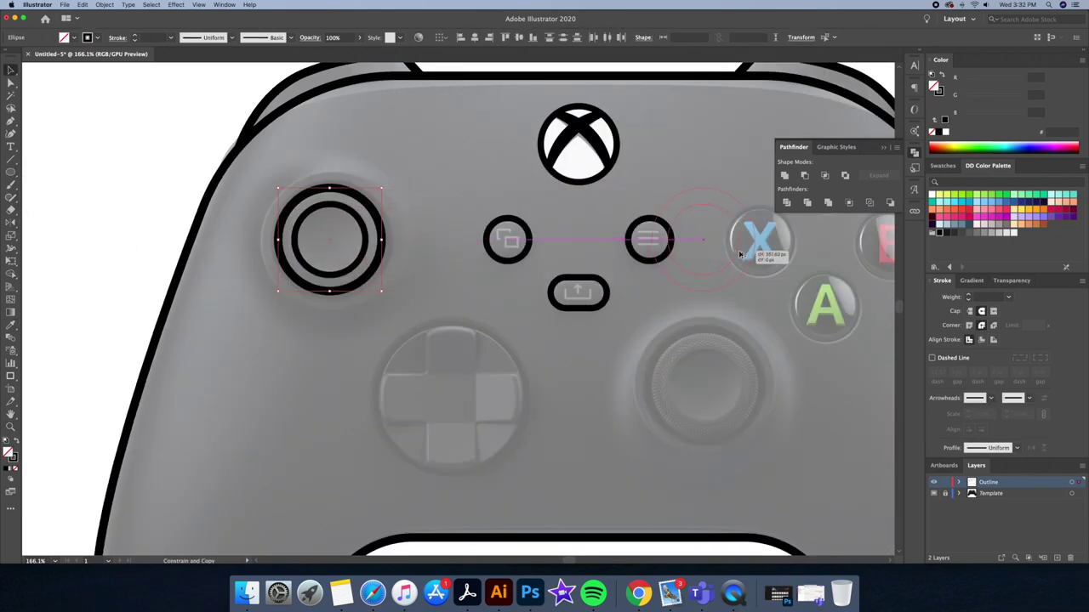
{"action": "left_click_drag", "start_coordinate": [758, 241], "coordinate": [698, 382]}
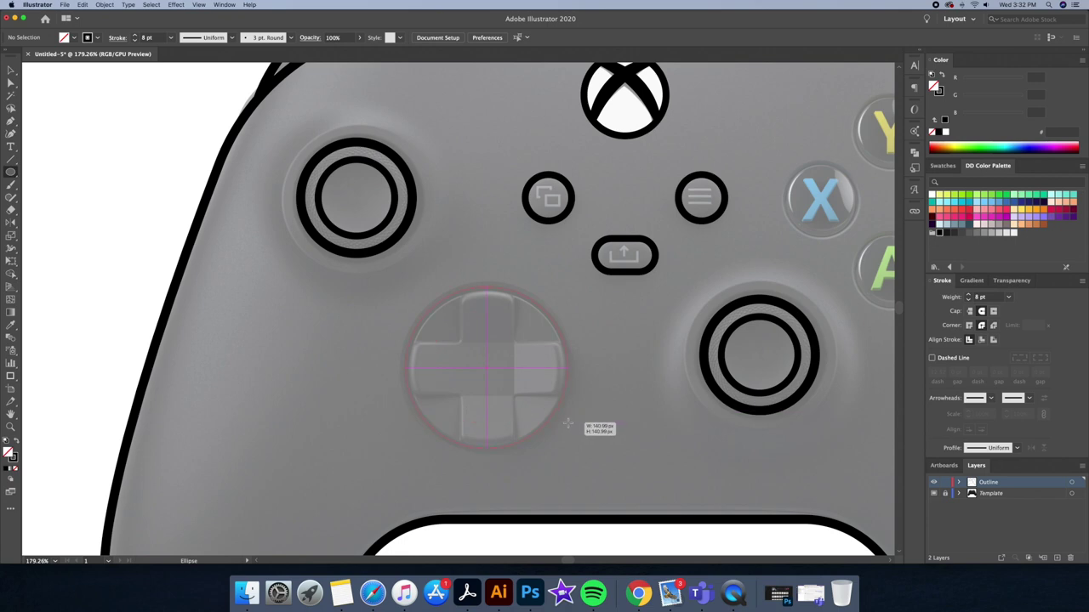
- Draw a circle about 137 px across around the D-pad and a square about 44 px wide over its centre
{"action": "left_click_drag", "start_coordinate": [567, 423], "coordinate": [568, 422]}
{"action": "key", "text": "v"}
{"action": "key", "text": "super+shift+a"}
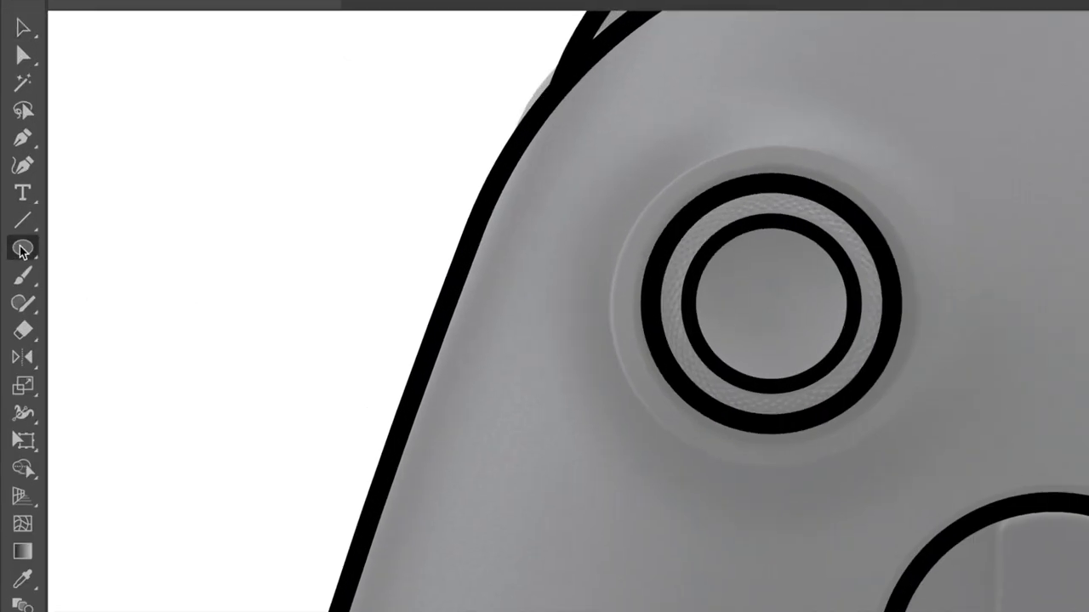
{"action": "left_click_drag", "start_coordinate": [22, 249], "coordinate": [145, 246]}
{"action": "left_click_drag", "start_coordinate": [467, 345], "coordinate": [514, 373]}
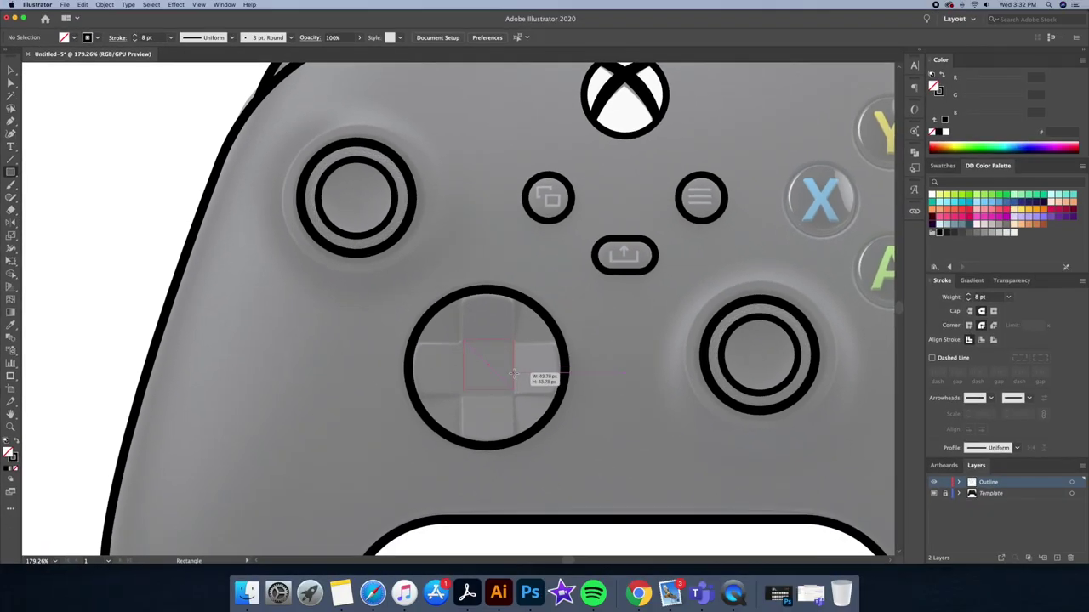
- Align the D-pad circle and square on their horizontal and vertical centres, and nudge both two steps down and one left
{"action": "key", "text": "v"}
{"action": "left_click_drag", "start_coordinate": [599, 357], "coordinate": [446, 369]}
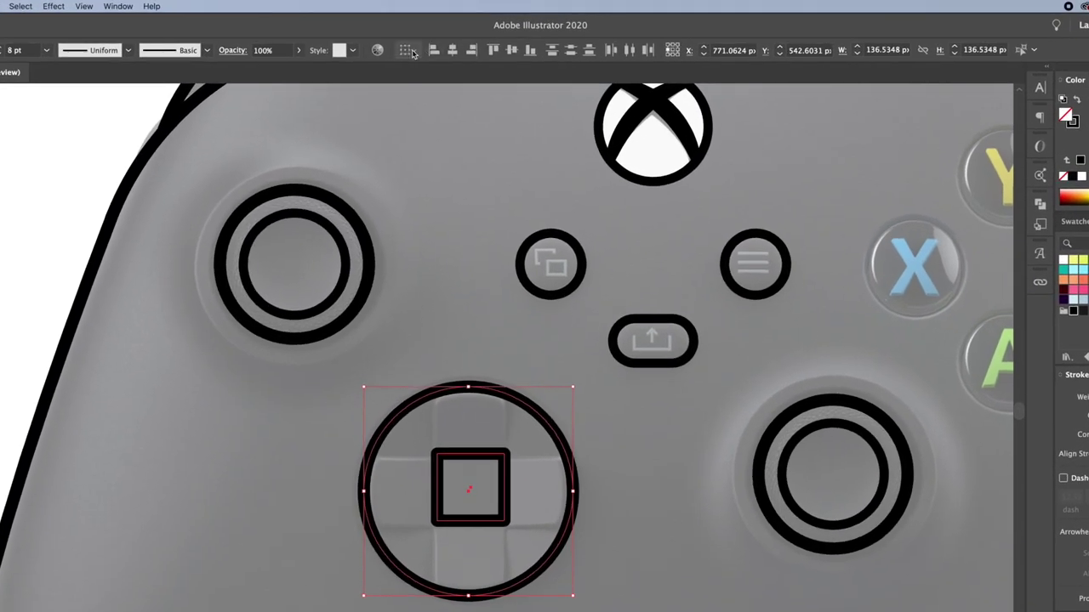
{"action": "left_click", "coordinate": [406, 50]}
{"action": "left_click", "coordinate": [445, 99]}
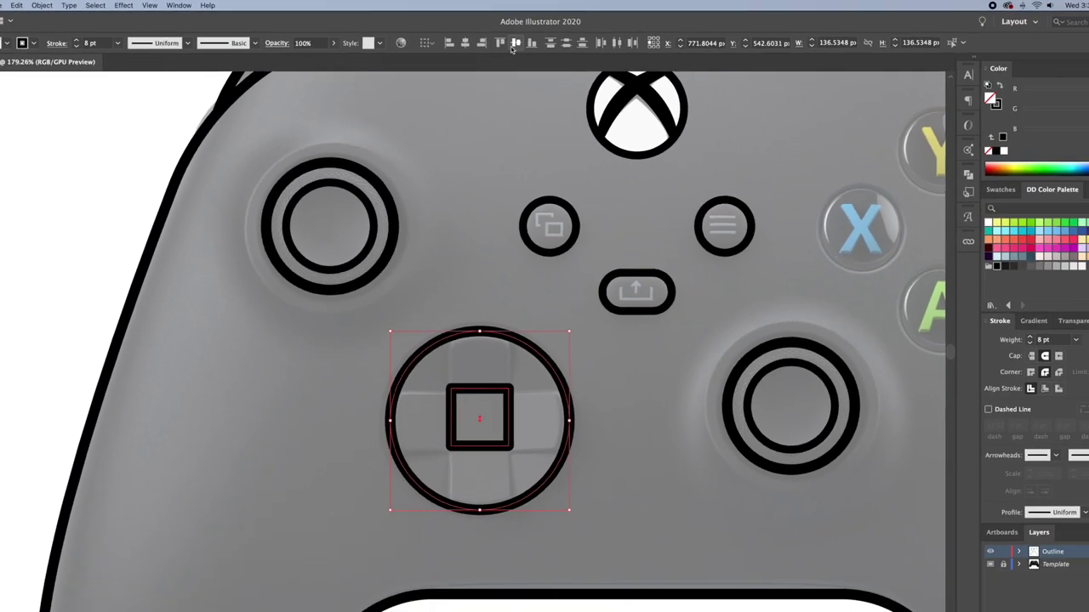
{"action": "left_click", "coordinate": [514, 46]}
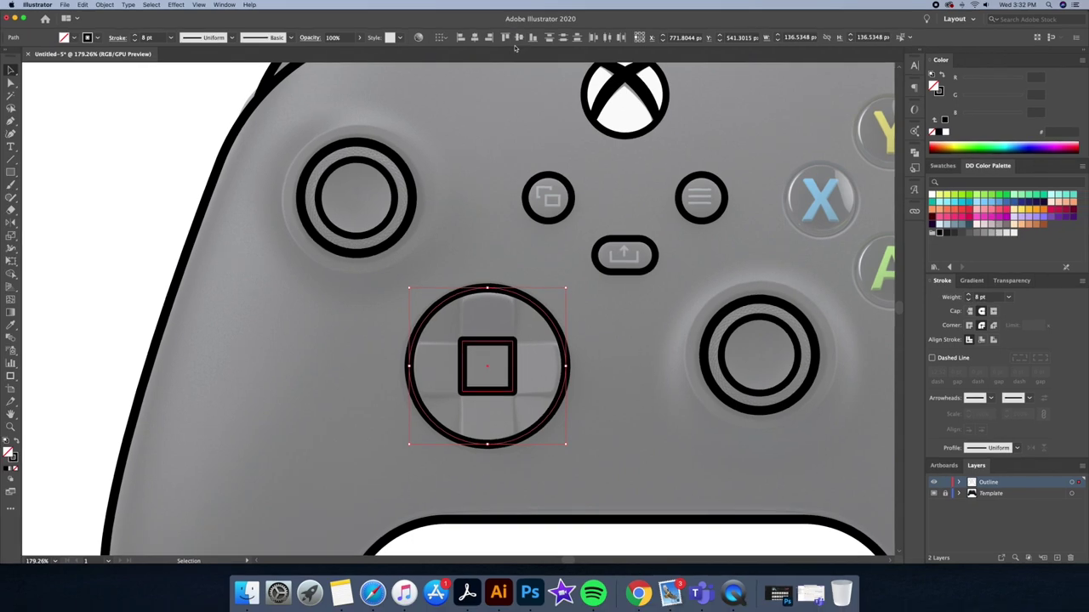
{"action": "key", "text": "Down"}
{"action": "key", "text": "Down"}
{"action": "key", "text": "Left"}
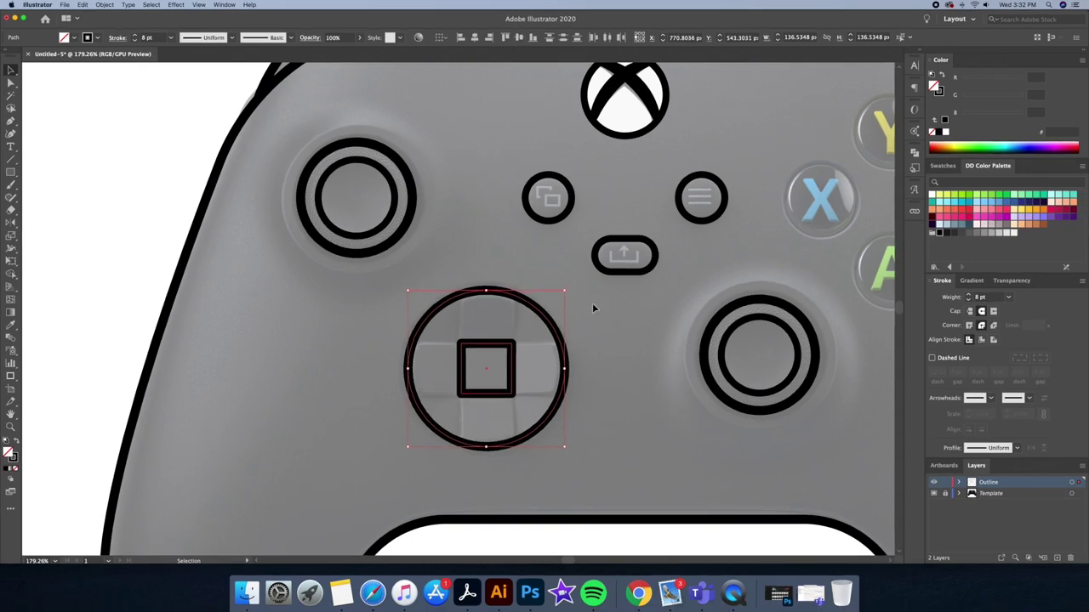
{"action": "left_click", "coordinate": [594, 308]}
- Paste a copy of the D-pad square in place and stretch it from its centre into a bar about 170 px wide
{"action": "left_click", "coordinate": [513, 375]}
{"action": "left_click", "coordinate": [81, 4]}
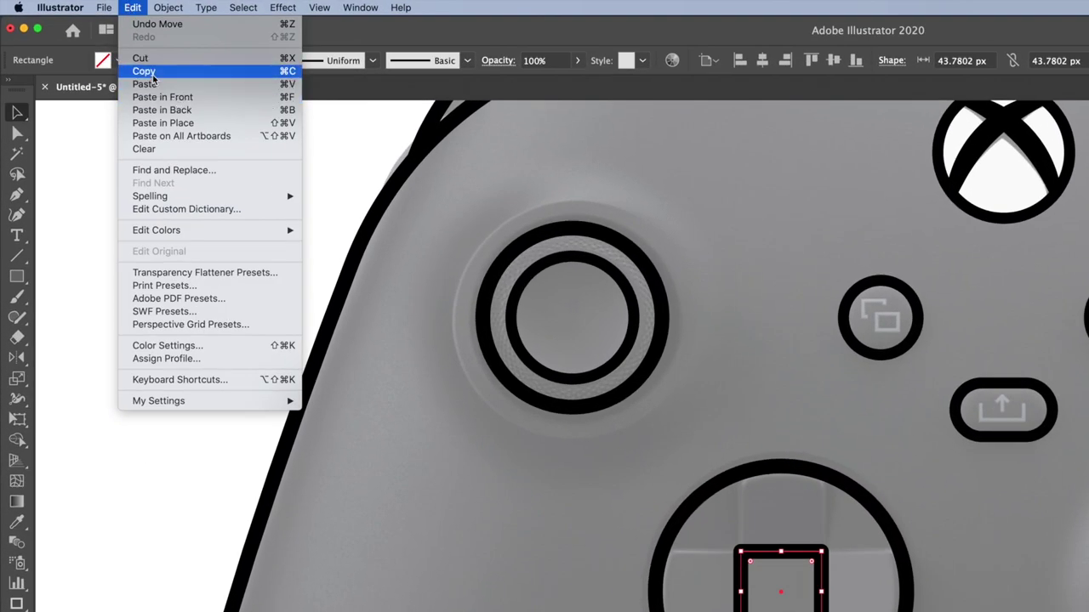
{"action": "left_click", "coordinate": [143, 70]}
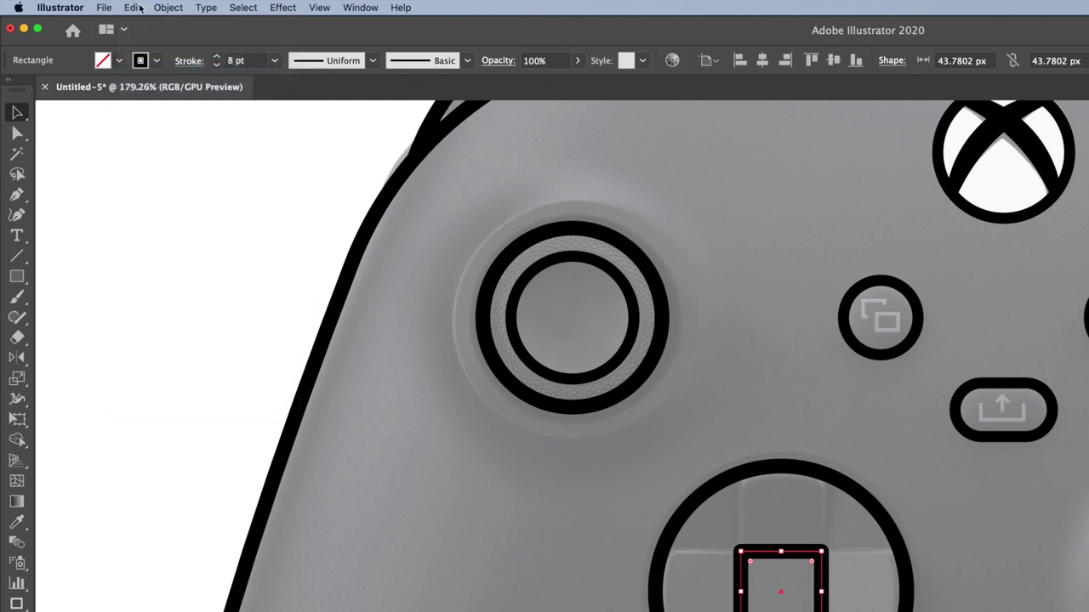
{"action": "left_click", "coordinate": [133, 7]}
{"action": "left_click", "coordinate": [162, 122]}
{"action": "left_click_drag", "start_coordinate": [515, 368], "coordinate": [585, 373]}
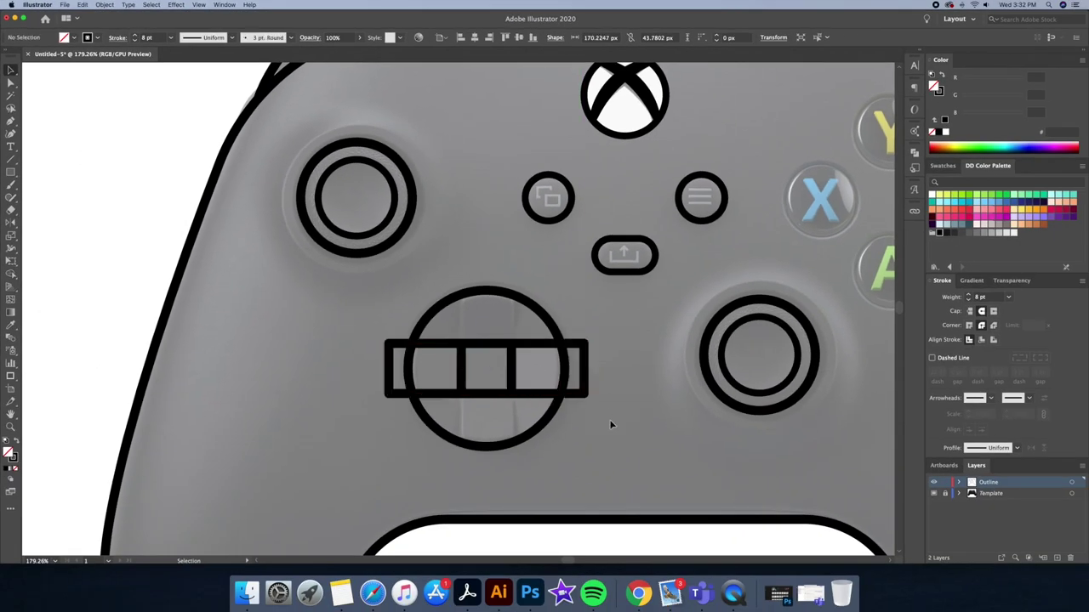
- Paste a copy of the horizontal bar in place and rotate it upright to form the D-pad cross
{"action": "left_click", "coordinate": [83, 4]}
{"action": "left_click", "coordinate": [99, 76]}
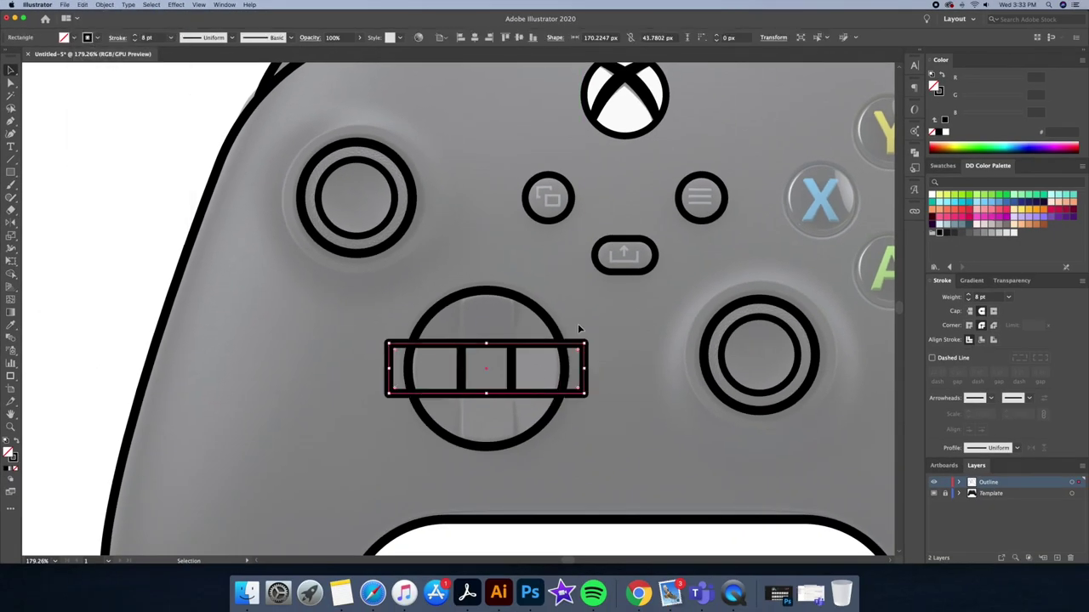
{"action": "left_click", "coordinate": [11, 222]}
{"action": "left_click_drag", "start_coordinate": [583, 367], "coordinate": [492, 271]}
{"action": "key", "text": "v"}
- Trim the ends of the D-pad bars that extend outside the circle with the Shape Builder tool
{"action": "left_click_drag", "start_coordinate": [594, 313], "coordinate": [492, 430]}
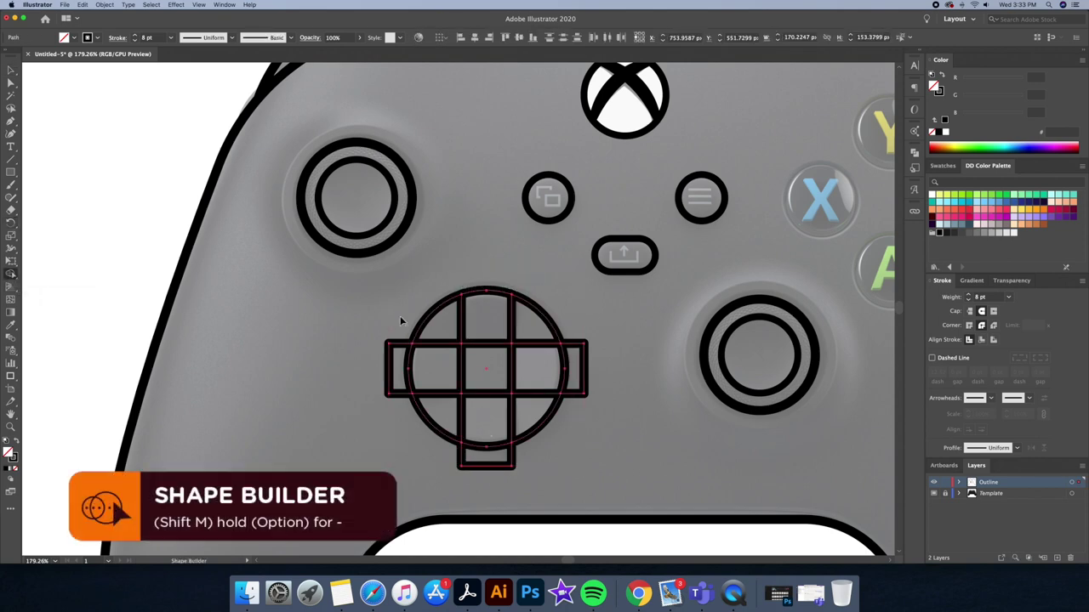
{"action": "left_click", "coordinate": [396, 368], "text": "alt"}
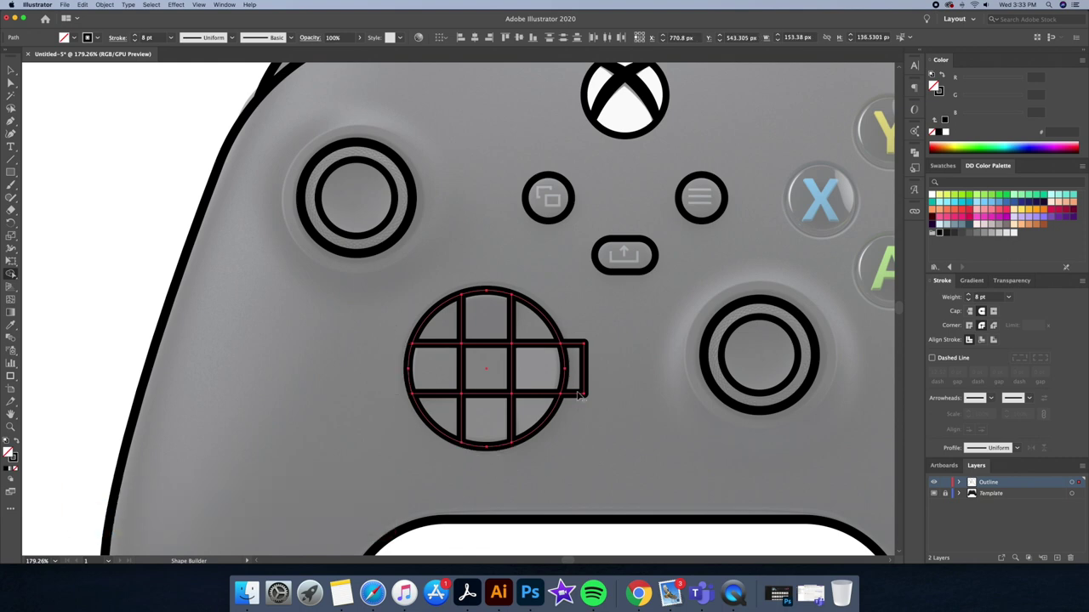
{"action": "key", "text": "v"}
{"action": "left_click", "coordinate": [593, 323]}
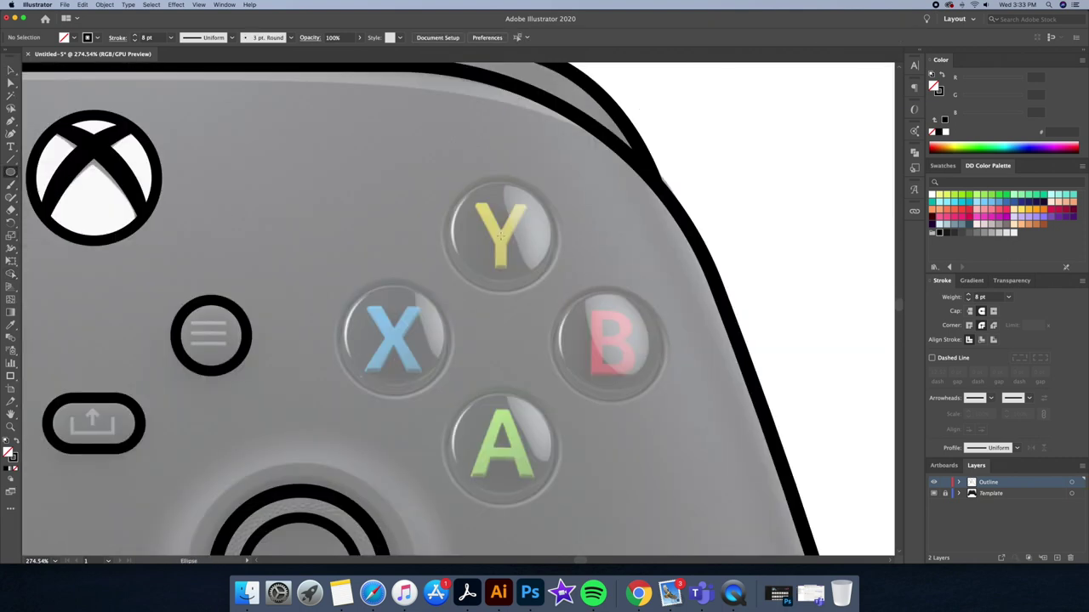
- Draw a circle about 60 px across with a 6 pt stroke around the Y button and duplicate it onto the A button
{"action": "left_click_drag", "start_coordinate": [500, 239], "coordinate": [582, 273]}
{"action": "scroll", "coordinate": [587, 274], "scroll_direction": "down", "scroll_amount": 2}
{"action": "key", "text": "v"}
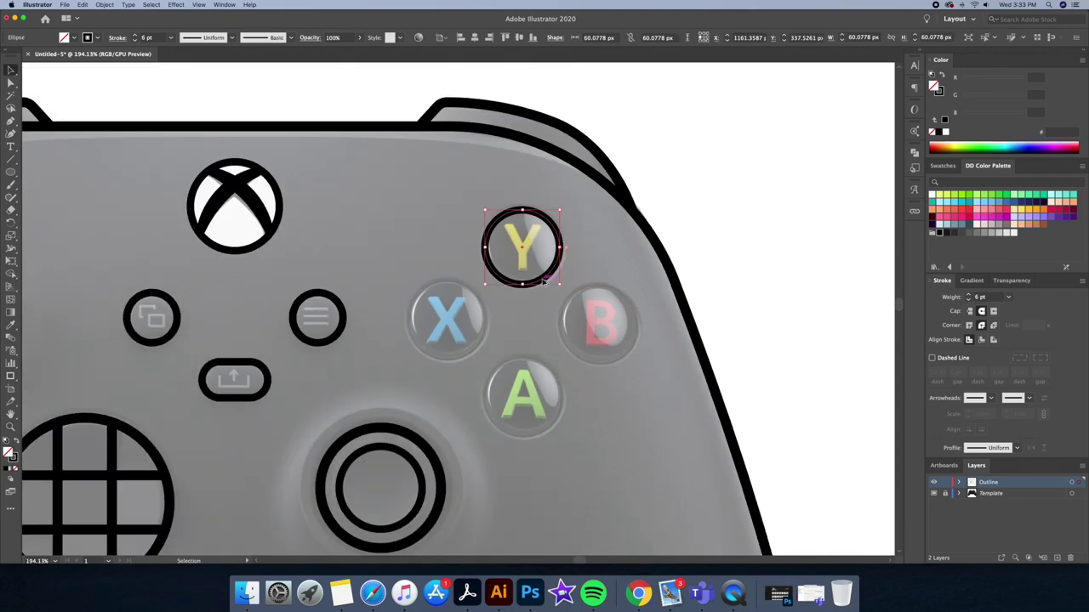
{"action": "left_click_drag", "start_coordinate": [534, 435], "coordinate": [534, 435]}
- Copy the Y and A button circles together, paste them in place and rotate the copies onto the X and B buttons
{"action": "left_click", "coordinate": [535, 282], "text": "shift"}
{"action": "left_click", "coordinate": [82, 5]}
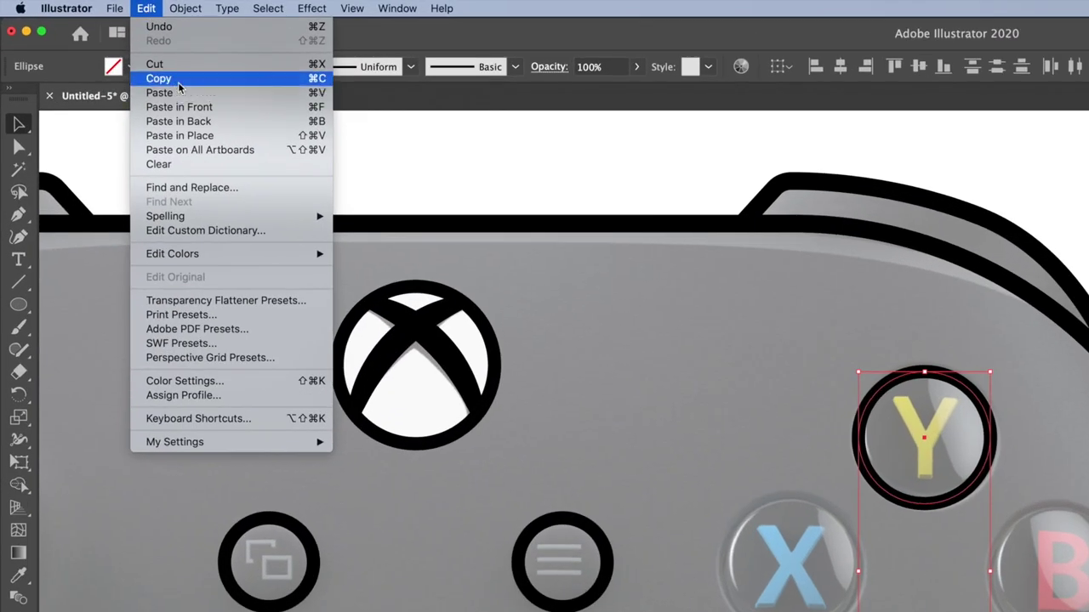
{"action": "left_click", "coordinate": [158, 79]}
{"action": "left_click", "coordinate": [147, 8]}
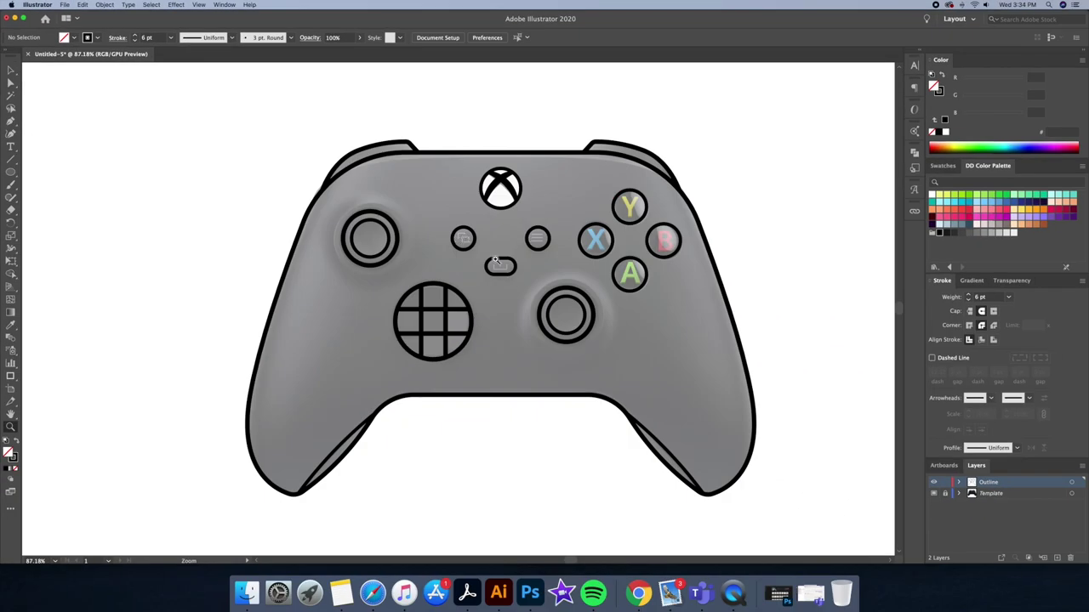
- Trace the share icon's tray as an open U-shaped path with a 3 pt stroke
{"action": "left_click_drag", "start_coordinate": [495, 261], "coordinate": [546, 316]}
{"action": "key", "text": "p"}
{"action": "left_click", "coordinate": [467, 283]}
{"action": "left_click", "coordinate": [467, 314]}
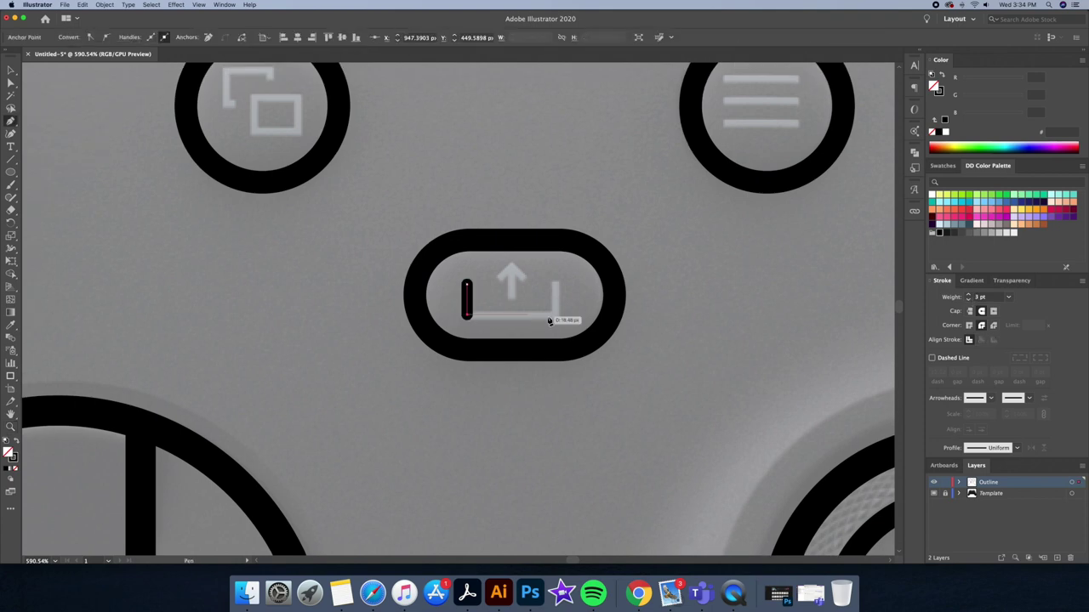
{"action": "left_click", "coordinate": [556, 315]}
{"action": "left_click", "coordinate": [556, 284]}
{"action": "left_click", "coordinate": [556, 308]}
{"action": "left_click", "coordinate": [473, 37]}
{"action": "left_click", "coordinate": [559, 284]}
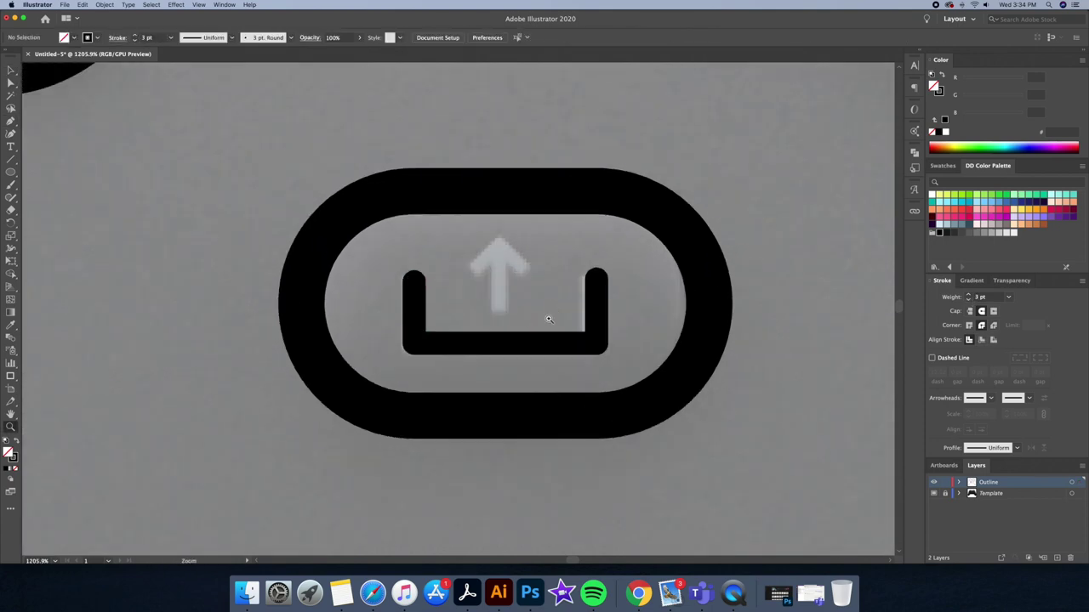
- Trace the shaft and left side of the share icon's arrow above the tray
{"action": "mouse_move", "coordinate": [502, 322]}
{"action": "left_mouse_down"}
{"action": "mouse_move", "coordinate": [493, 240]}
{"action": "mouse_move", "coordinate": [464, 273]}
{"action": "left_mouse_up"}
{"action": "key", "text": "super+a"}
{"action": "left_click", "coordinate": [464, 275]}
{"action": "left_click", "coordinate": [83, 5]}
{"action": "left_click", "coordinate": [126, 77]}
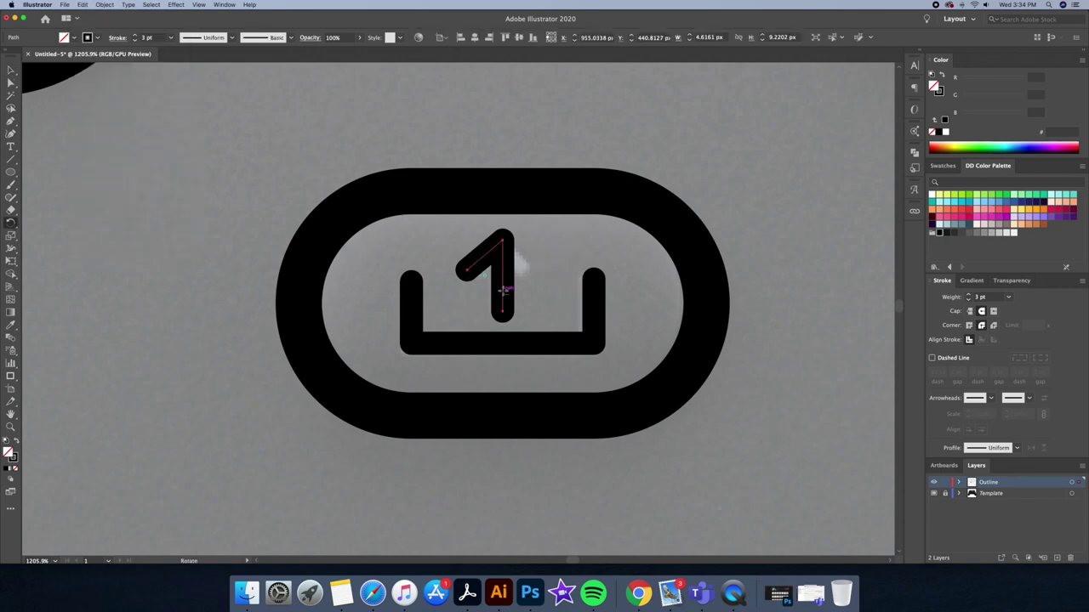
- Reflect a copy of the half arrow across the vertical axis to complete the arrowhead
{"action": "left_click", "coordinate": [498, 287], "text": "alt"}
{"action": "left_click_drag", "start_coordinate": [11, 223], "coordinate": [49, 235]}
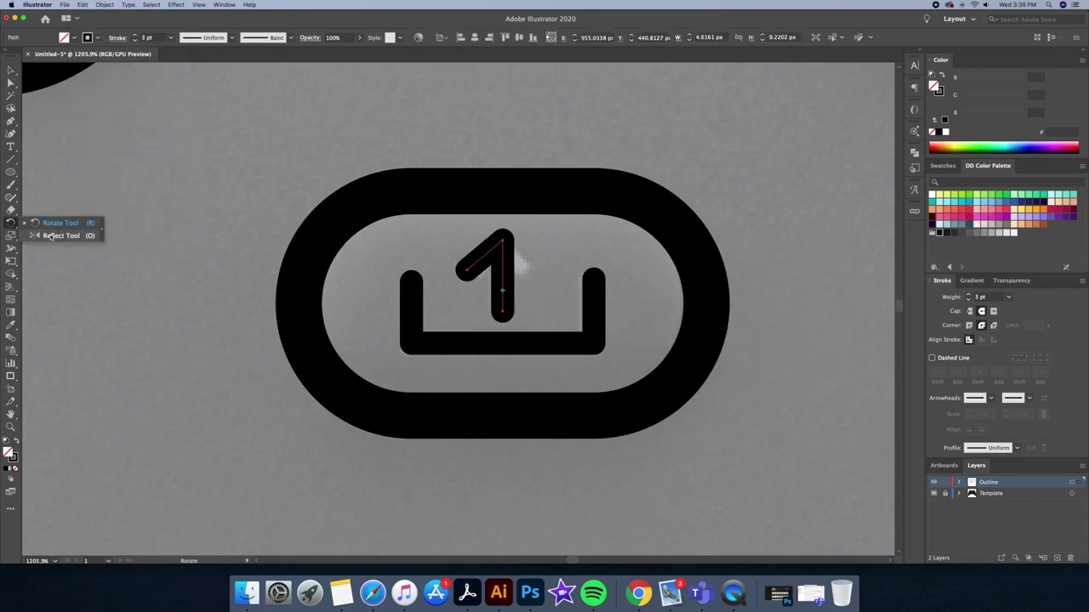
{"action": "left_click", "coordinate": [502, 290], "text": "alt"}
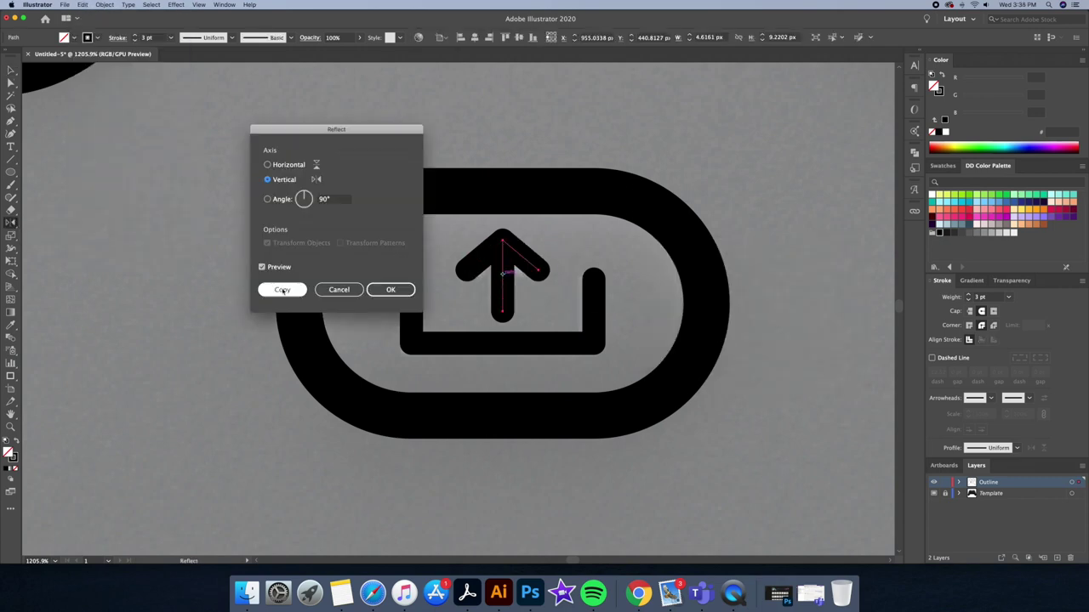
{"action": "key", "text": "Return"}
{"action": "key", "text": "super+a"}
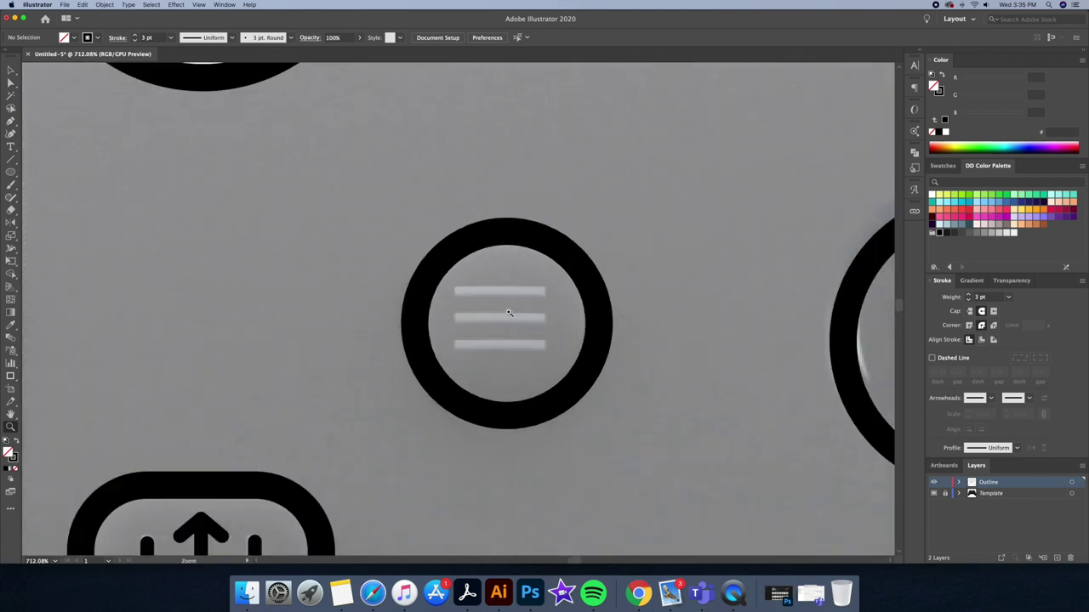
- Trace the menu button's three horizontal lines and draw the small rectangle of the view button's icon
{"action": "left_click_drag", "start_coordinate": [453, 289], "coordinate": [541, 290]}
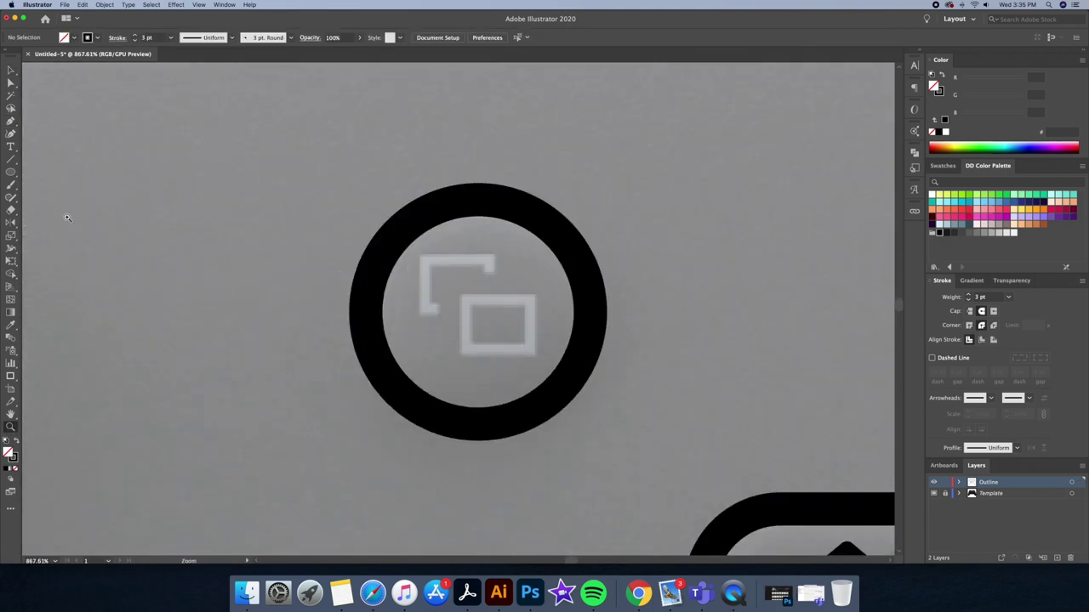
{"action": "left_click_drag", "start_coordinate": [467, 303], "coordinate": [530, 351]}
{"action": "key", "text": "super+shift+a"}
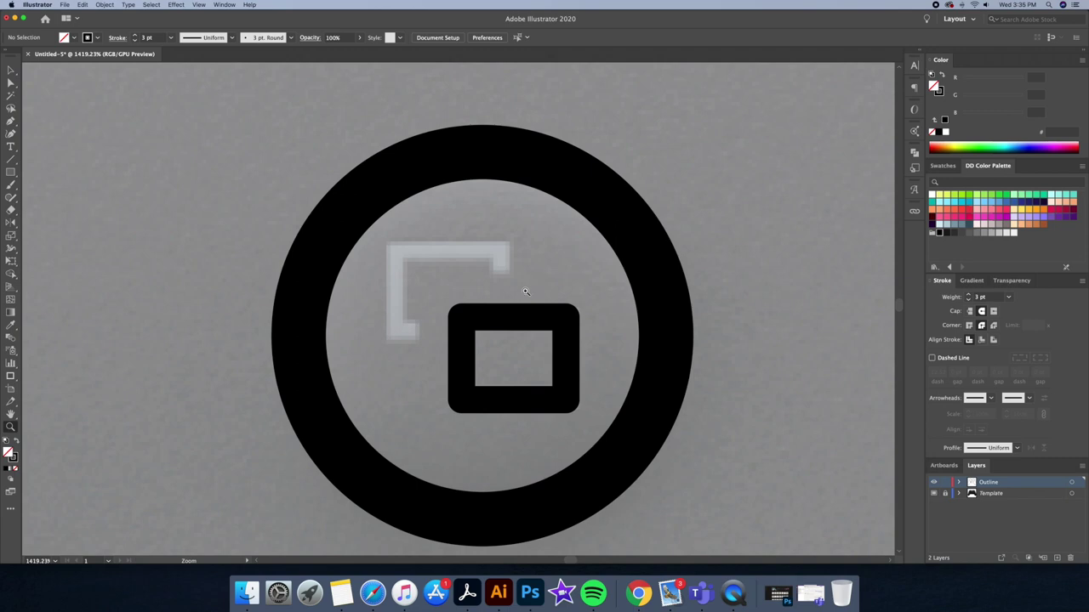
- Trace the open bracket of the view button's icon with the Pen tool and group it with the small rectangle
{"action": "key", "text": "p"}
{"action": "left_click", "coordinate": [501, 277]}
{"action": "left_click", "coordinate": [501, 249]}
{"action": "left_click", "coordinate": [398, 248]}
{"action": "left_click", "coordinate": [397, 329]}
{"action": "left_click", "coordinate": [416, 328]}
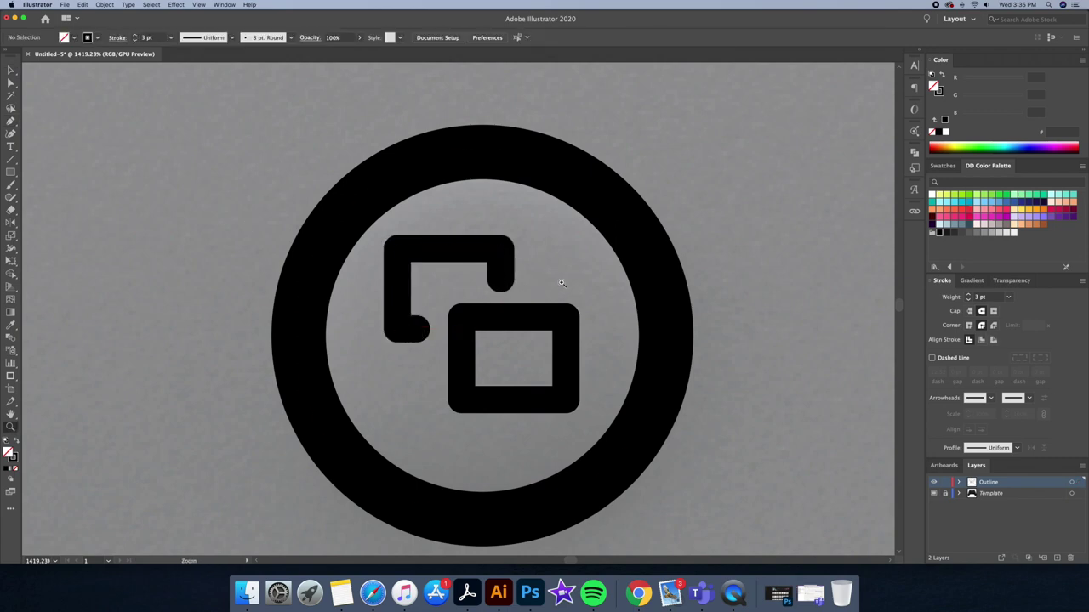
{"action": "left_click_drag", "start_coordinate": [559, 275], "coordinate": [408, 357]}
{"action": "key", "text": "super+g"}
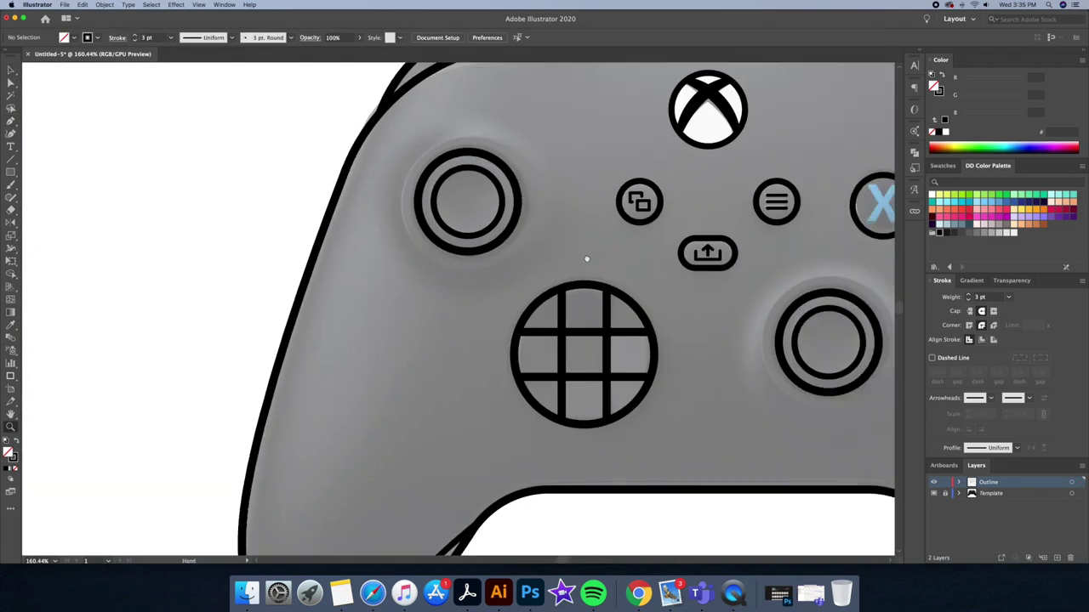
- Create a text letter "Y" and place it over the letter on the Y button
{"action": "key", "text": "super+0"}
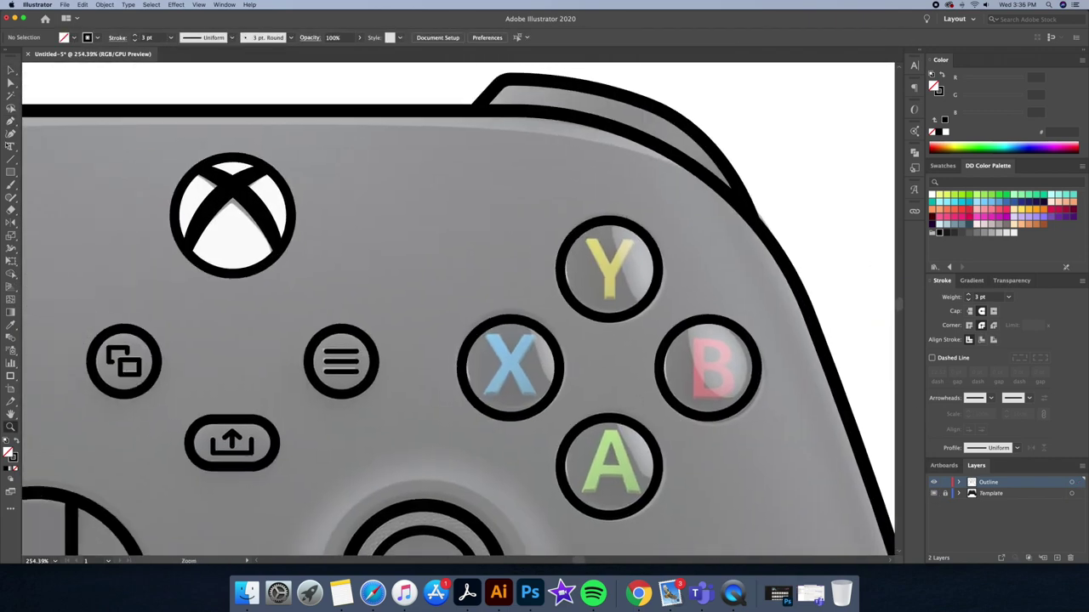
{"action": "key", "text": "t"}
{"action": "left_click", "coordinate": [388, 202]}
{"action": "type", "text": "Y"}
{"action": "key", "text": "Escape"}
{"action": "left_click_drag", "start_coordinate": [390, 196], "coordinate": [612, 278]}
- Set the font of the letter Y to Gotham Bold
{"action": "left_click", "coordinate": [453, 39]}
{"action": "type", "text": "gotham"}
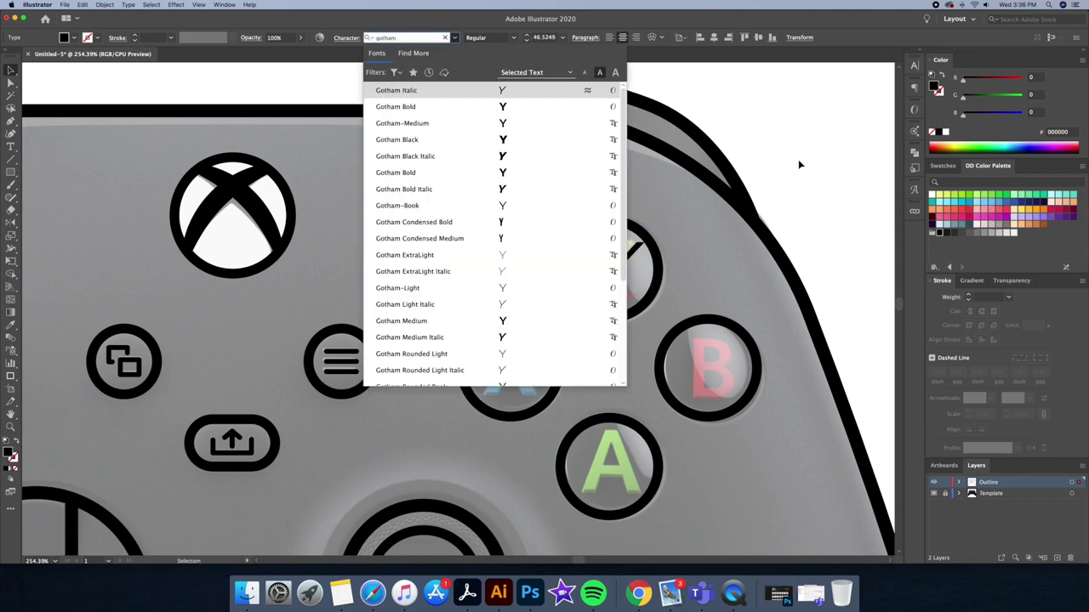
{"action": "scroll", "coordinate": [800, 165], "scroll_direction": "left", "scroll_amount": 2}
{"action": "left_click", "coordinate": [452, 39]}
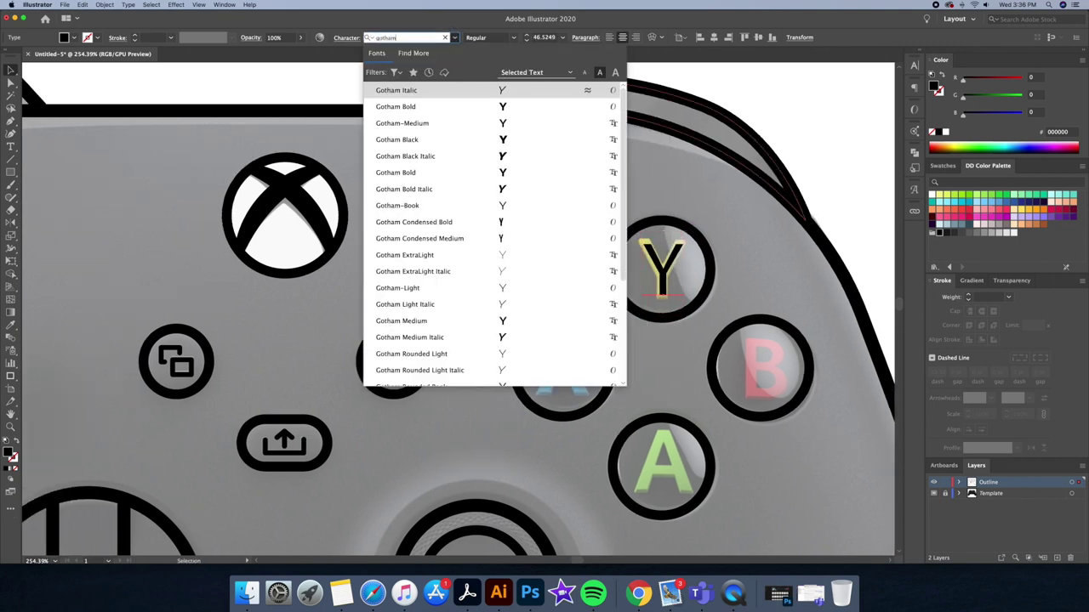
{"action": "left_click", "coordinate": [408, 108]}
- Place copies of the letter on the other three face buttons, change them to A, X and B, and adjust their positions
{"action": "double_click", "coordinate": [663, 466]}
{"action": "type", "text": "A"}
{"action": "left_click_drag", "start_coordinate": [687, 473], "coordinate": [787, 368]}
{"action": "left_click", "coordinate": [10, 70]}
{"action": "double_click", "coordinate": [559, 365]}
{"action": "type", "text": "X"}
{"action": "key", "text": "Escape"}
{"action": "double_click", "coordinate": [760, 374]}
{"action": "type", "text": "B"}
{"action": "key", "text": "Escape"}
{"action": "left_click", "coordinate": [662, 269], "text": "shift"}
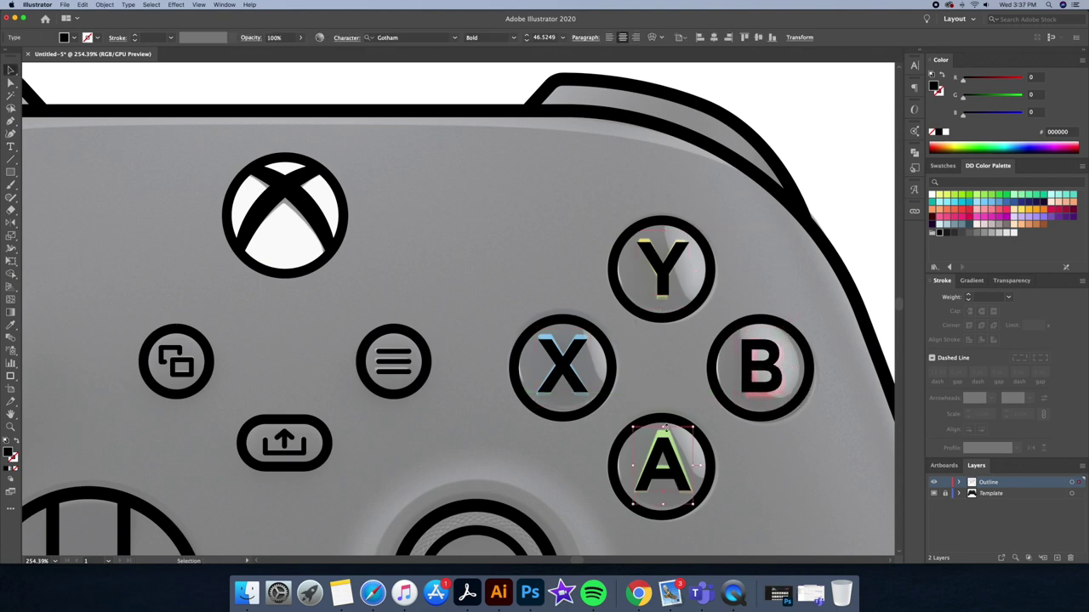
{"action": "left_click", "coordinate": [668, 455]}
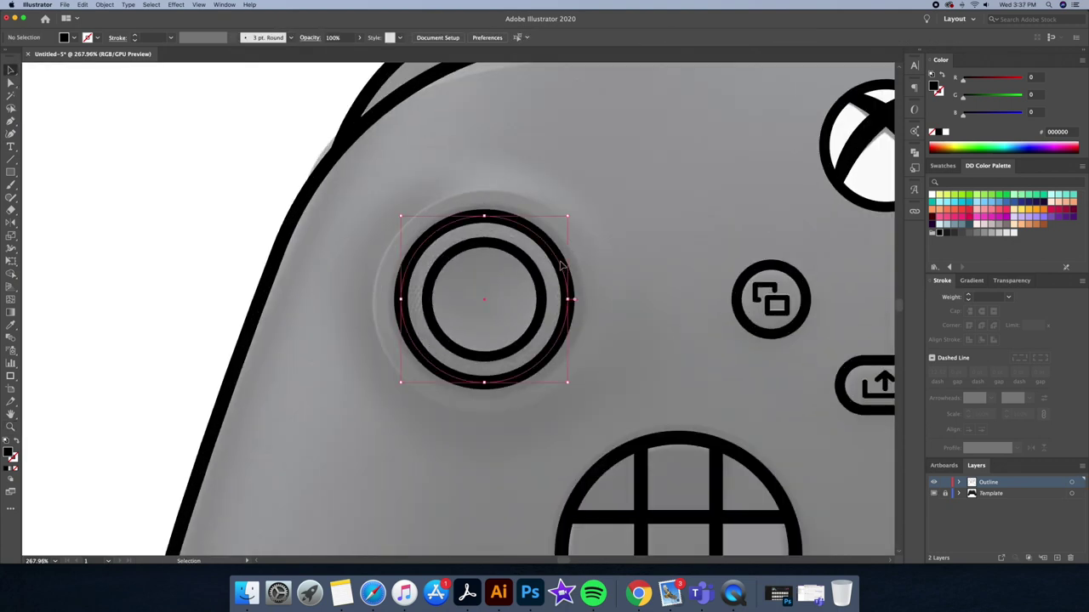
- Draw a 6 pt circle about 125 px across around the left thumbstick and delete its lower-right quarter and a short upper-left piece
{"action": "left_click_drag", "start_coordinate": [484, 284], "coordinate": [591, 176]}
{"action": "key", "text": "i"}
{"action": "key", "text": "Delete"}
{"action": "left_click", "coordinate": [452, 134], "text": "super"}
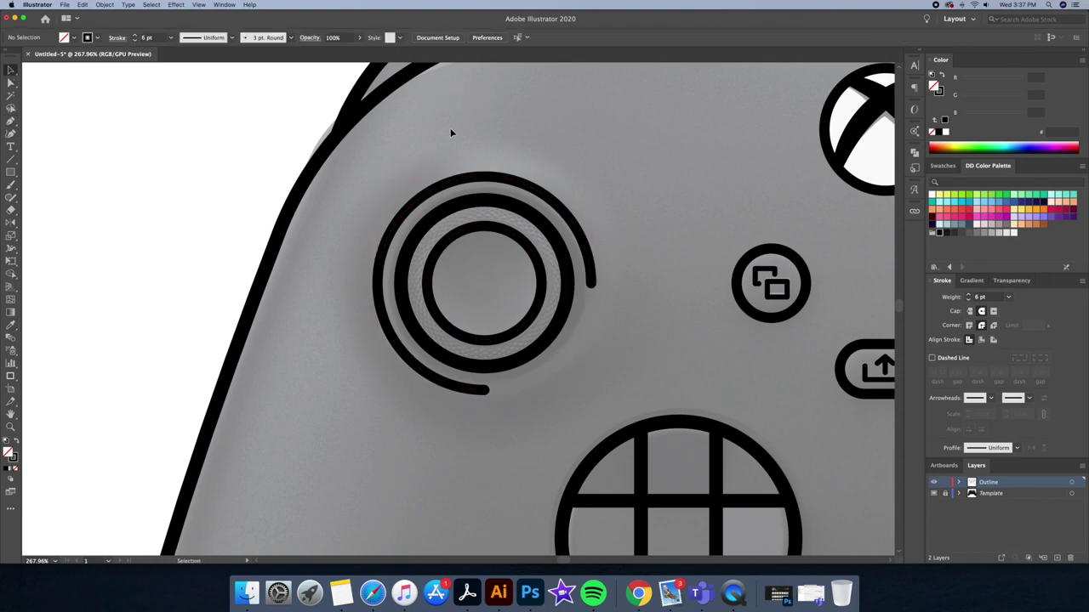
{"action": "left_click", "coordinate": [454, 182], "text": "super"}
{"action": "left_click", "coordinate": [453, 182]}
{"action": "key", "text": "Delete"}
- Duplicate the broken ring from the left thumbstick onto the right thumbstick and mirror the copy horizontally
{"action": "scroll", "coordinate": [649, 184], "scroll_direction": "down", "scroll_amount": 3}
{"action": "left_click_drag", "start_coordinate": [676, 226], "coordinate": [386, 193]}
{"action": "left_click", "coordinate": [328, 182]}
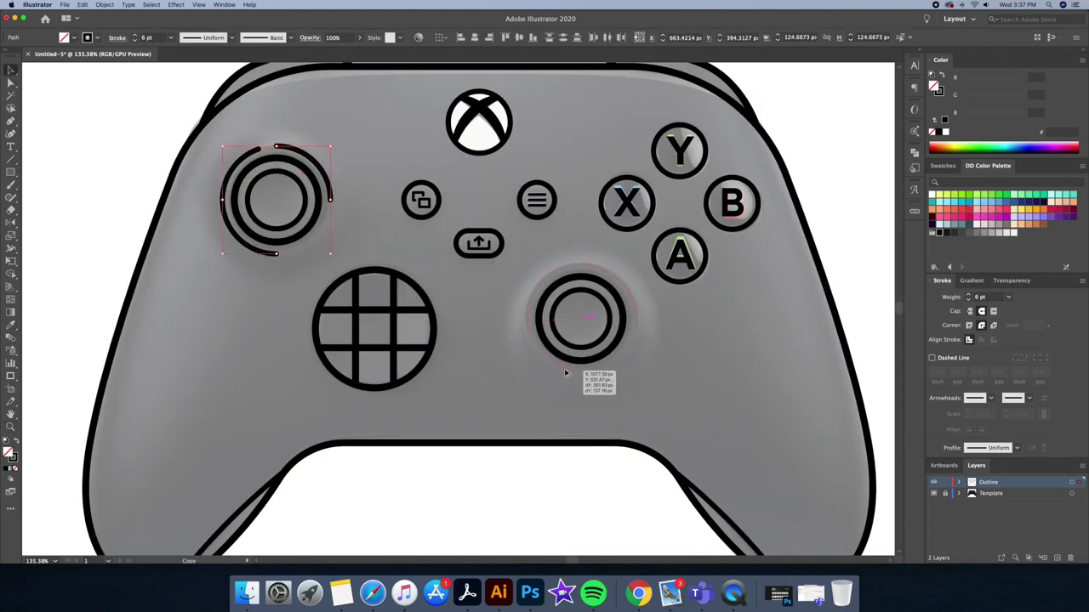
{"action": "right_click", "coordinate": [632, 309]}
{"action": "left_click", "coordinate": [748, 451]}
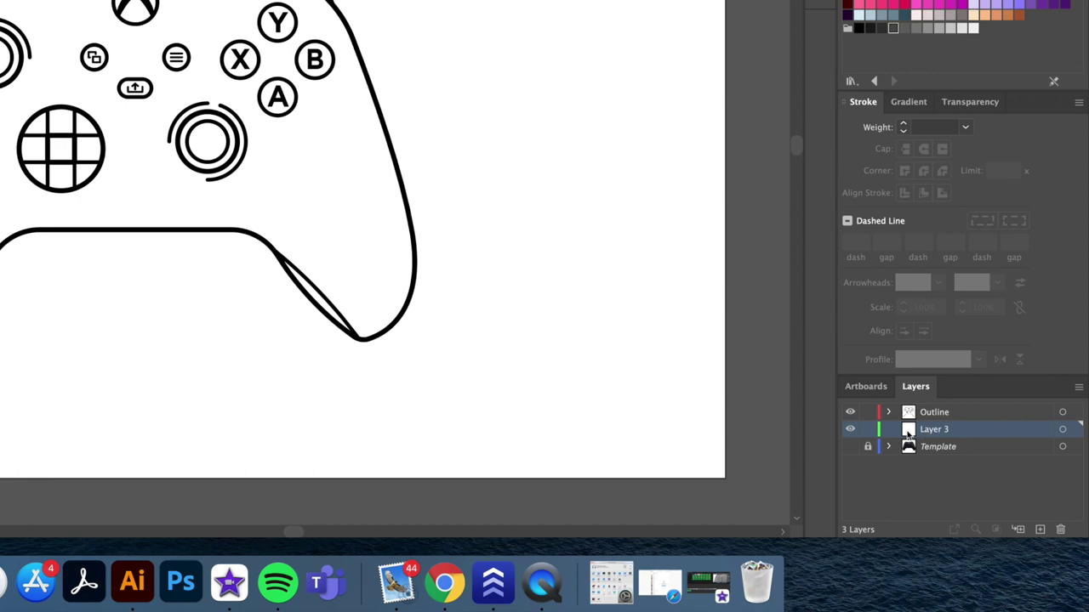
- Rename Layer 3 as Color and copy the controller body and bumper outlines from the Outline layer onto it
{"action": "double_click", "coordinate": [909, 434]}
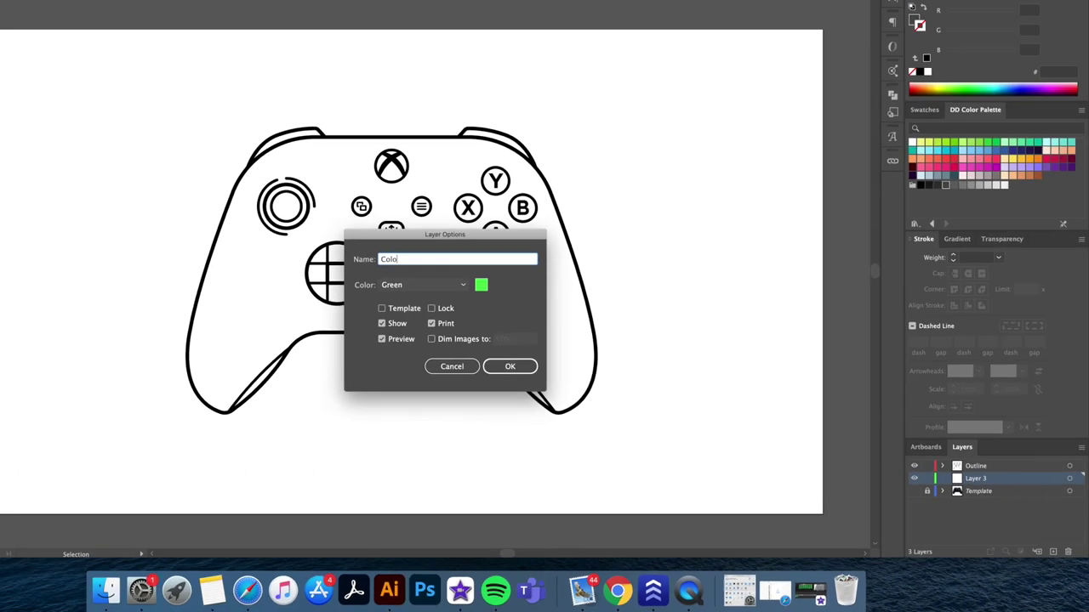
{"action": "key", "text": "Return"}
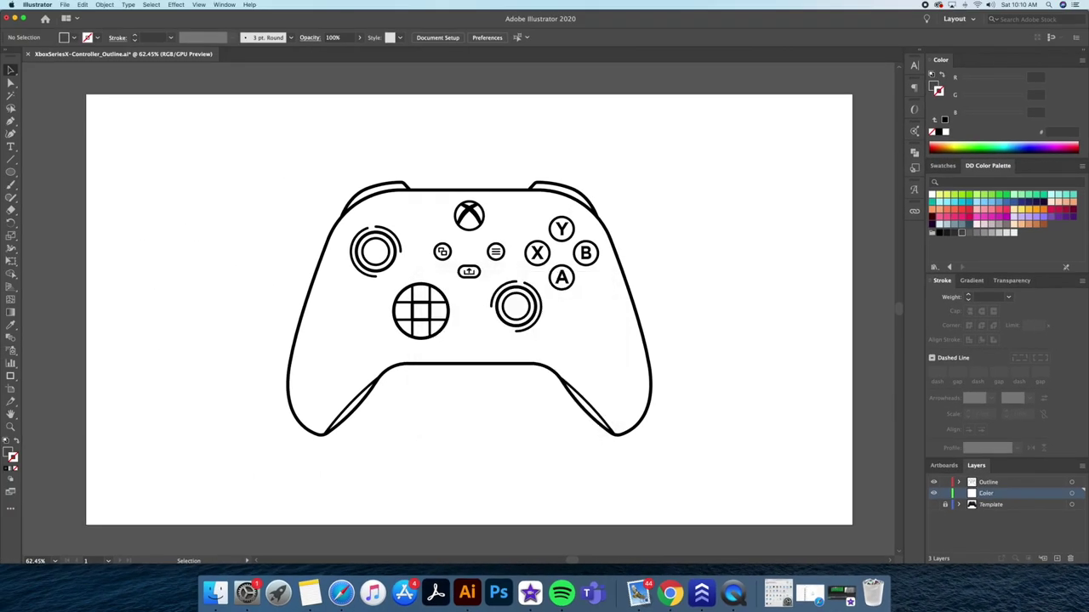
{"action": "key", "text": "z"}
{"action": "left_click_drag", "start_coordinate": [419, 196], "coordinate": [458, 154]}
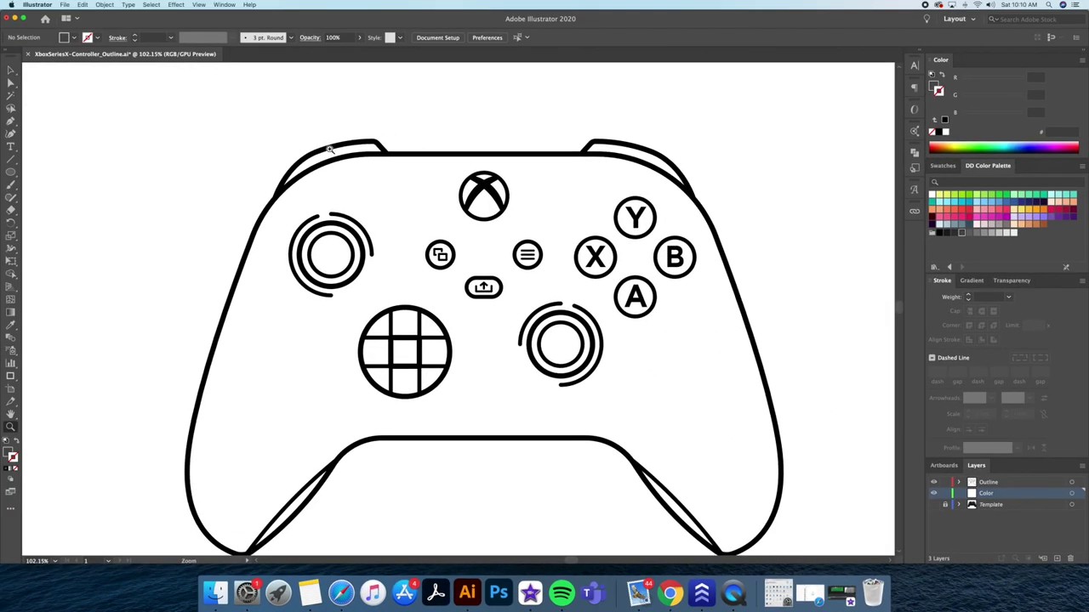
{"action": "key", "text": "v"}
{"action": "left_click", "coordinate": [610, 149]}
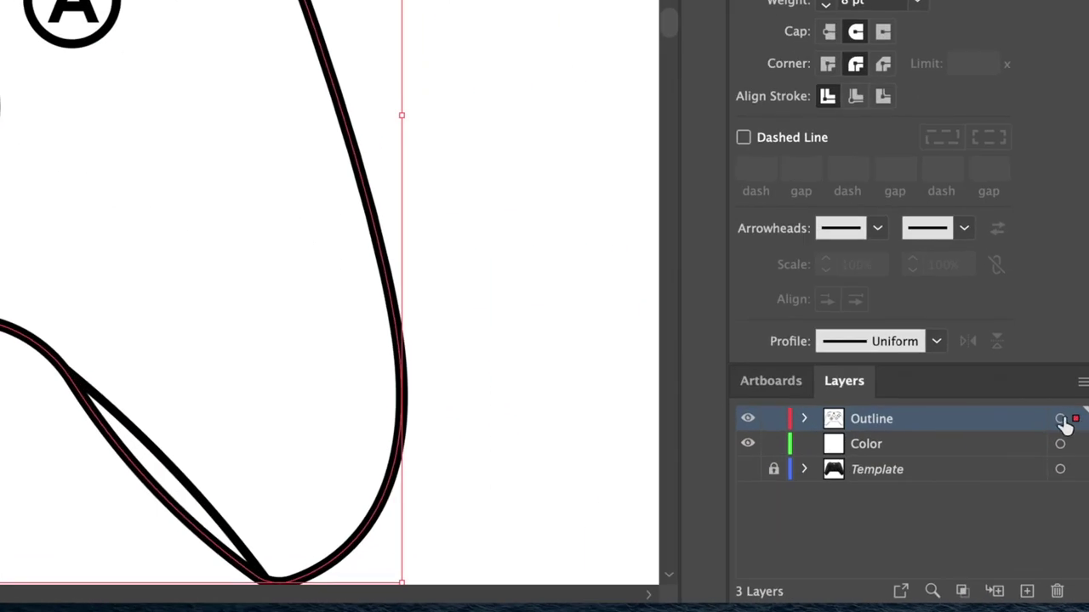
{"action": "left_click", "coordinate": [1076, 444]}
{"action": "left_click_drag", "start_coordinate": [1076, 444], "coordinate": [1076, 446]}
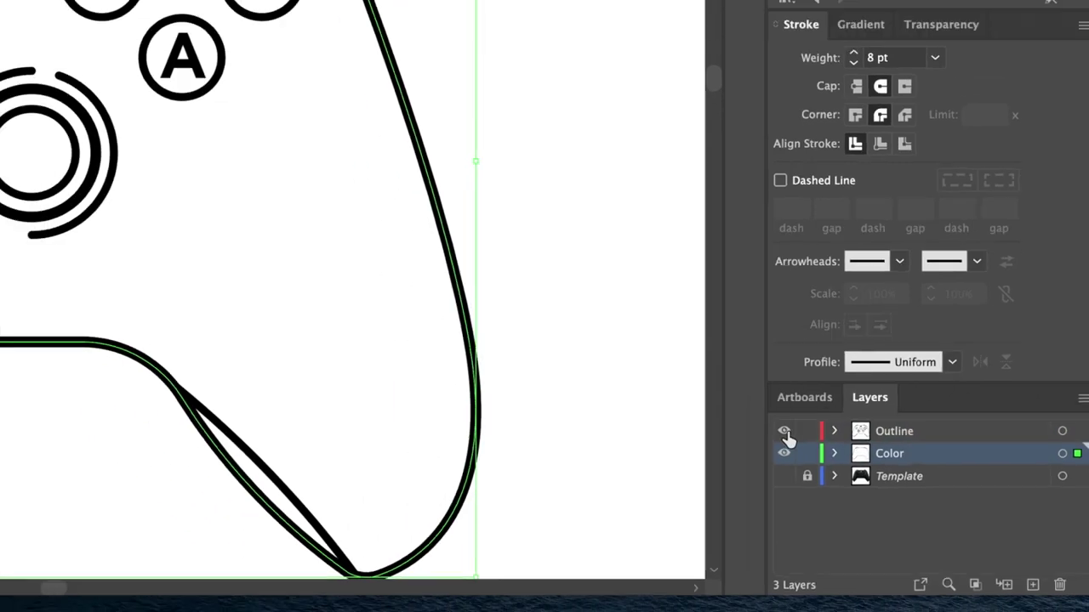
- Hide the Outline layer to inspect the shapes copied to the Color layer, and show it again
{"action": "left_click", "coordinate": [748, 418]}
{"action": "left_click", "coordinate": [477, 129]}
{"action": "key", "text": "z"}
{"action": "left_click_drag", "start_coordinate": [478, 129], "coordinate": [399, 110]}
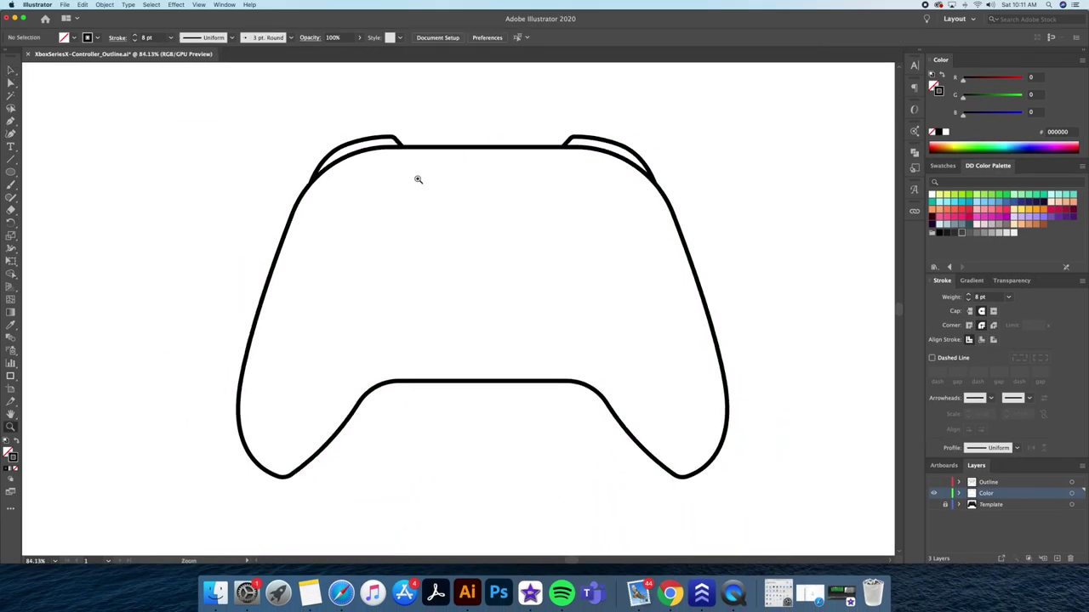
{"action": "left_click", "coordinate": [934, 482]}
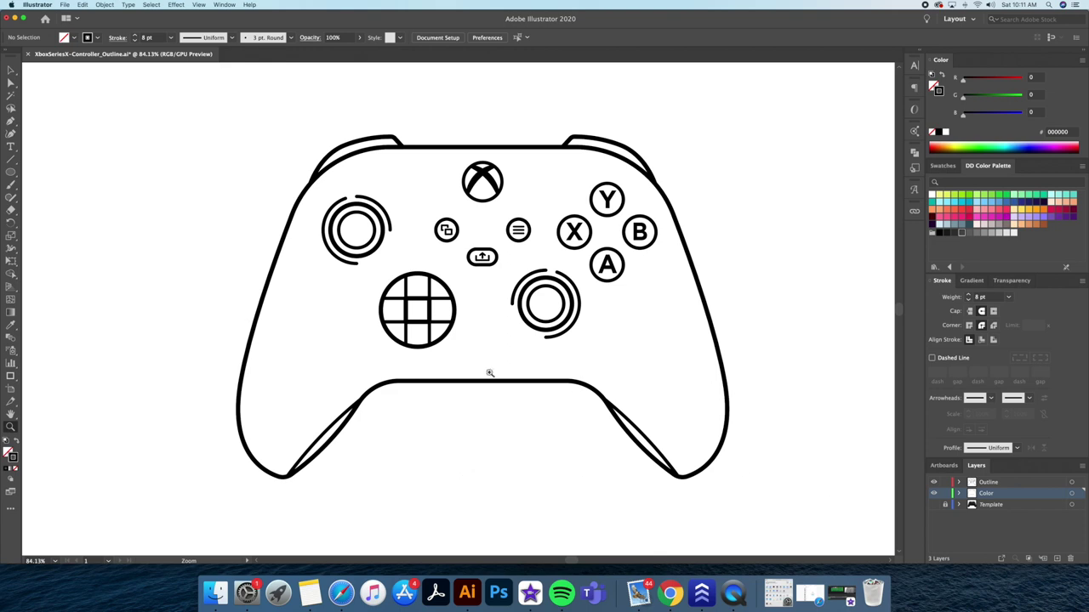
- Select the outer thumbstick circles, D-pad, logo circle and button outlines, and copy them to the Color layer
{"action": "left_click", "coordinate": [382, 247]}
{"action": "left_click", "coordinate": [370, 242], "text": "super"}
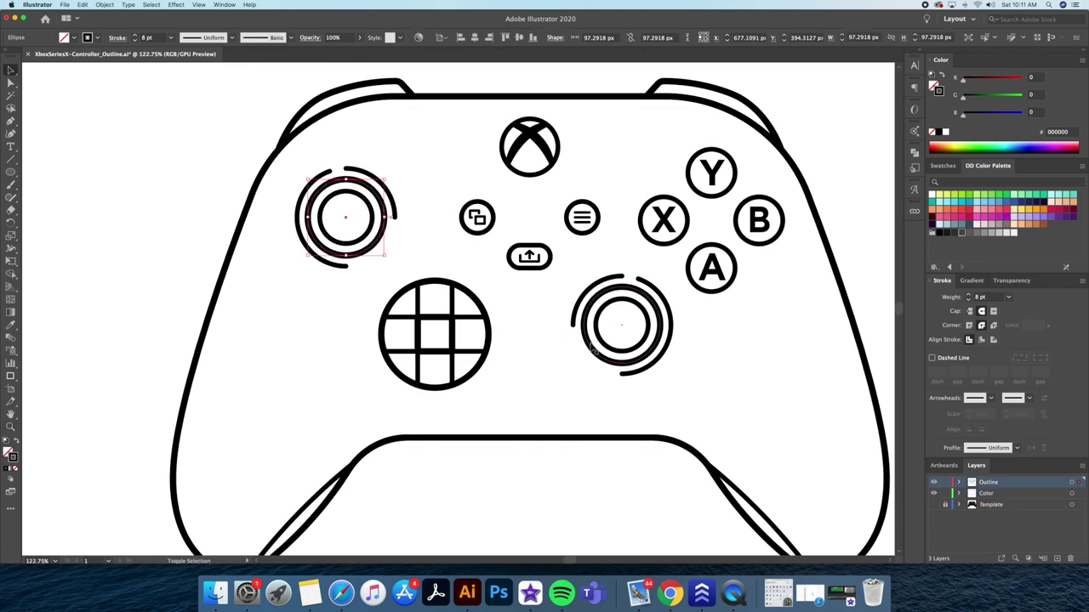
{"action": "left_click", "coordinate": [593, 348], "text": "shift"}
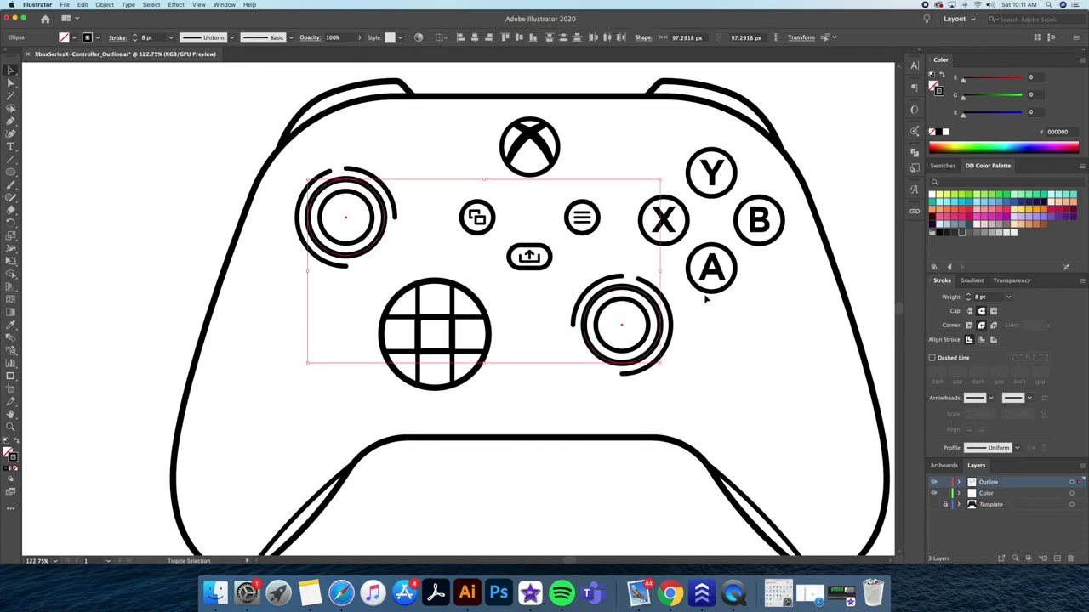
{"action": "left_click", "coordinate": [464, 290], "text": "shift"}
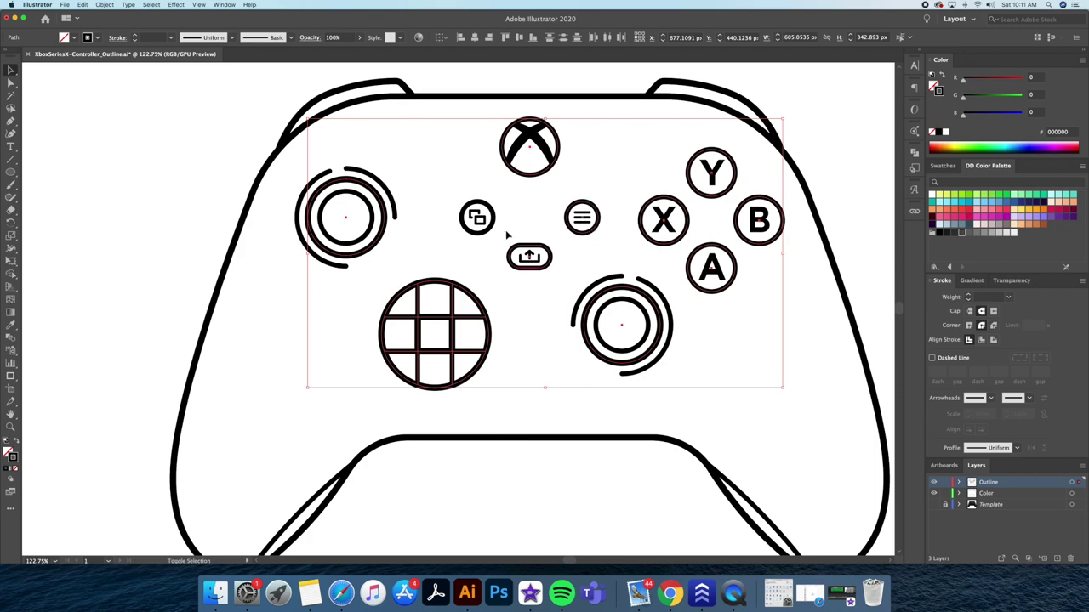
{"action": "left_click_drag", "start_coordinate": [1077, 483], "coordinate": [1078, 494]}
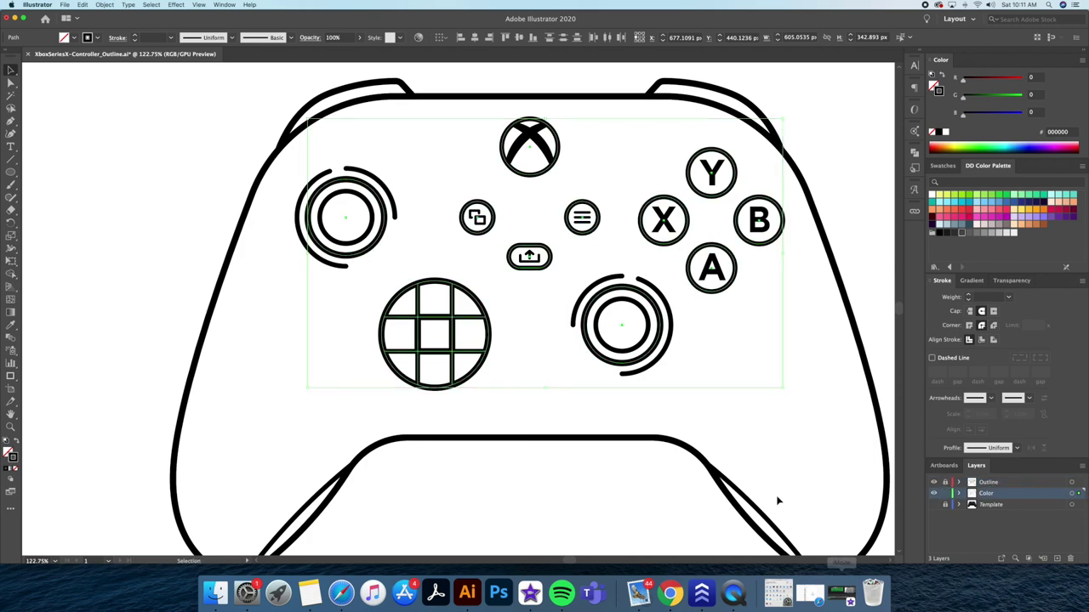
- Swap the controller body's stroke to a fill on the Color layer and set that fill to grey 666666
{"action": "left_click", "coordinate": [777, 501]}
{"action": "scroll", "coordinate": [462, 450], "scroll_direction": "down", "scroll_amount": 2}
{"action": "scroll", "coordinate": [639, 233], "scroll_direction": "left", "scroll_amount": 2}
{"action": "scroll", "coordinate": [502, 422], "scroll_direction": "down", "scroll_amount": 1}
{"action": "left_click", "coordinate": [512, 404]}
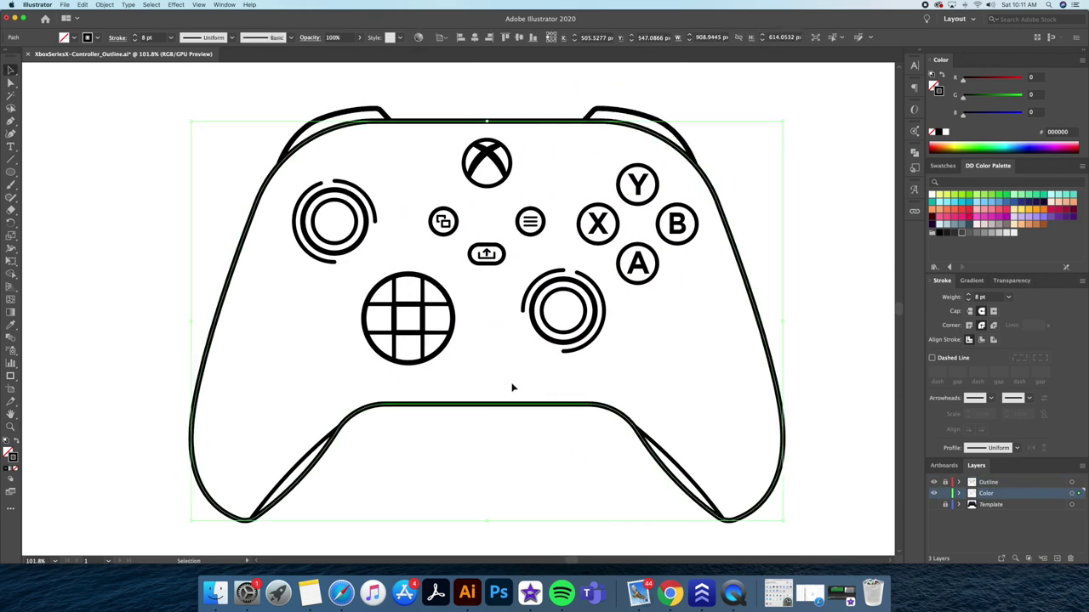
{"action": "left_click", "coordinate": [940, 77]}
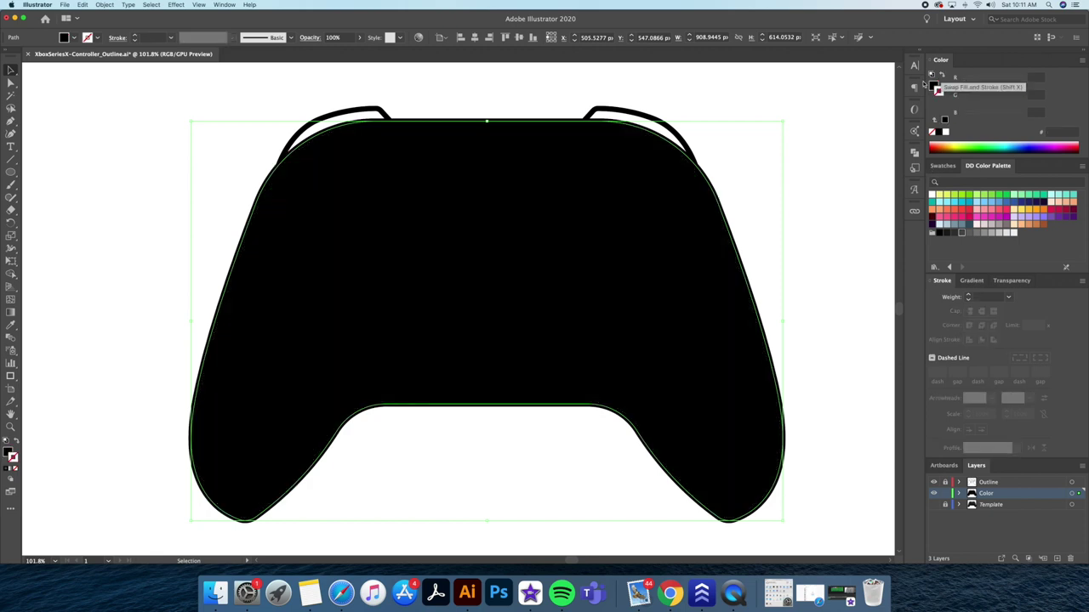
{"action": "left_click", "coordinate": [968, 233]}
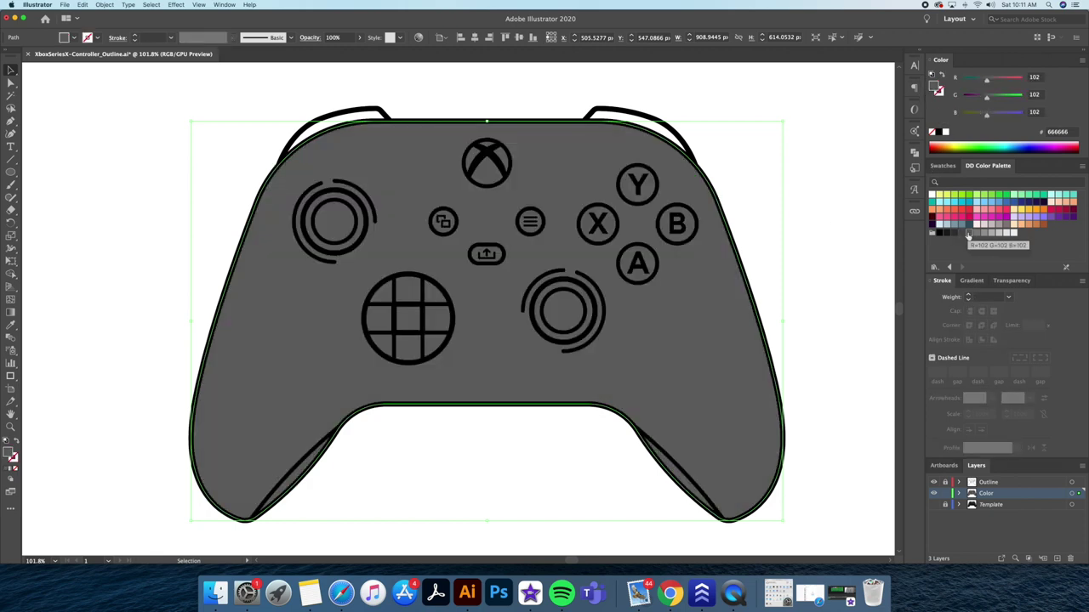
- Fill both bumpers with grey 666666 and no stroke
{"action": "left_click", "coordinate": [374, 111]}
{"action": "left_click_drag", "start_coordinate": [606, 119], "coordinate": [609, 119]}
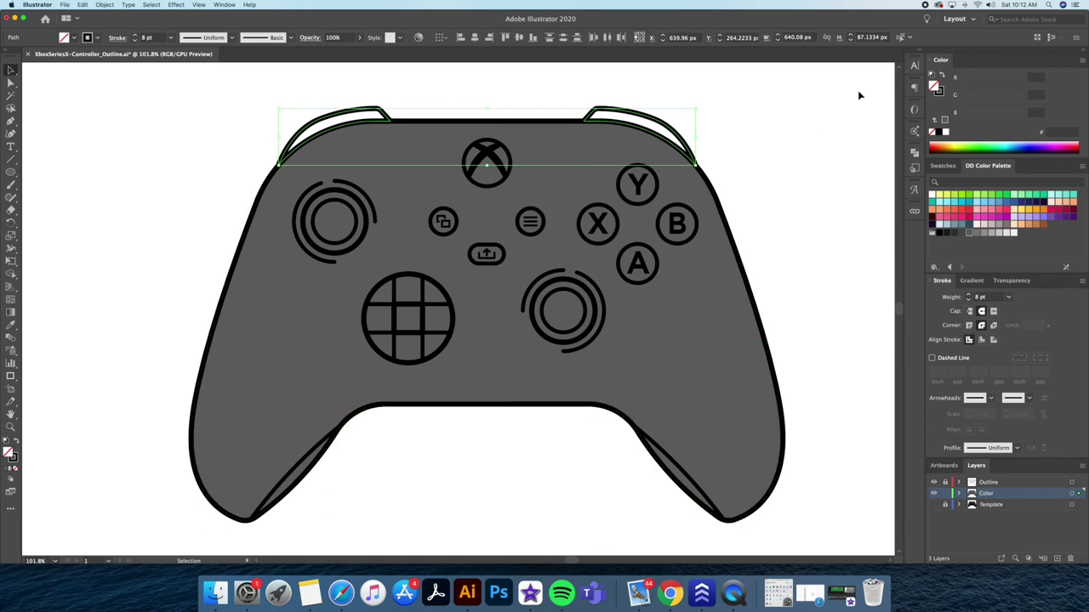
{"action": "left_click", "coordinate": [941, 76]}
{"action": "left_click", "coordinate": [969, 233]}
{"action": "left_click", "coordinate": [498, 482]}
{"action": "left_click", "coordinate": [357, 247]}
{"action": "left_click", "coordinate": [547, 340], "text": "shift"}
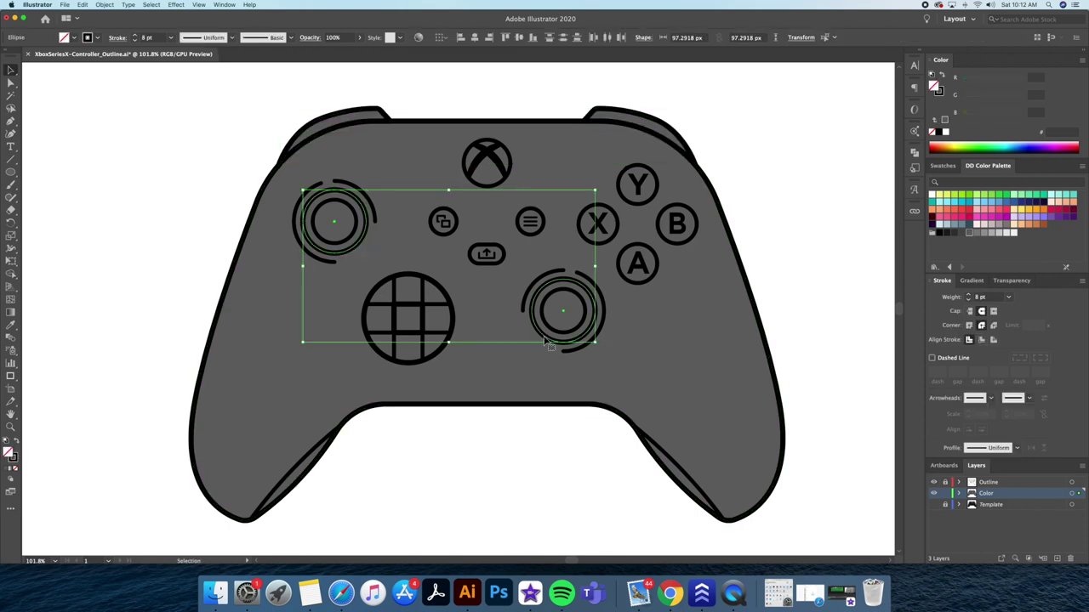
{"action": "left_click", "coordinate": [751, 144]}
- Fill the Xbox logo circle with a near-white grey and no stroke
{"action": "scroll", "coordinate": [487, 163], "scroll_direction": "up", "scroll_amount": 3}
{"action": "left_click", "coordinate": [496, 222]}
{"action": "key", "text": "shift+x"}
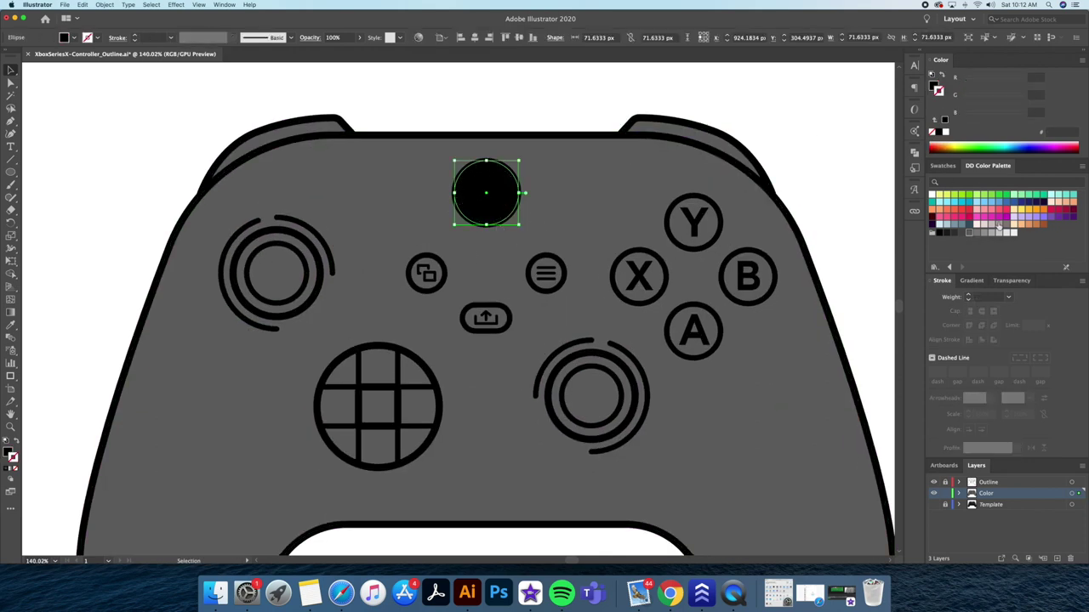
{"action": "left_click", "coordinate": [1013, 232]}
{"action": "left_click", "coordinate": [813, 183]}
- Fill the circles of the Y, X, B and A buttons with a grey one shade lighter than the controller body
{"action": "scroll", "coordinate": [584, 136], "scroll_direction": "down", "scroll_amount": 2}
{"action": "left_click", "coordinate": [648, 215]}
{"action": "left_click", "coordinate": [685, 205], "text": "shift"}
{"action": "left_click", "coordinate": [716, 214], "text": "shift"}
{"action": "left_click", "coordinate": [699, 267], "text": "shift"}
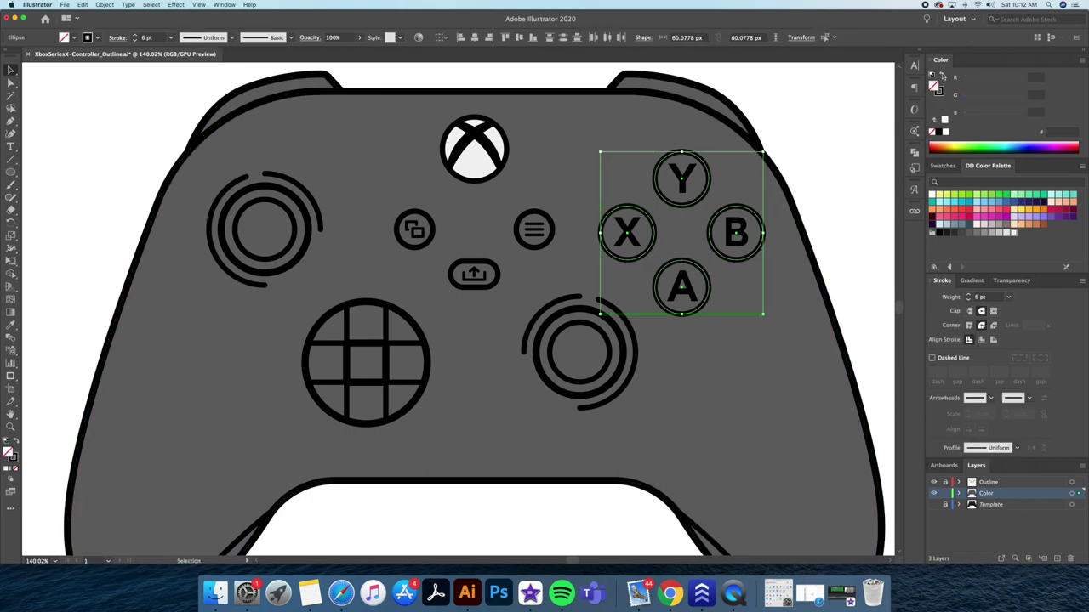
{"action": "key", "text": "shift+x"}
{"action": "left_click", "coordinate": [968, 233]}
{"action": "left_click", "coordinate": [978, 234]}
{"action": "left_click", "coordinate": [821, 183]}
- Fill the D-pad circle with the same lighter grey as the letter buttons
{"action": "scroll", "coordinate": [731, 156], "scroll_direction": "down", "scroll_amount": 2}
{"action": "left_click", "coordinate": [392, 274]}
{"action": "key", "text": "shift+x"}
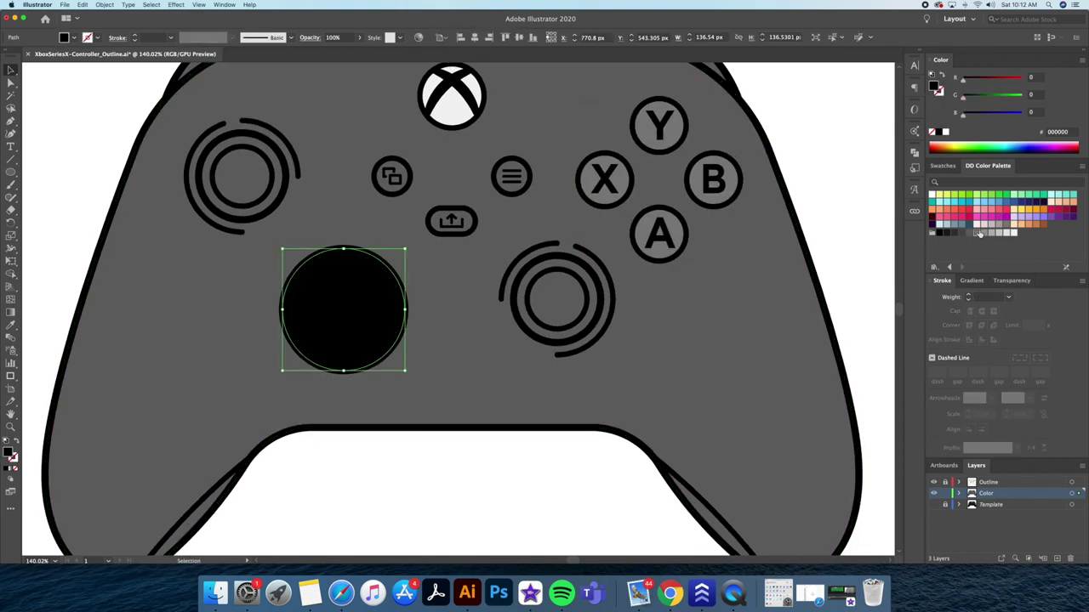
{"action": "left_click", "coordinate": [978, 233]}
{"action": "left_click", "coordinate": [830, 213]}
- Fill the three small center button shapes with the same lighter grey as the D-pad
{"action": "scroll", "coordinate": [402, 168], "scroll_direction": "up", "scroll_amount": 2}
{"action": "left_click", "coordinate": [396, 213]}
{"action": "left_click", "coordinate": [489, 272], "text": "shift"}
{"action": "left_click", "coordinate": [581, 214], "text": "shift"}
{"action": "key", "text": "shift+x"}
{"action": "left_click", "coordinate": [977, 233]}
- Unlock the Outline layer and fill the letter Y with yellow-orange
{"action": "left_click", "coordinate": [945, 482]}
{"action": "left_click", "coordinate": [621, 209]}
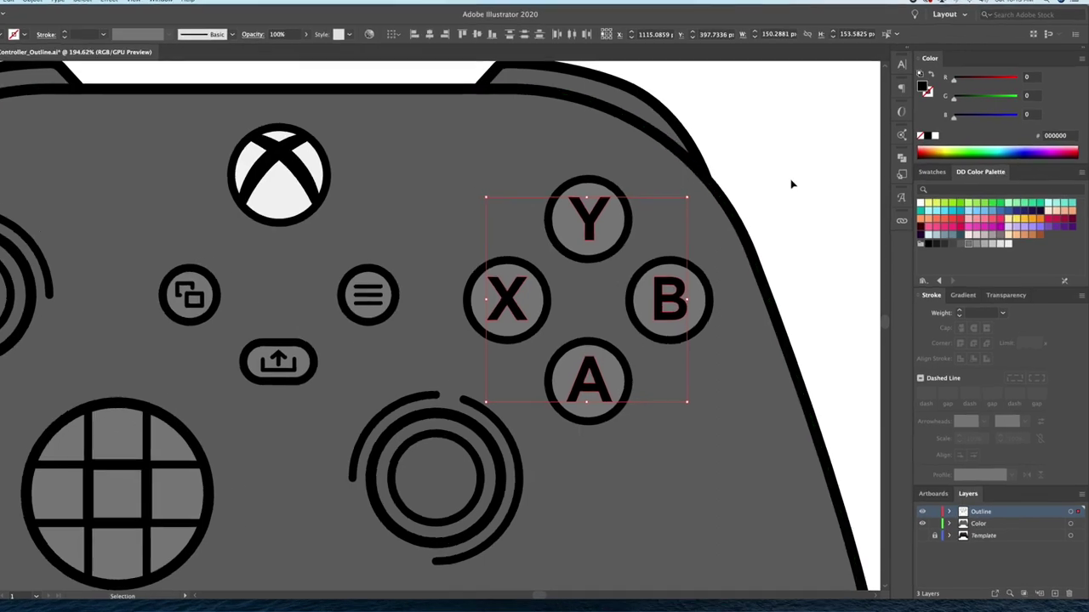
{"action": "left_click", "coordinate": [791, 183]}
{"action": "left_click", "coordinate": [590, 234]}
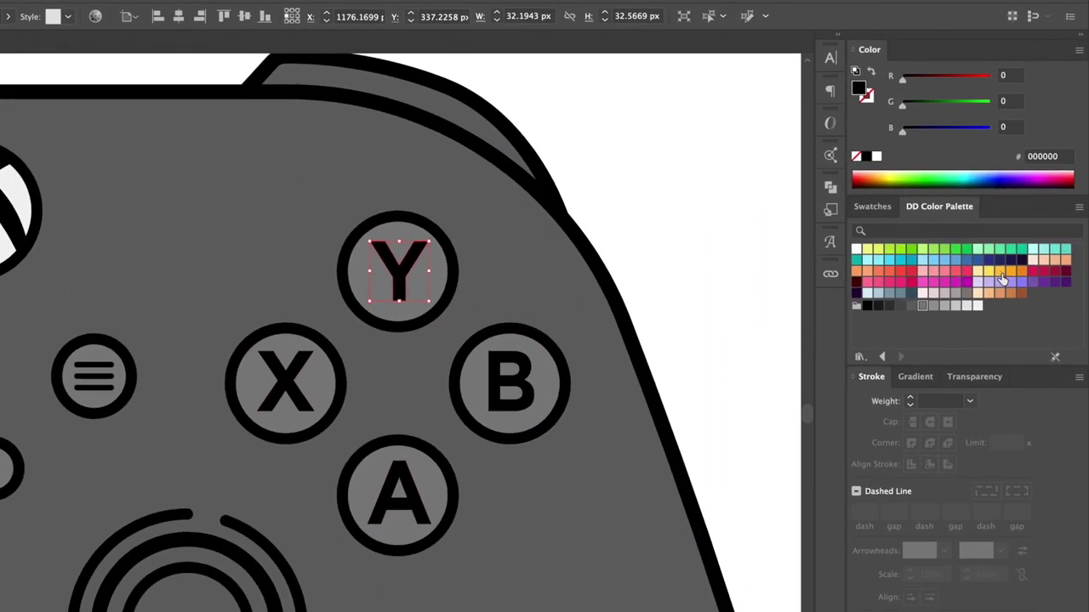
{"action": "left_click", "coordinate": [1024, 219]}
{"action": "left_click", "coordinate": [829, 255]}
- Fill the letter B with crimson red E22758
{"action": "left_click", "coordinate": [520, 390]}
{"action": "left_click", "coordinate": [966, 271]}
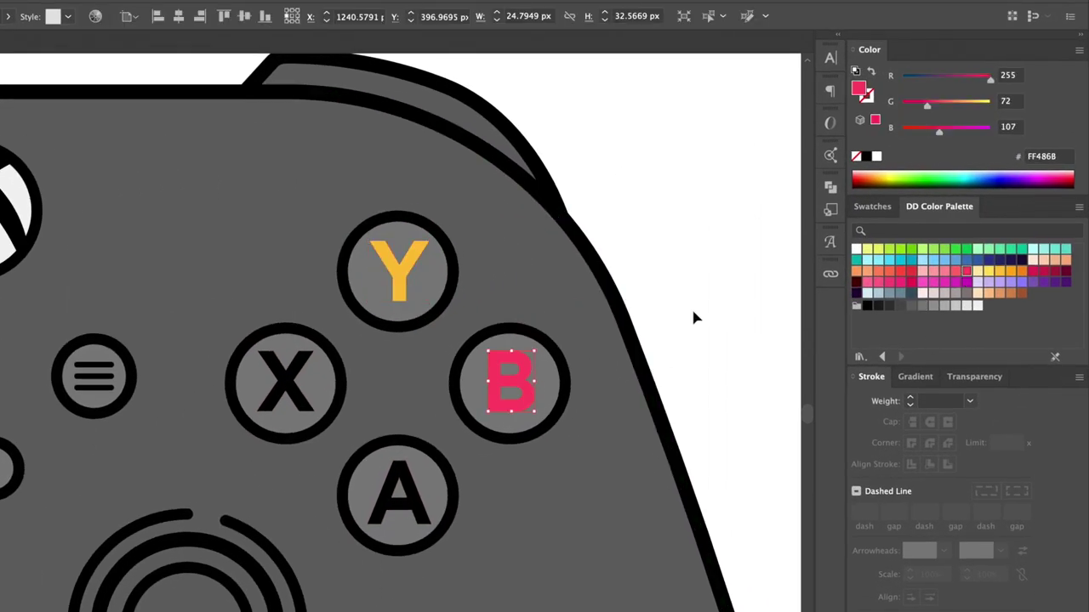
{"action": "left_click", "coordinate": [1029, 272]}
{"action": "left_click", "coordinate": [706, 263]}
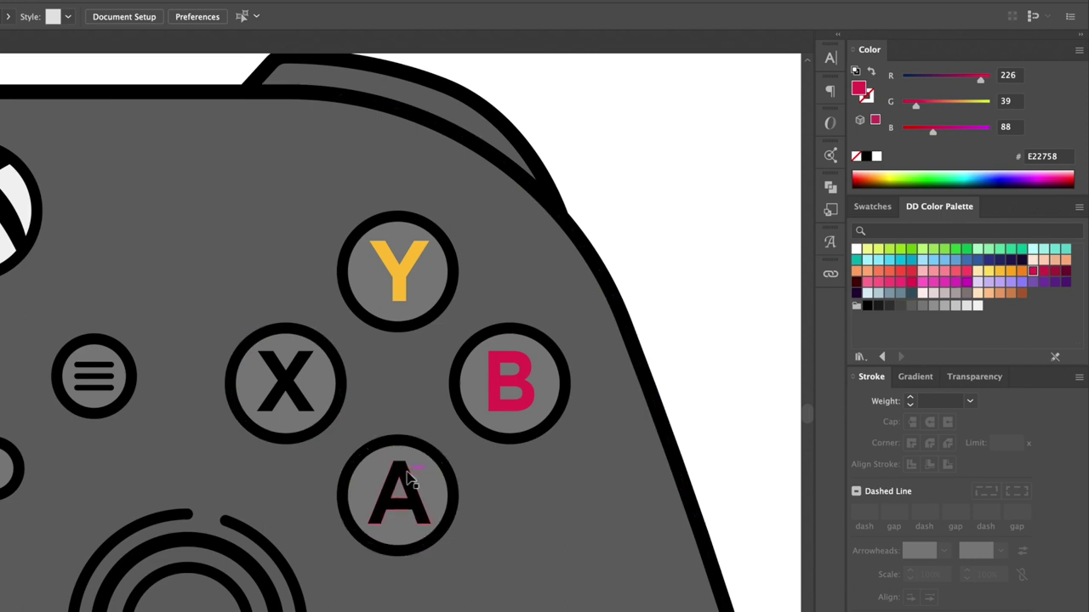
- Fill the letter A with bright green and the letter X with blue 00A7CE
{"action": "left_click", "coordinate": [404, 485]}
{"action": "left_click", "coordinate": [909, 256]}
{"action": "left_click", "coordinate": [303, 376]}
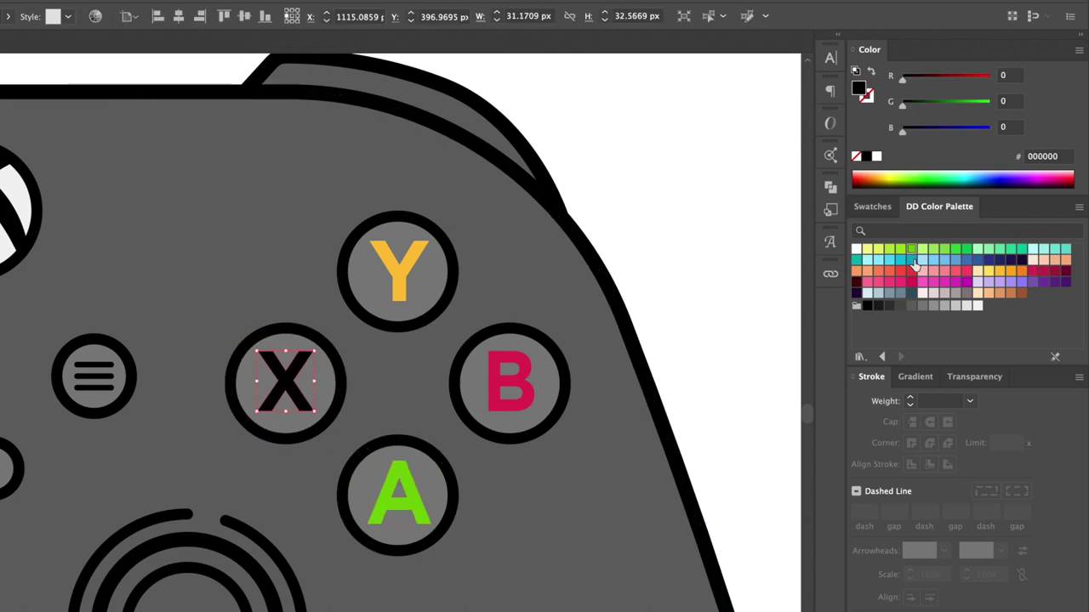
{"action": "left_click", "coordinate": [912, 259]}
{"action": "left_click", "coordinate": [680, 214]}
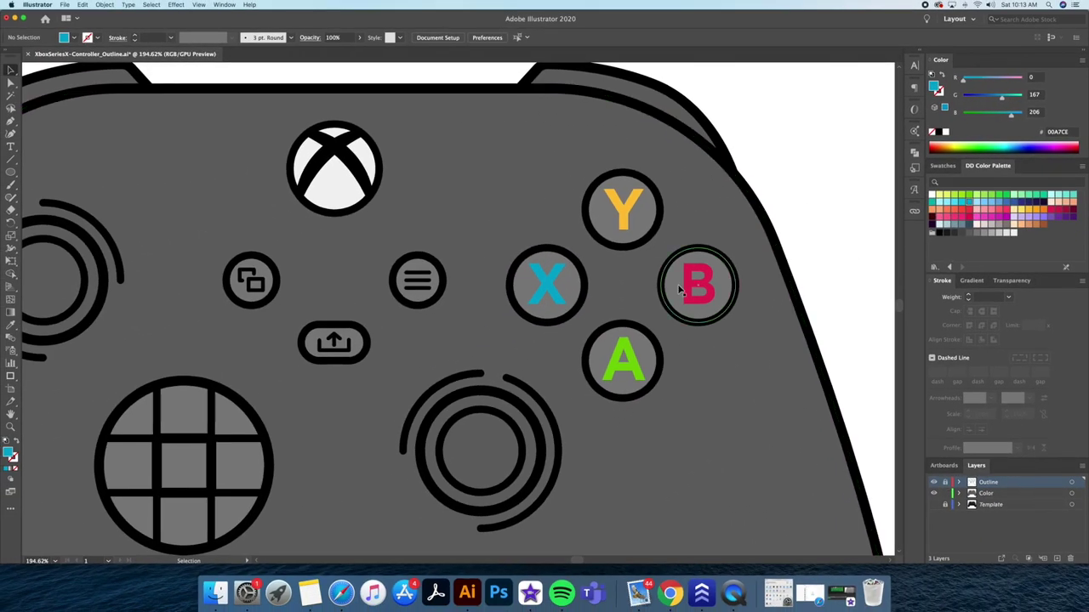
- Select the icon lines inside the three small center buttons and set their stroke color to light grey 999999
{"action": "scroll", "coordinate": [679, 289], "scroll_direction": "down", "scroll_amount": 5}
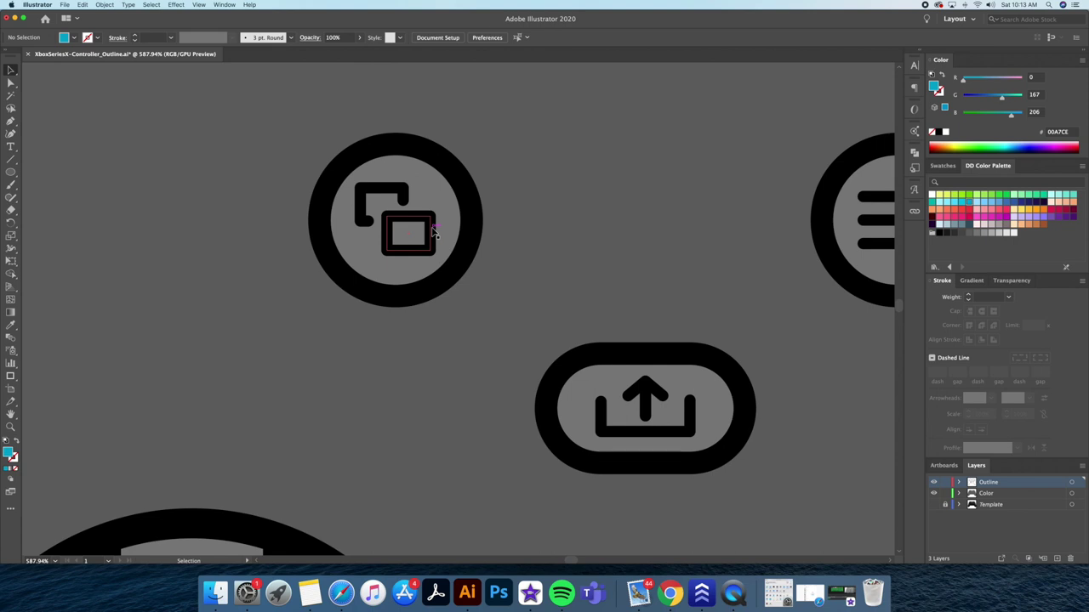
{"action": "left_click", "coordinate": [431, 230]}
{"action": "left_click", "coordinate": [403, 194], "text": "shift"}
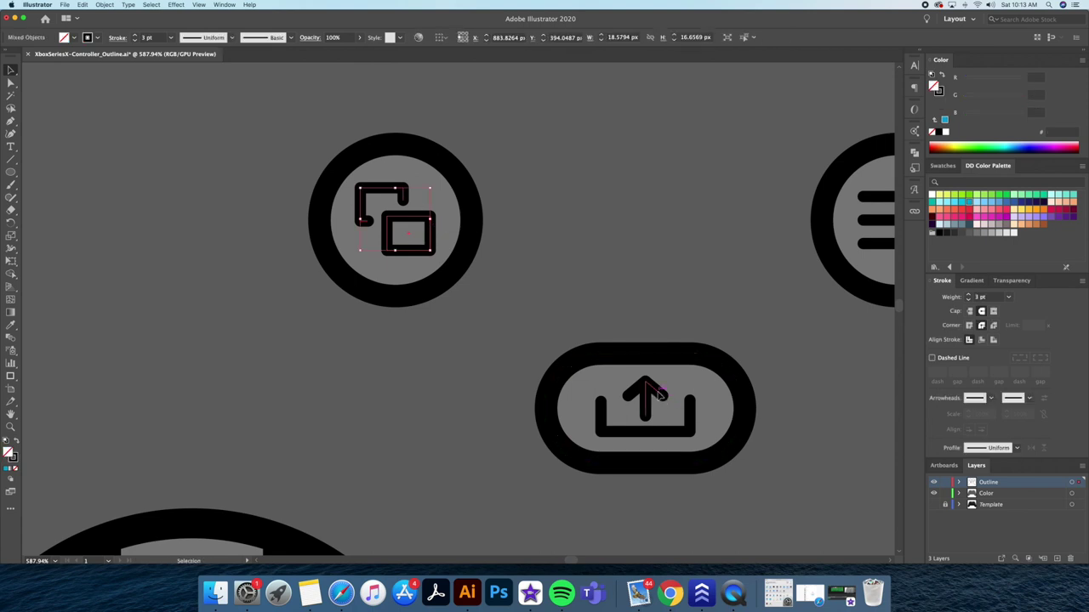
{"action": "left_click", "coordinate": [640, 395], "text": "shift"}
{"action": "left_click", "coordinate": [610, 434], "text": "shift"}
{"action": "scroll", "coordinate": [786, 217], "scroll_direction": "right", "scroll_amount": 3}
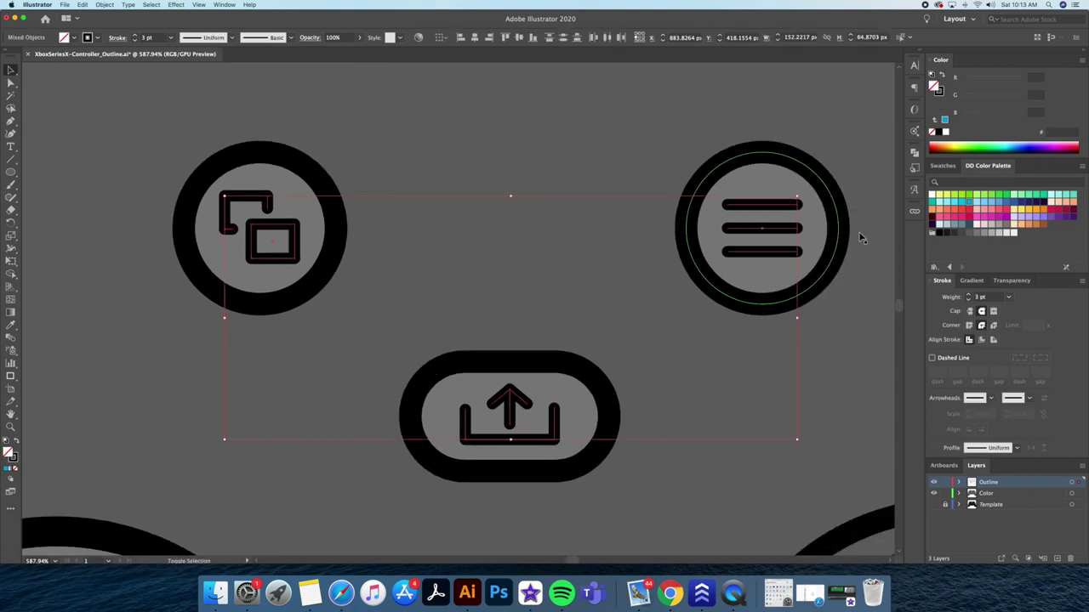
{"action": "left_click", "coordinate": [984, 234]}
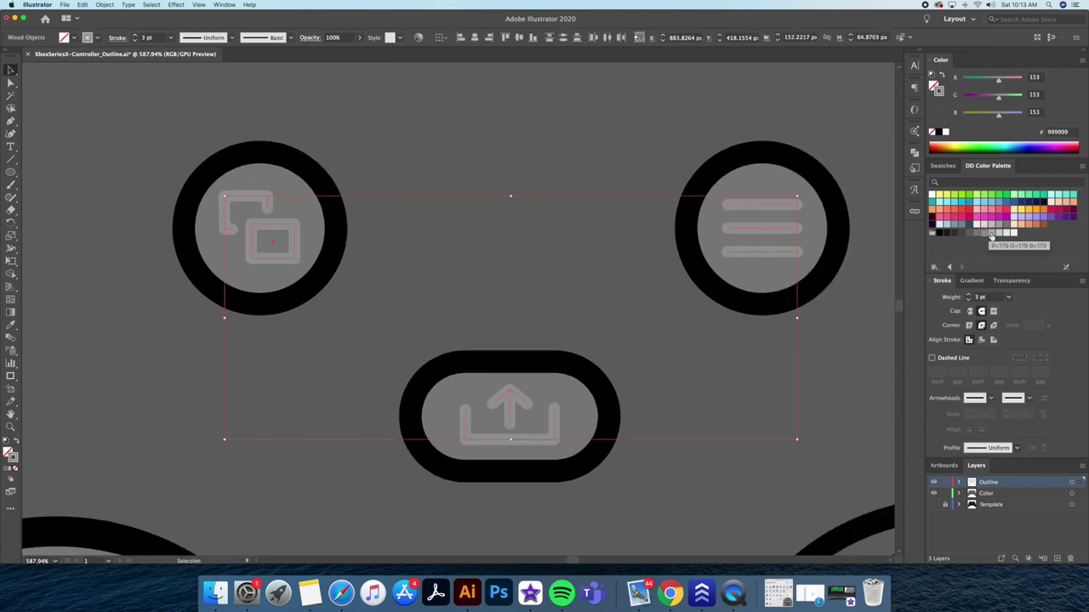
{"action": "left_click", "coordinate": [581, 155]}
{"action": "key", "text": "super+shift+a"}
{"action": "key", "text": "super+0"}
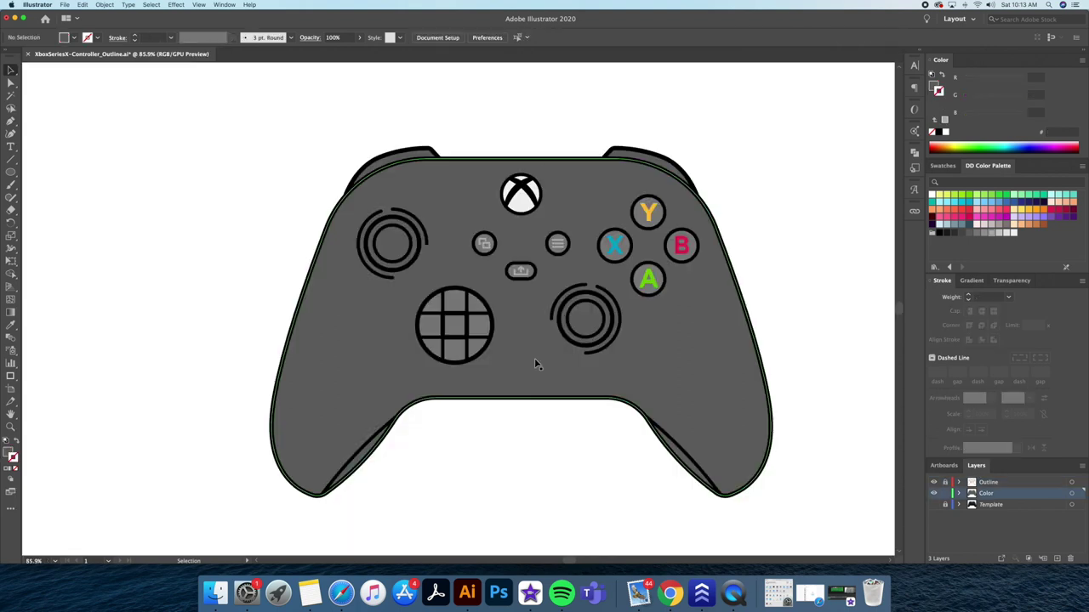
- Copy the grey controller body on the Color layer and paste two copies in place
{"action": "left_click", "coordinate": [534, 358]}
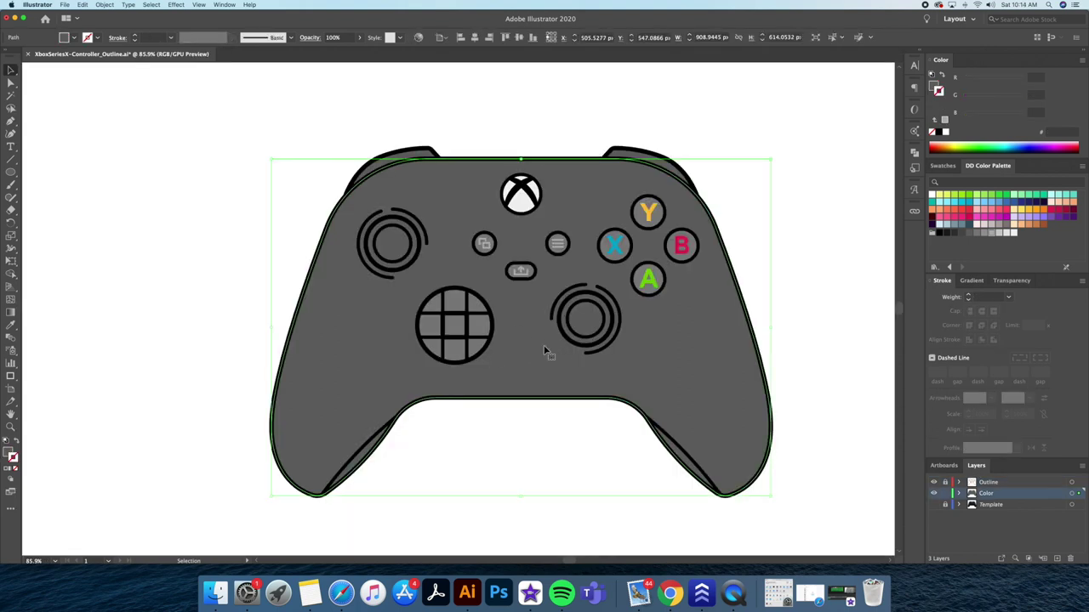
{"action": "key", "text": "a"}
{"action": "key", "text": "v"}
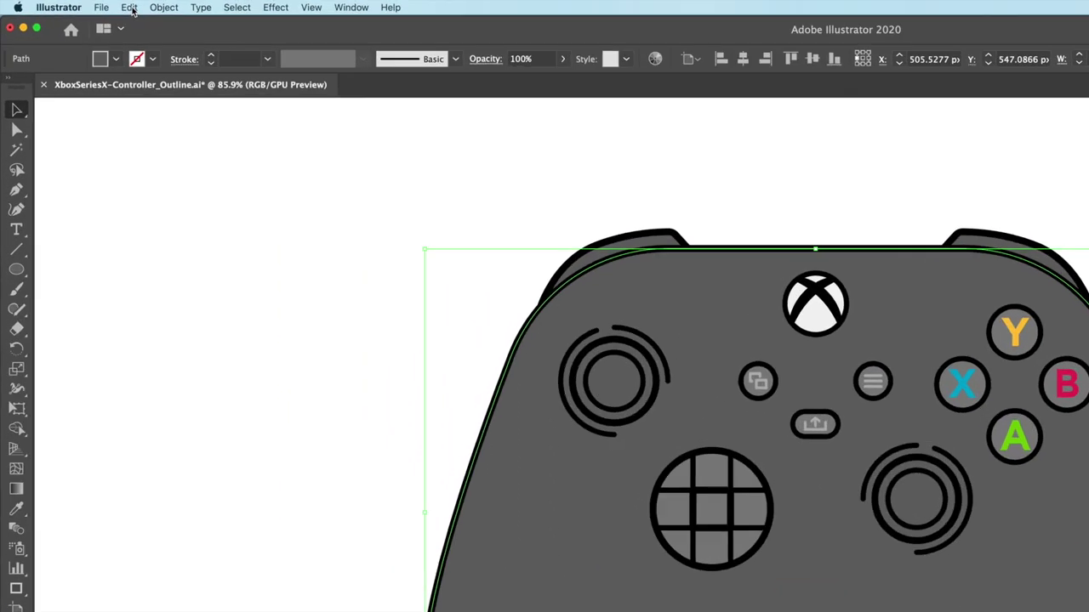
{"action": "left_click", "coordinate": [83, 5]}
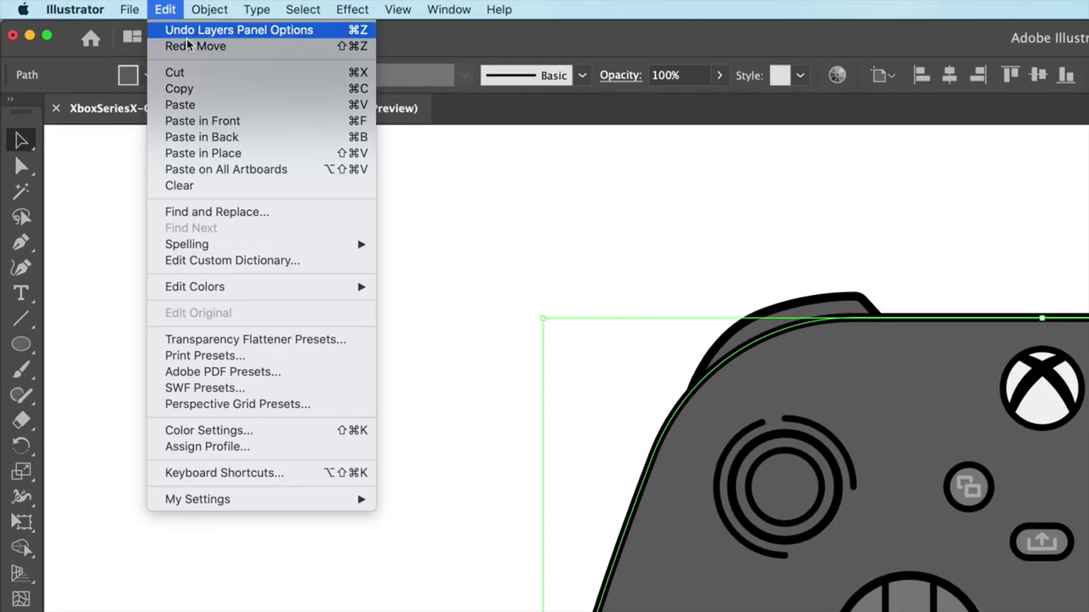
{"action": "left_click", "coordinate": [211, 90]}
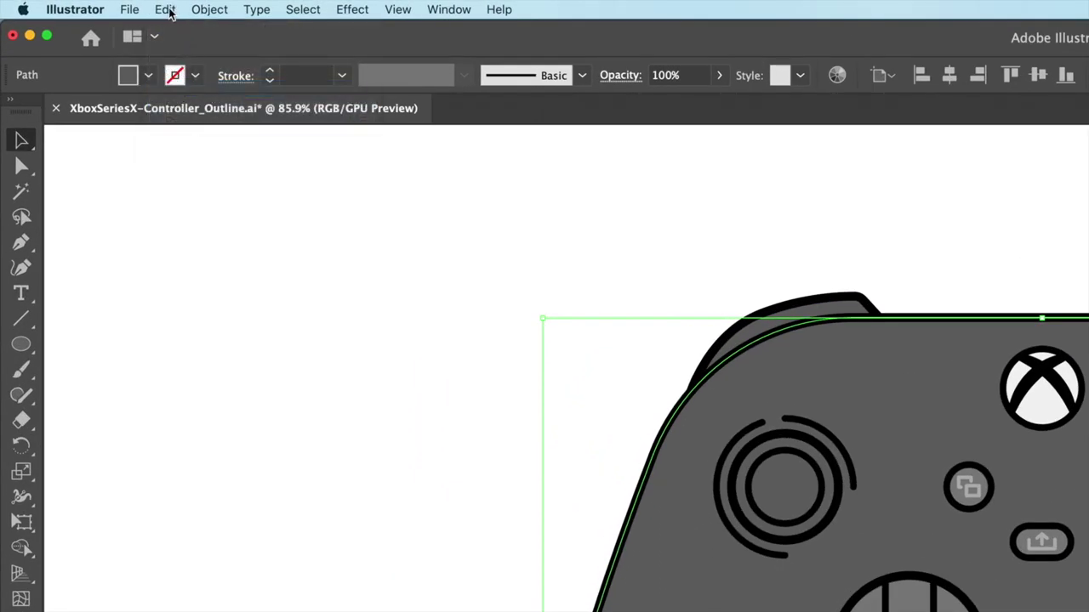
{"action": "left_click", "coordinate": [170, 12]}
{"action": "left_click", "coordinate": [245, 155]}
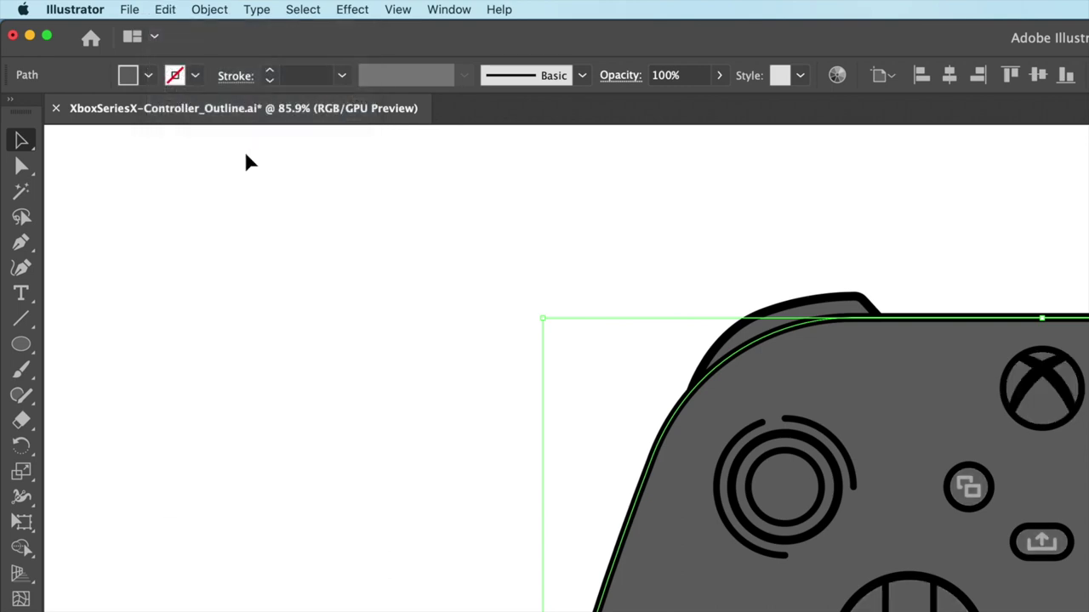
{"action": "left_click", "coordinate": [166, 9]}
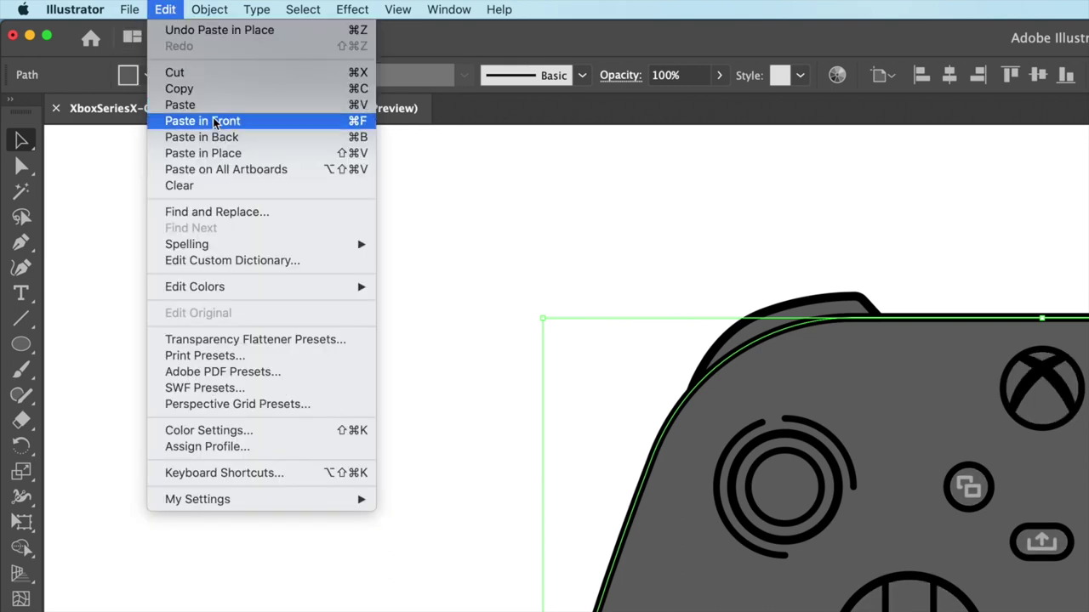
{"action": "left_click", "coordinate": [215, 157]}
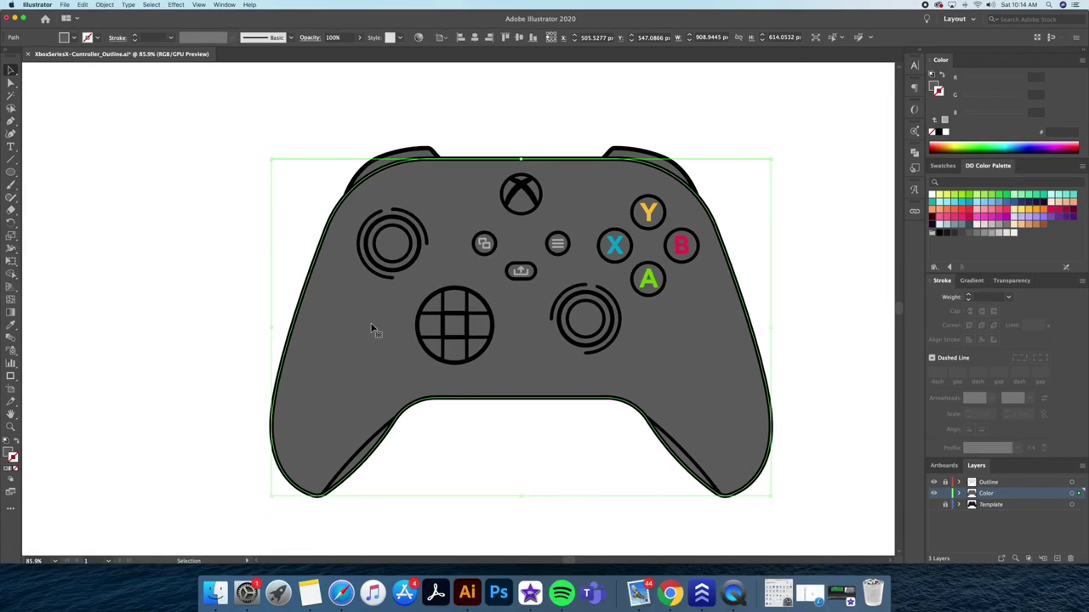
- Move the top copy of the controller body 33 px to the right
{"action": "key", "text": "shift+Right"}
{"action": "key", "text": "shift+Right"}
{"action": "key", "text": "Right"}
{"action": "key", "text": "Right"}
{"action": "key", "text": "Right"}
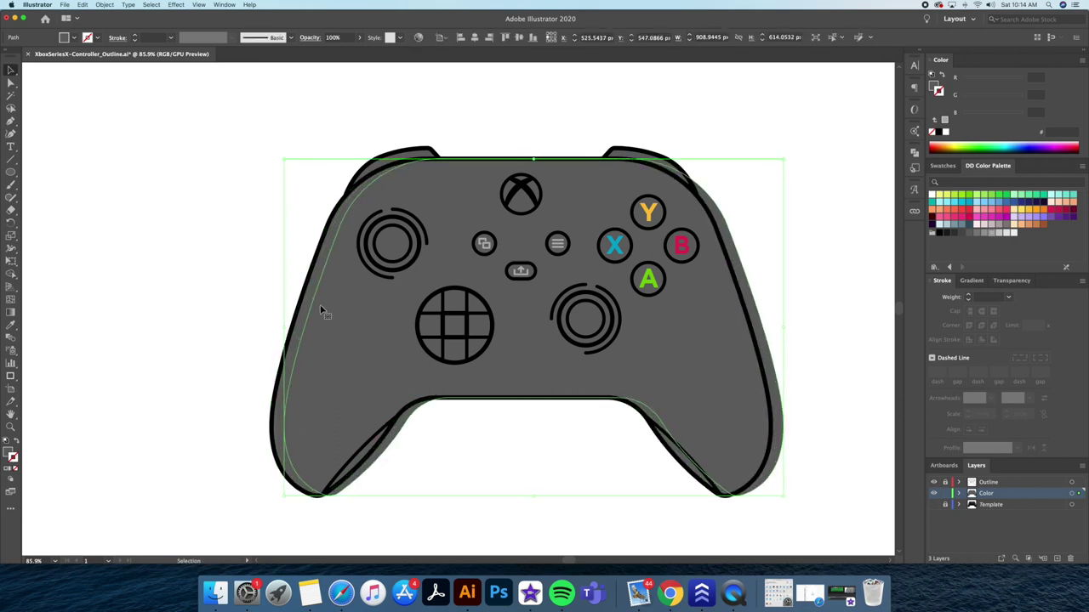
{"action": "key", "text": "shift+Right"}
- Select both body copies and remove all but the sliver along the controller's left edge with the Shape Builder
{"action": "left_click", "coordinate": [302, 320], "text": "shift"}
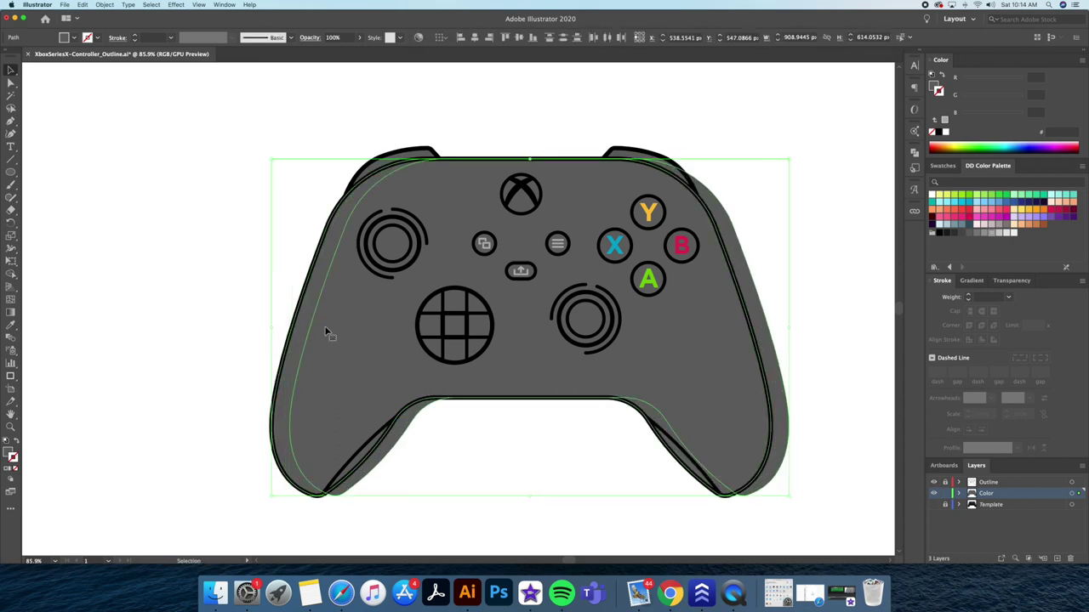
{"action": "key", "text": "shift+m"}
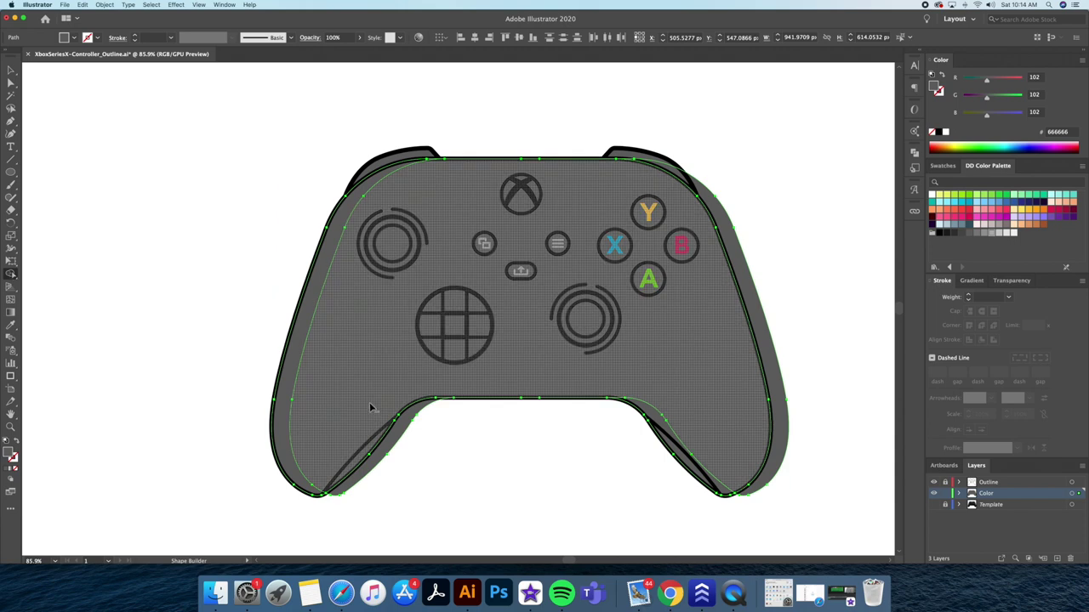
{"action": "mouse_move", "coordinate": [723, 489]}
{"action": "left_mouse_down"}
{"action": "mouse_move", "coordinate": [754, 401]}
{"action": "mouse_move", "coordinate": [744, 412]}
{"action": "left_mouse_up"}
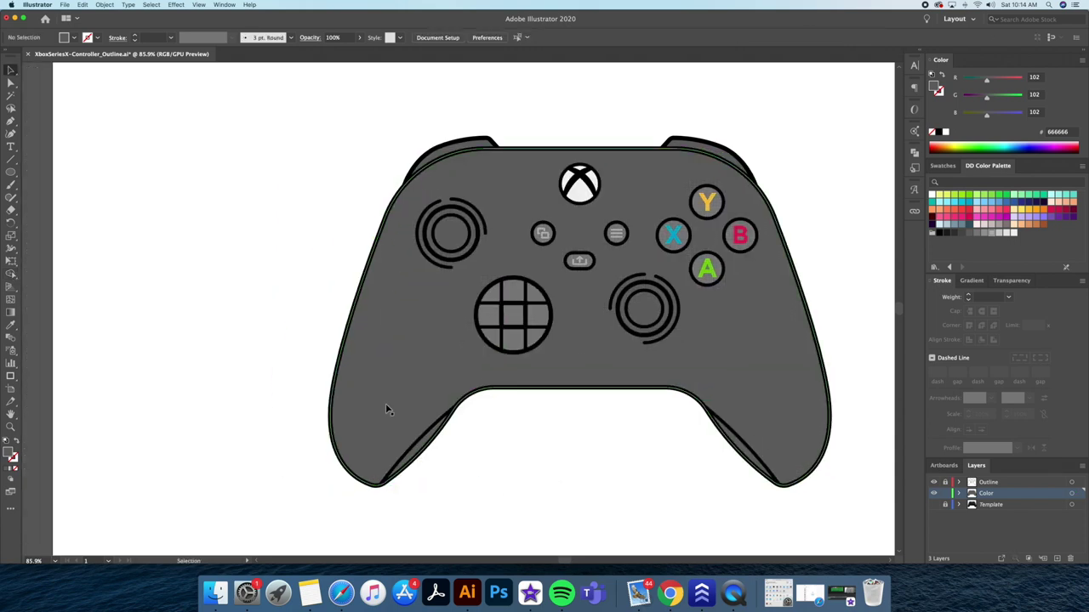
- Fill the sliver along the controller's left edge with white FFFFFF
{"action": "left_click", "coordinate": [358, 334]}
{"action": "left_click", "coordinate": [946, 132]}
{"action": "key", "text": "super+shift+a"}
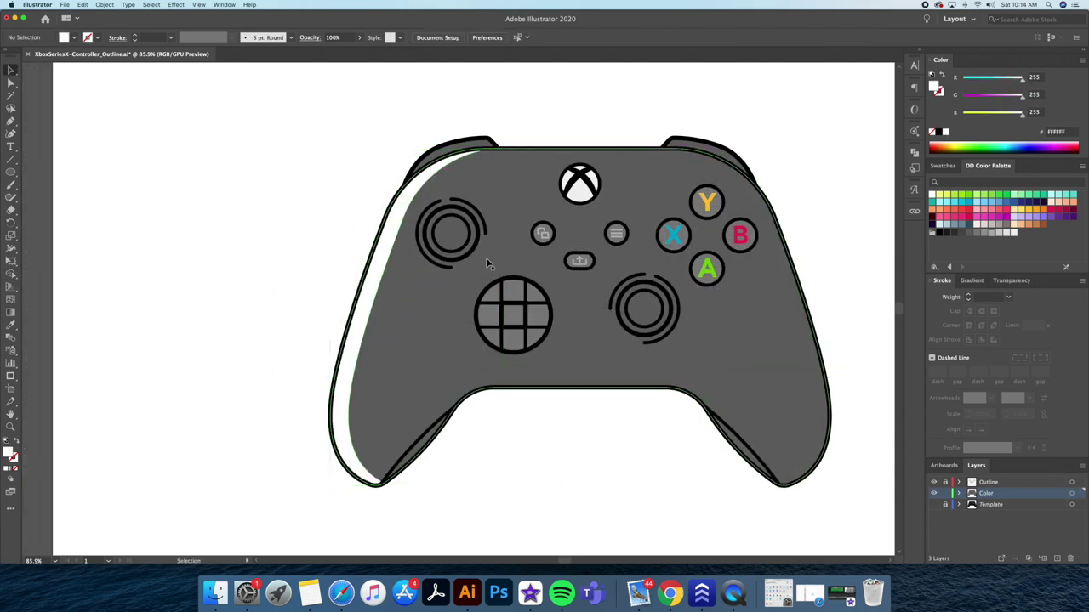
- Set the opacity of the white left-edge highlight to 20%
{"action": "left_click", "coordinate": [416, 184]}
{"action": "left_click", "coordinate": [1010, 281]}
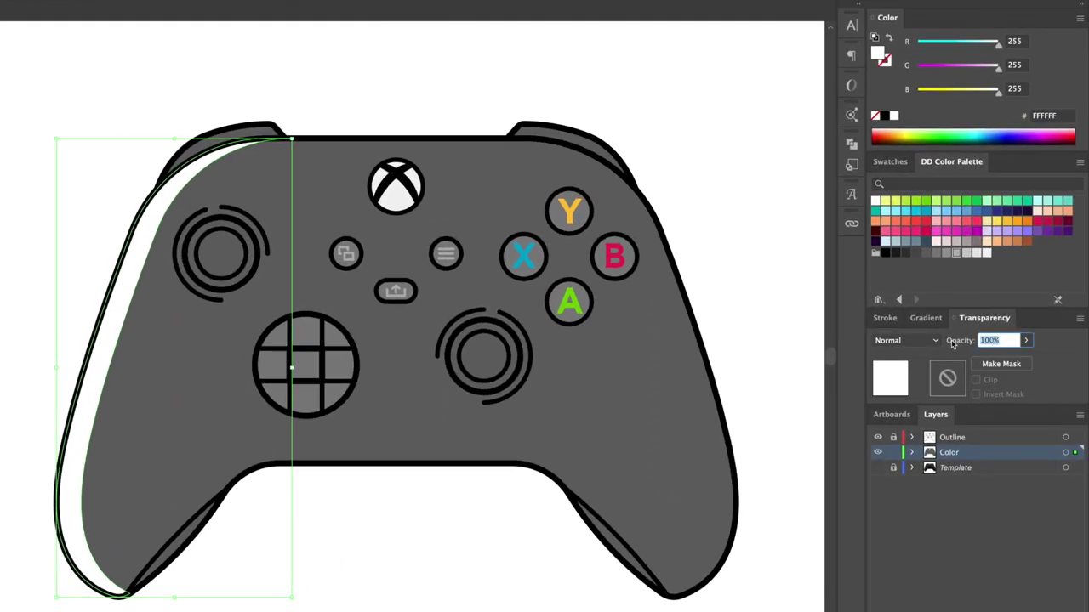
{"action": "type", "text": "10"}
{"action": "key", "text": "Return"}
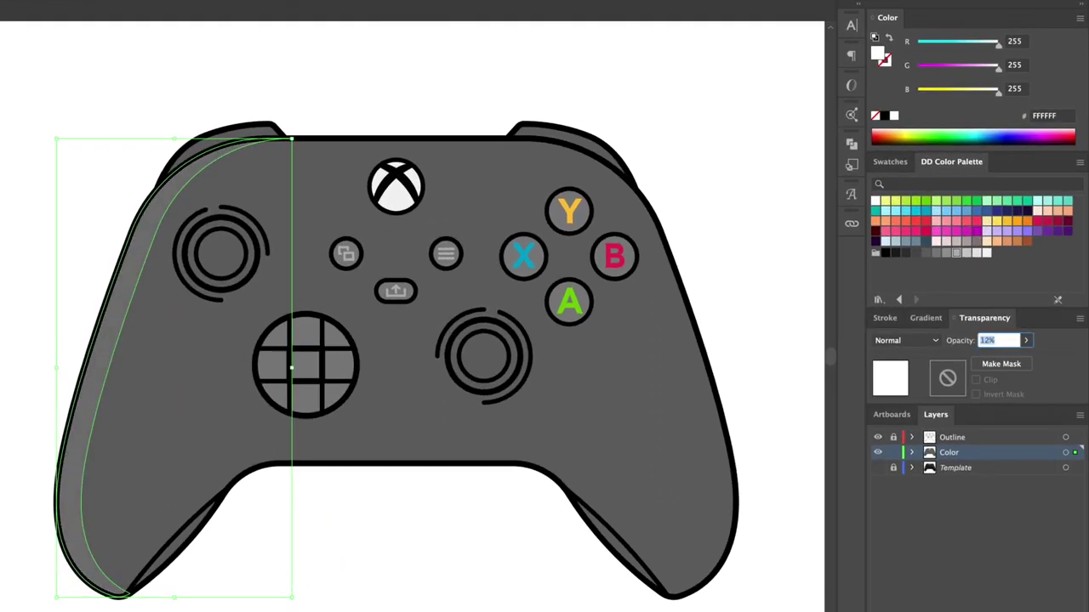
{"action": "key", "text": "Up"}
{"action": "key", "text": "Up"}
{"action": "key", "text": "Up"}
{"action": "key", "text": "super+shift+a"}
- Select both bumpers and set their fill to darker grey 4D4D4D
{"action": "key", "text": "z"}
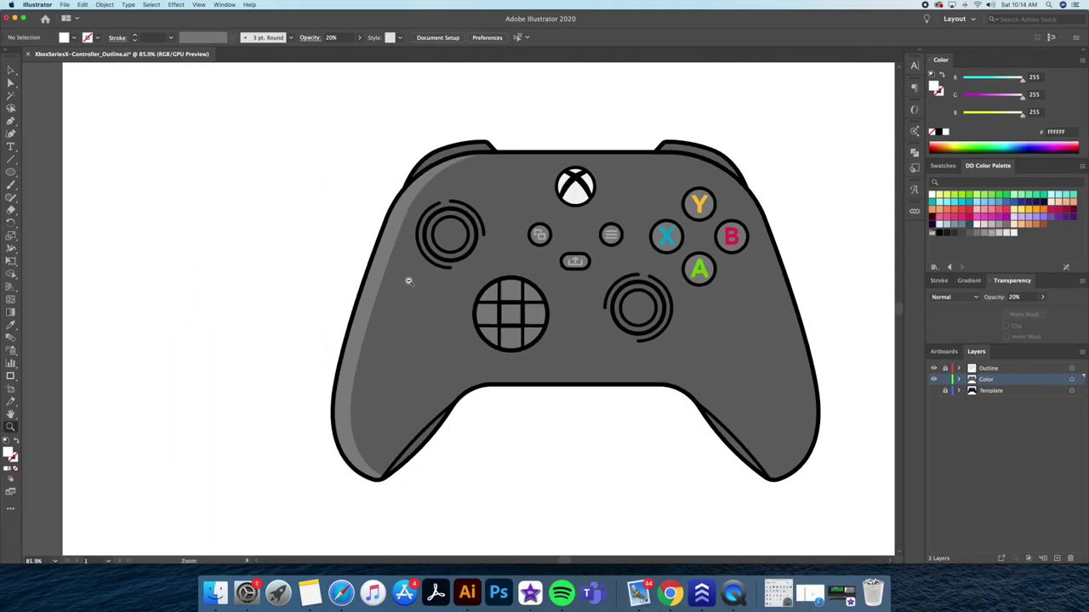
{"action": "left_click_drag", "start_coordinate": [155, 316], "coordinate": [63, 303]}
{"action": "left_click_drag", "start_coordinate": [172, 144], "coordinate": [255, 167]}
{"action": "left_click_drag", "start_coordinate": [480, 171], "coordinate": [400, 172]}
{"action": "key", "text": "v"}
{"action": "left_click", "coordinate": [145, 170]}
{"action": "left_click", "coordinate": [619, 169], "text": "shift"}
{"action": "left_click", "coordinate": [962, 233]}
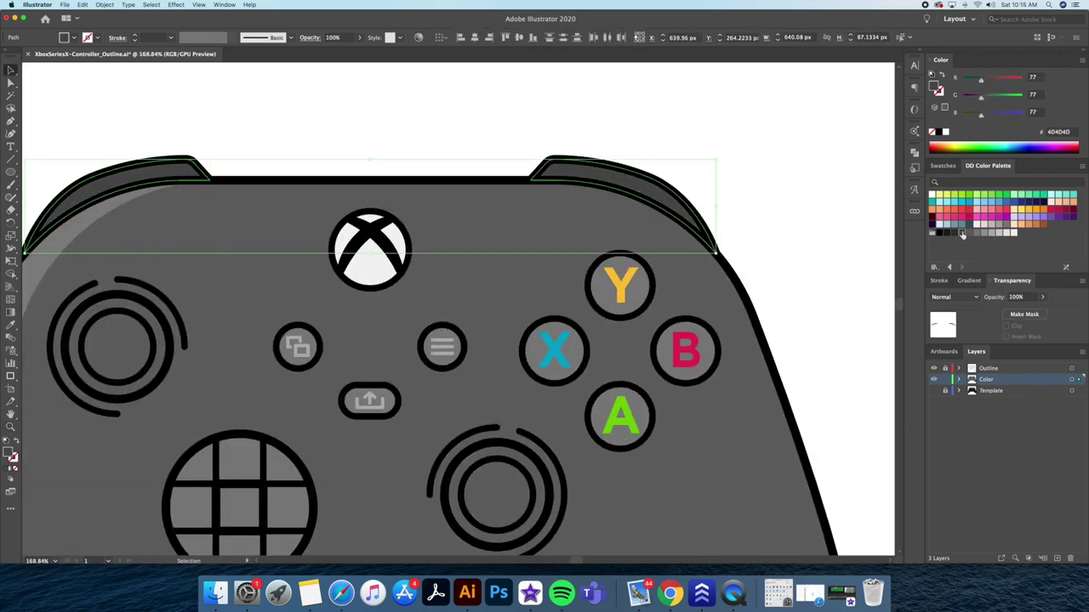
- Isolate the left bumper, paste two copies in front and nudge the top copy downward
{"action": "key", "text": "super+shift+a"}
{"action": "left_click_drag", "start_coordinate": [315, 171], "coordinate": [442, 175]}
{"action": "left_click", "coordinate": [456, 178]}
{"action": "double_click", "coordinate": [457, 178]}
{"action": "left_click", "coordinate": [83, 5]}
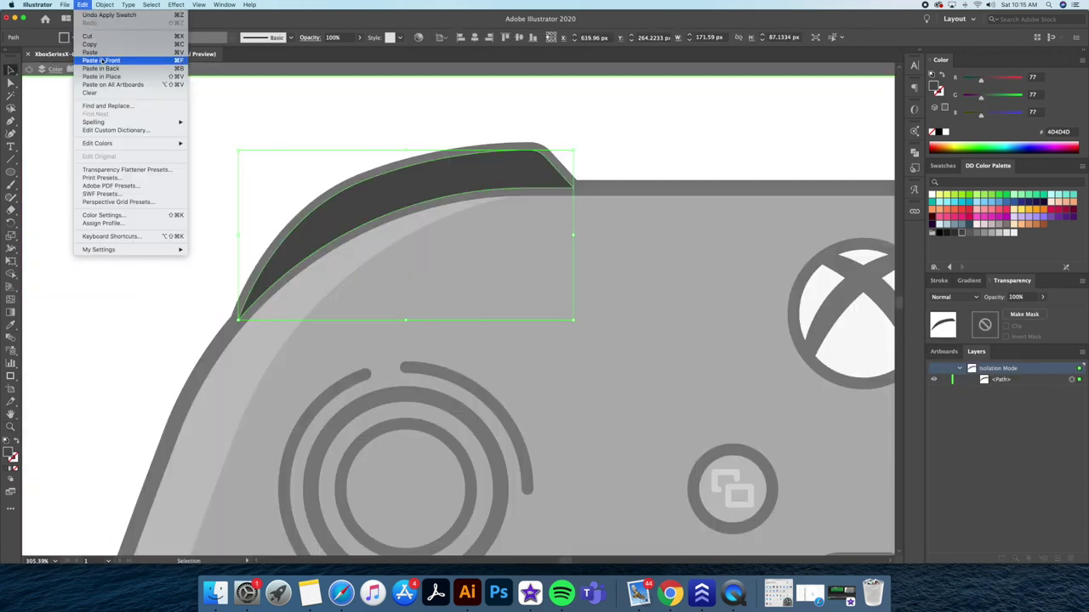
{"action": "key", "text": "shift+Down"}
{"action": "key", "text": "Up"}
{"action": "key", "text": "Up"}
{"action": "key", "text": "Up"}
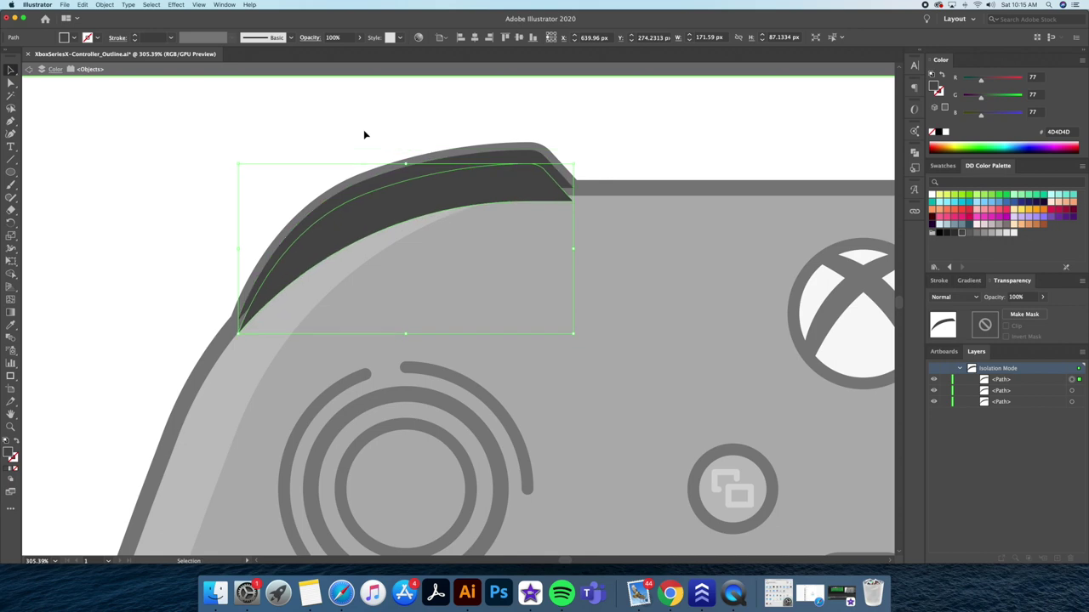
{"action": "key", "text": "Down"}
- Trim the bumper copies with the Shape Builder to a sliver along the upper edge and make it white FFFFFF at 20% opacity
{"action": "left_click", "coordinate": [364, 188], "text": "shift"}
{"action": "left_click", "coordinate": [11, 274]}
{"action": "left_click_drag", "start_coordinate": [425, 209], "coordinate": [443, 189]}
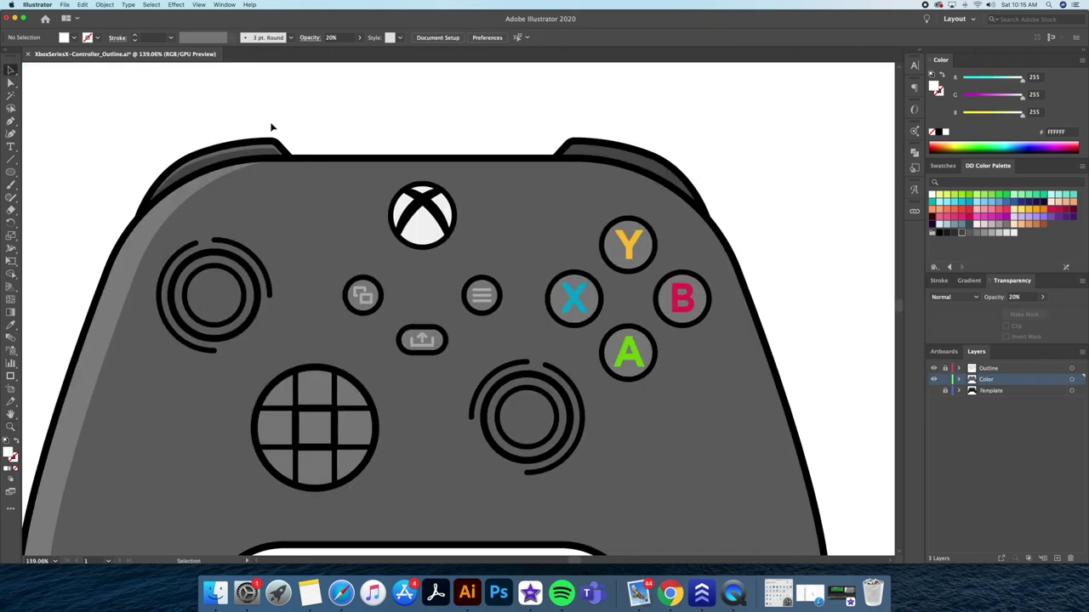
- Duplicate the left bumper's highlight, reflect the copy across the vertical axis and place it on the right bumper
{"action": "left_click", "coordinate": [267, 153]}
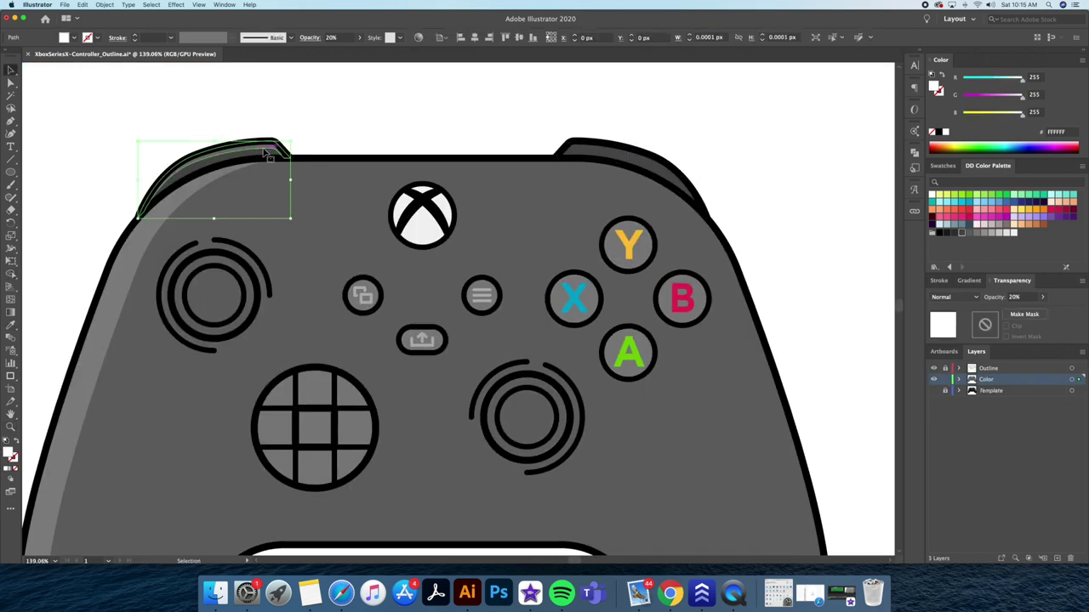
{"action": "left_click_drag", "start_coordinate": [282, 149], "coordinate": [515, 150]}
{"action": "right_click", "coordinate": [502, 148]}
{"action": "mouse_move", "coordinate": [534, 289]}
{"action": "left_click", "coordinate": [613, 320]}
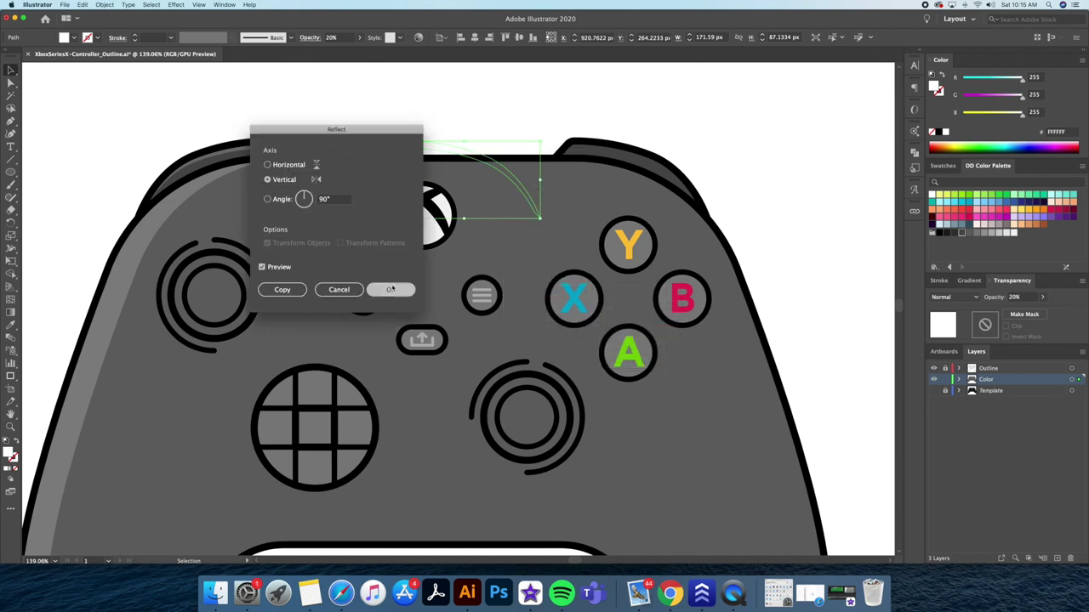
{"action": "left_click", "coordinate": [390, 289]}
{"action": "left_click_drag", "start_coordinate": [435, 156], "coordinate": [553, 187]}
{"action": "left_click", "coordinate": [722, 122]}
- Isolate the controller body and draw a closed Pen shape over its right part, with an edge curving from upper right to bottom centre
{"action": "key", "text": "z"}
{"action": "left_click_drag", "start_coordinate": [548, 190], "coordinate": [506, 179]}
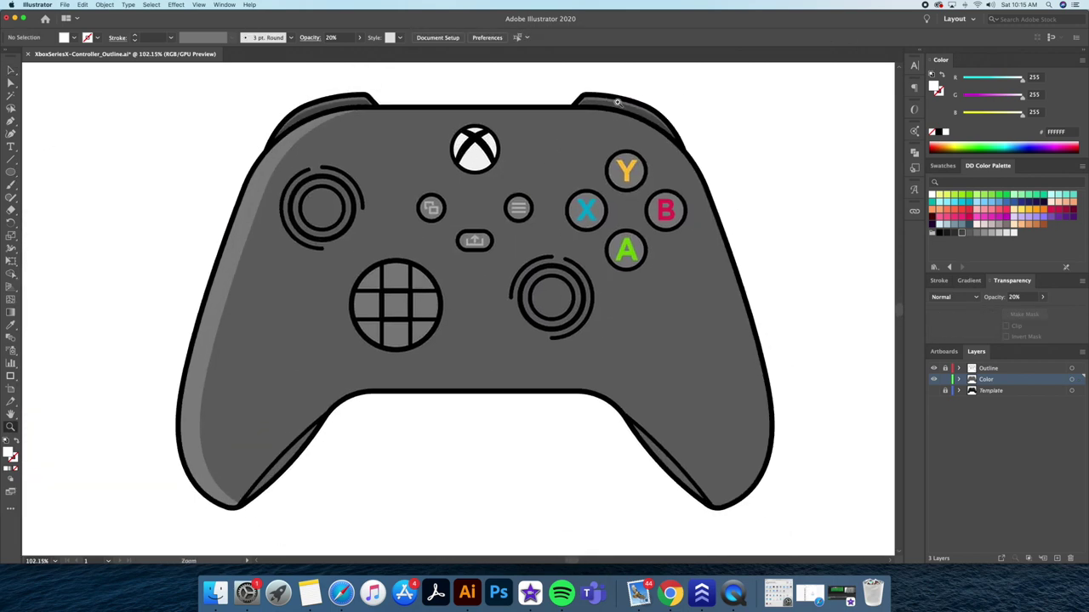
{"action": "left_click_drag", "start_coordinate": [530, 292], "coordinate": [468, 288]}
{"action": "key", "text": "v"}
{"action": "double_click", "coordinate": [492, 285]}
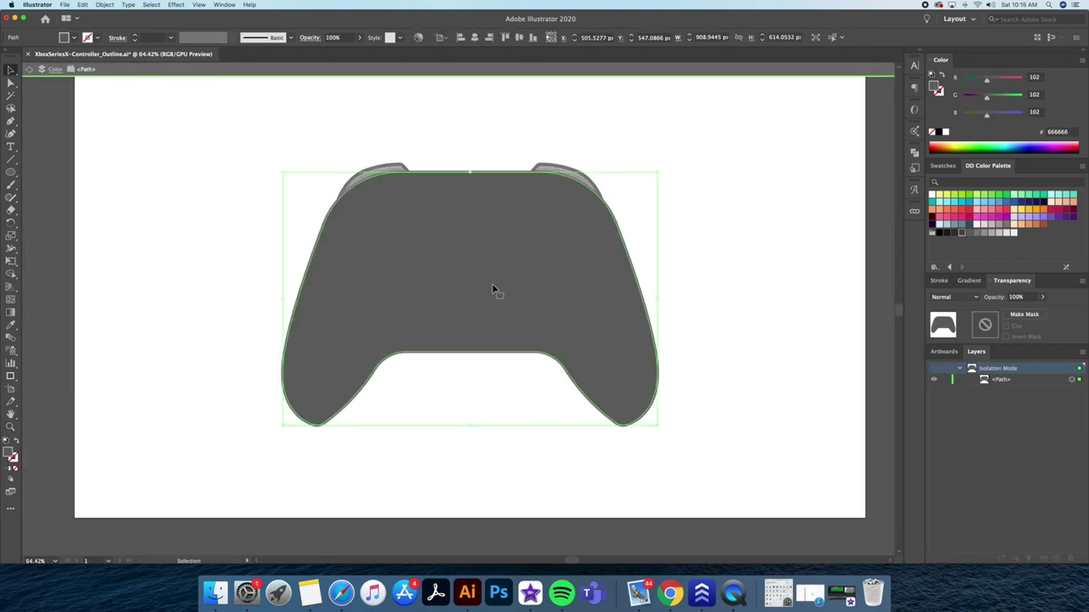
{"action": "left_click", "coordinate": [523, 137]}
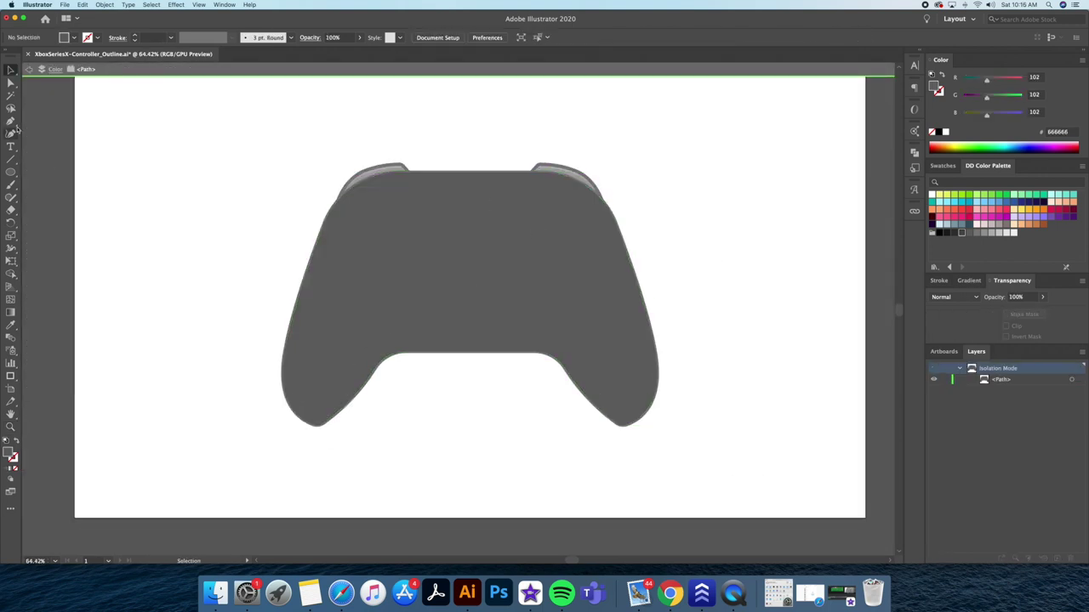
{"action": "left_click", "coordinate": [572, 149]}
{"action": "left_click_drag", "start_coordinate": [427, 370], "coordinate": [280, 427]}
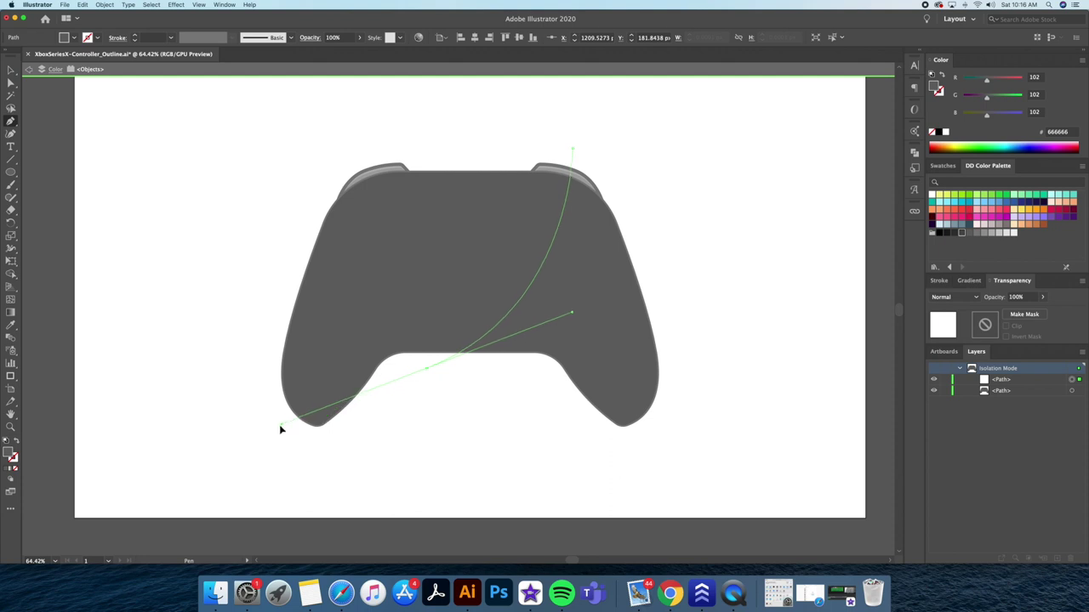
{"action": "left_click", "coordinate": [427, 369]}
{"action": "left_click", "coordinate": [499, 476]}
{"action": "left_click", "coordinate": [721, 443]}
{"action": "left_click", "coordinate": [713, 177]}
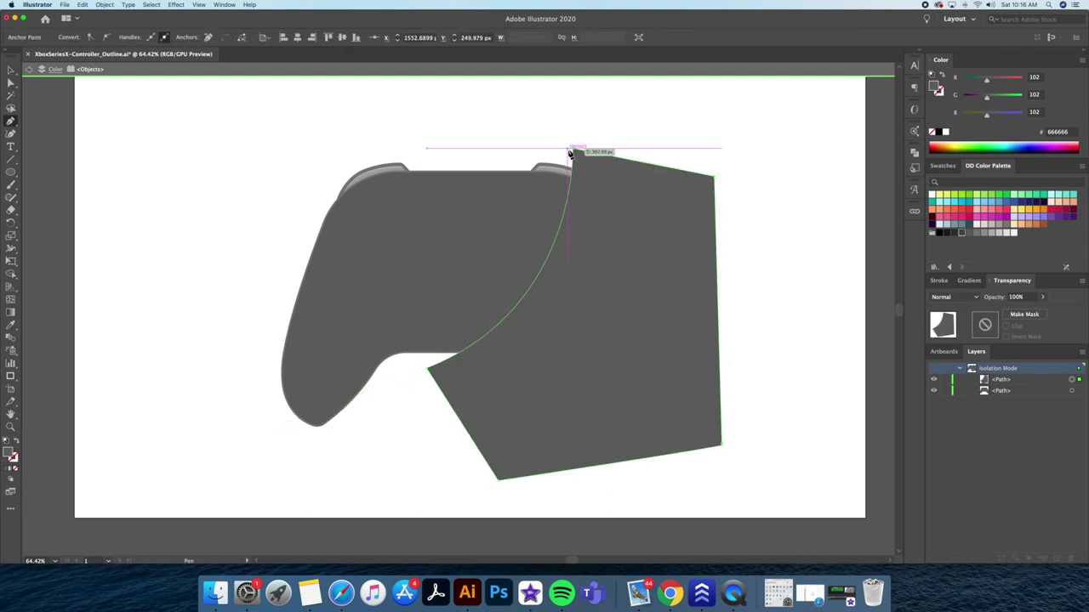
- Cut the body with the Pen shape using the Shape Builder, removing the area outside the controller, and leave isolation mode
{"action": "key", "text": "v"}
{"action": "left_click", "coordinate": [526, 217], "text": "shift"}
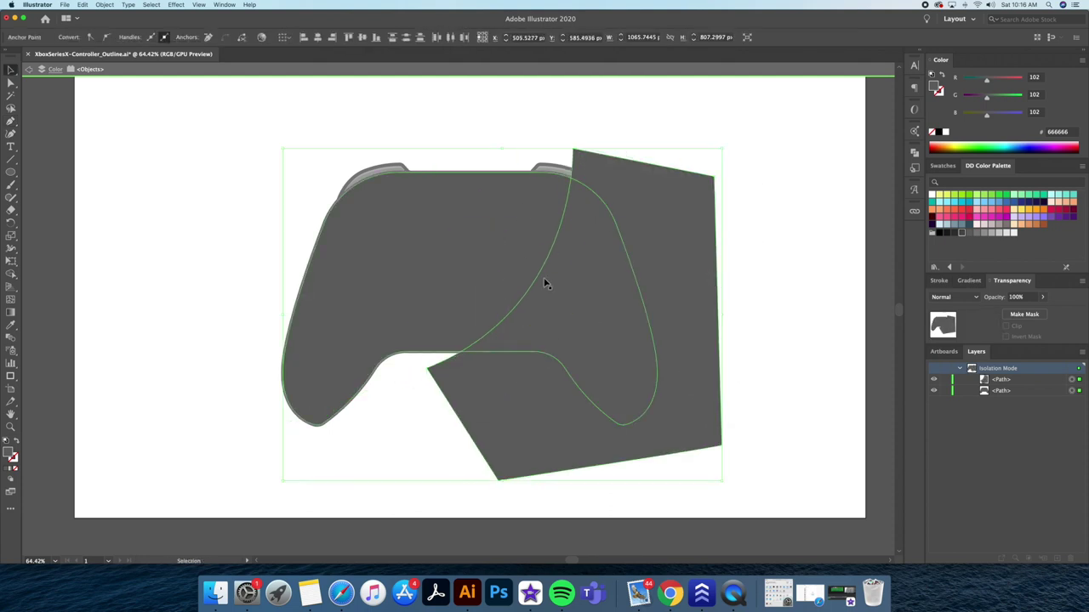
{"action": "left_click", "coordinate": [12, 273]}
{"action": "left_click", "coordinate": [556, 411], "text": "alt"}
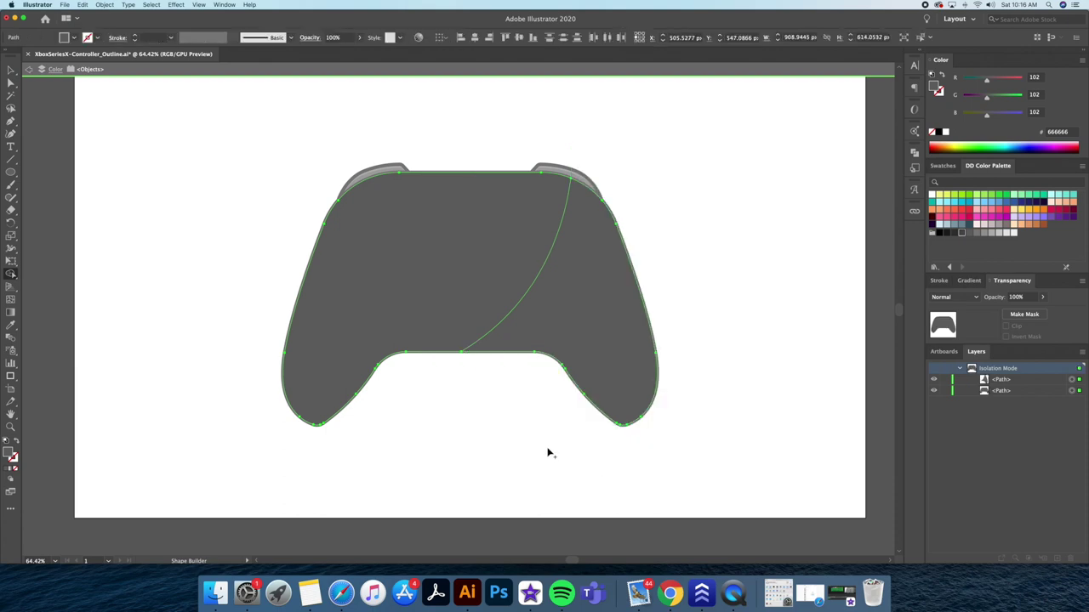
{"action": "key", "text": "v"}
{"action": "left_click", "coordinate": [550, 451]}
{"action": "left_click_drag", "start_coordinate": [574, 357], "coordinate": [679, 357]}
{"action": "key", "text": "super+z"}
{"action": "key", "text": "Escape"}
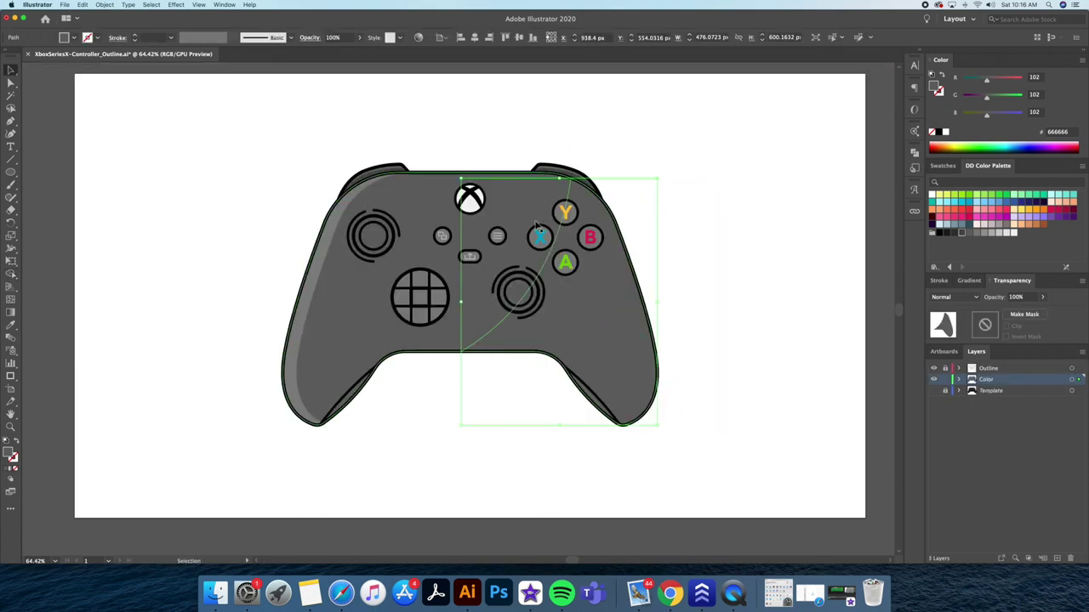
- Fill the body's right-hand section with black 000000 and set its opacity to 20%
{"action": "left_click", "coordinate": [932, 133]}
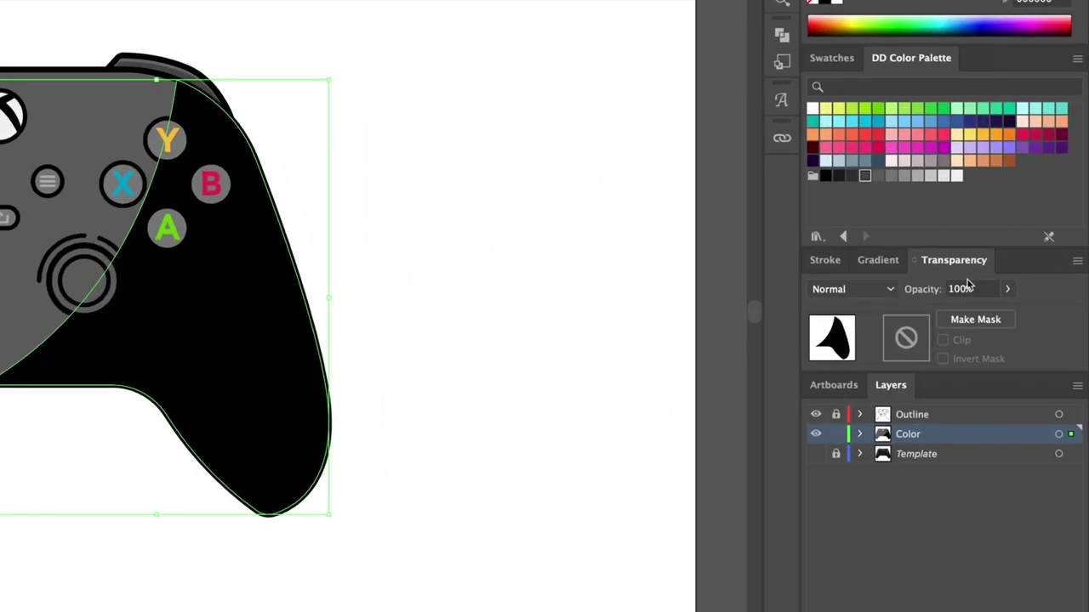
{"action": "type", "text": "20"}
{"action": "key", "text": "Return"}
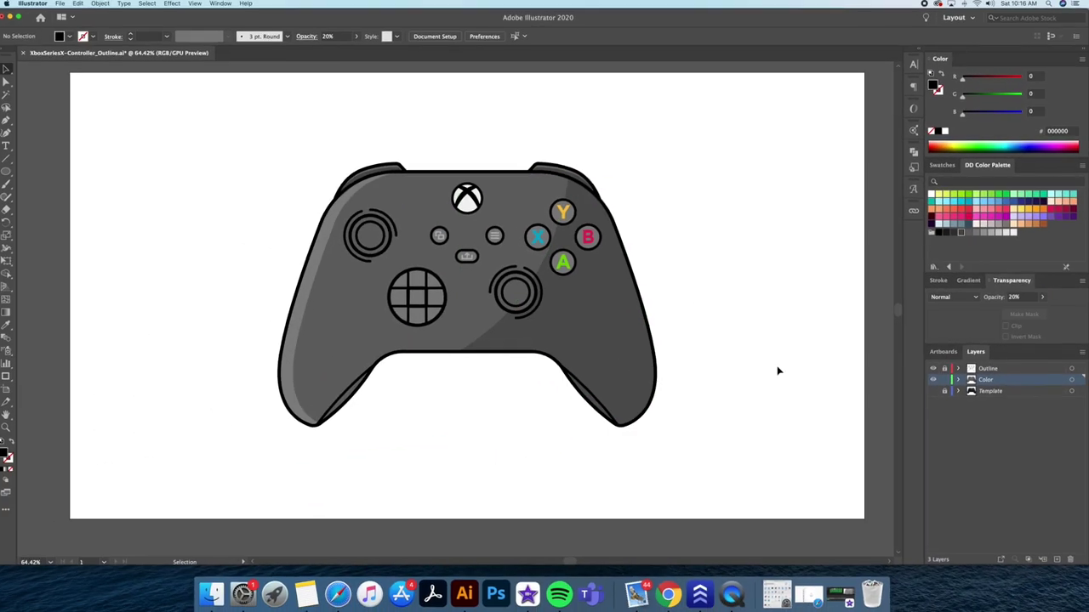
{"action": "left_click", "coordinate": [752, 423]}
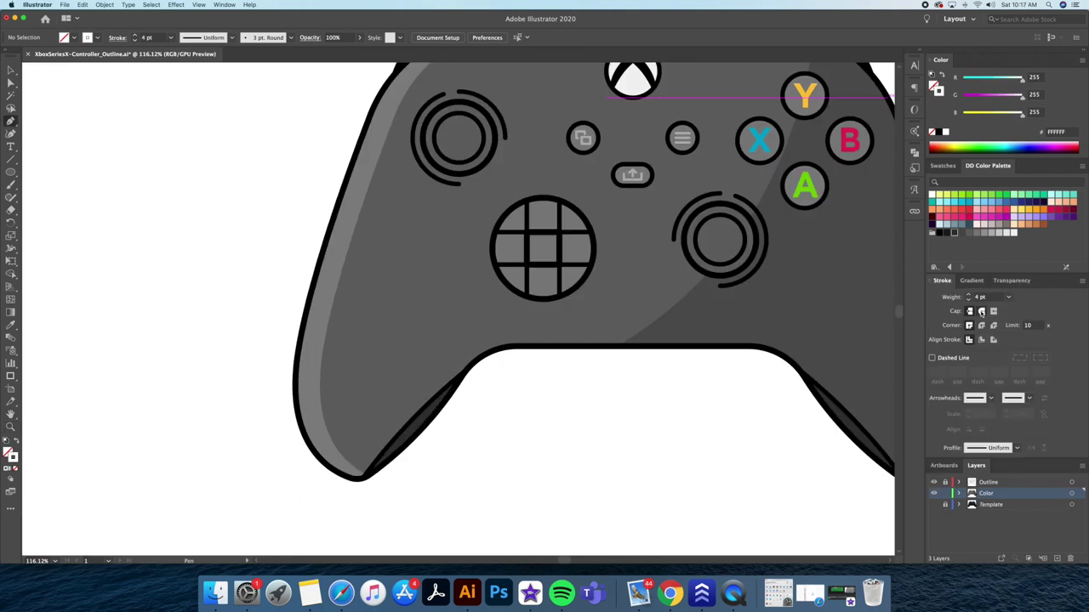
- Draw a curved white stroke with round caps inside the left grip and set its weight to 20 pt
{"action": "left_click", "coordinate": [365, 287]}
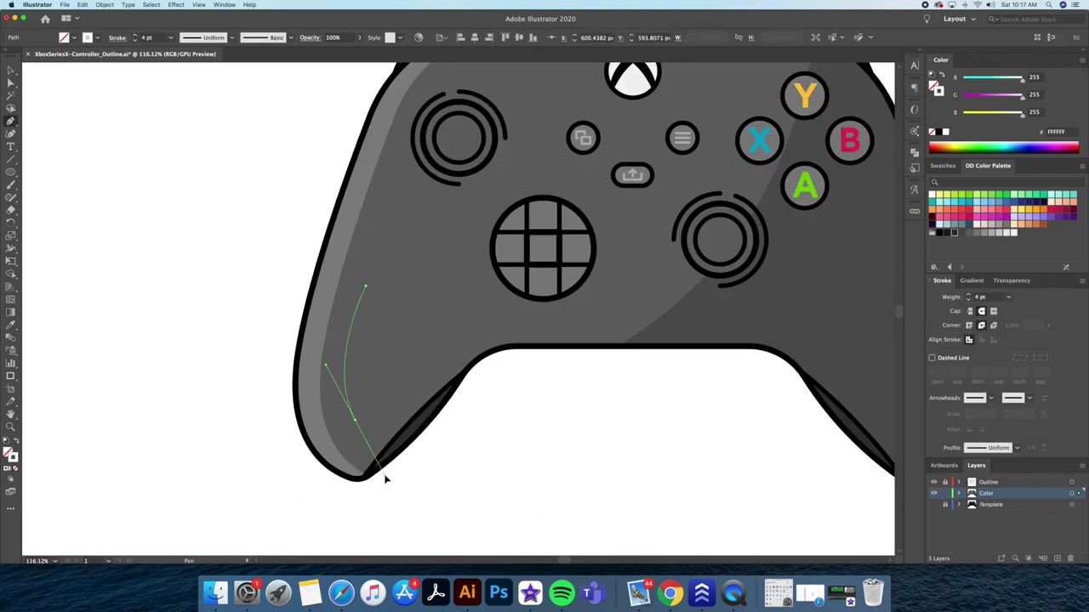
{"action": "key", "text": "v"}
{"action": "left_click", "coordinate": [450, 463]}
{"action": "left_click", "coordinate": [353, 415]}
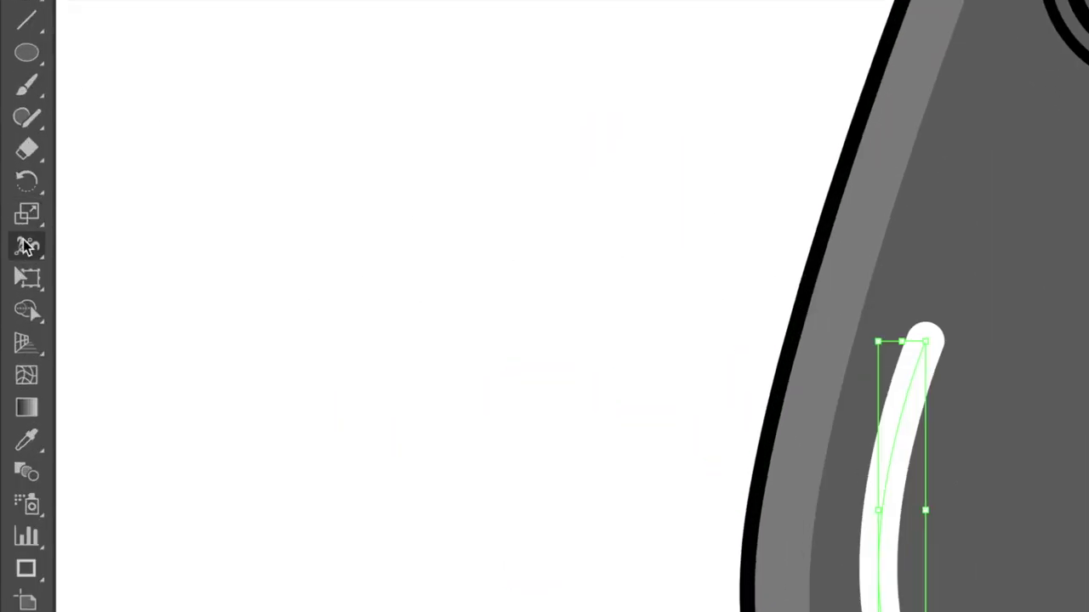
- Widen the middle of the left grip's stroke with the Width tool to form a crescent about 37.5 pt wide
{"action": "left_click", "coordinate": [24, 245]}
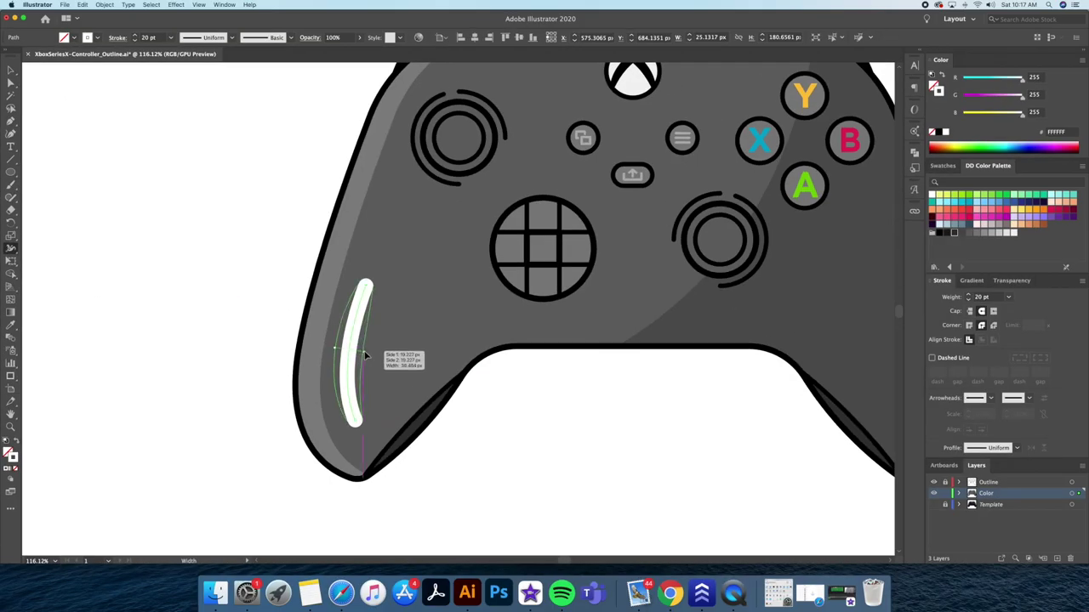
{"action": "left_click_drag", "start_coordinate": [369, 356], "coordinate": [359, 331]}
{"action": "left_click_drag", "start_coordinate": [384, 277], "coordinate": [402, 281]}
{"action": "left_click_drag", "start_coordinate": [368, 326], "coordinate": [368, 340]}
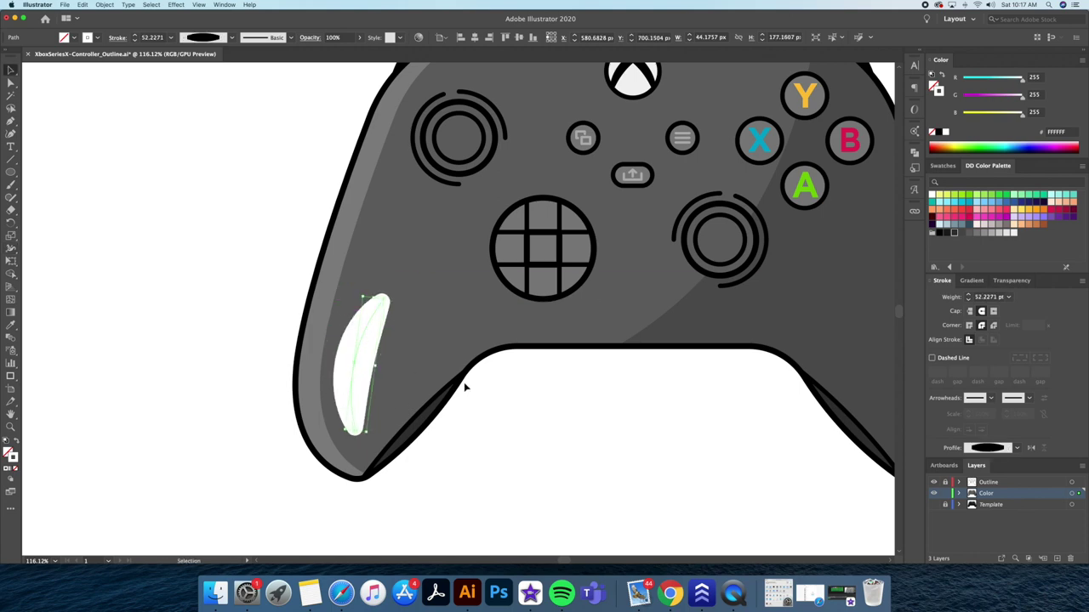
{"action": "key", "text": "super+space"}
{"action": "left_click_drag", "start_coordinate": [465, 387], "coordinate": [430, 387]}
{"action": "left_click", "coordinate": [471, 430]}
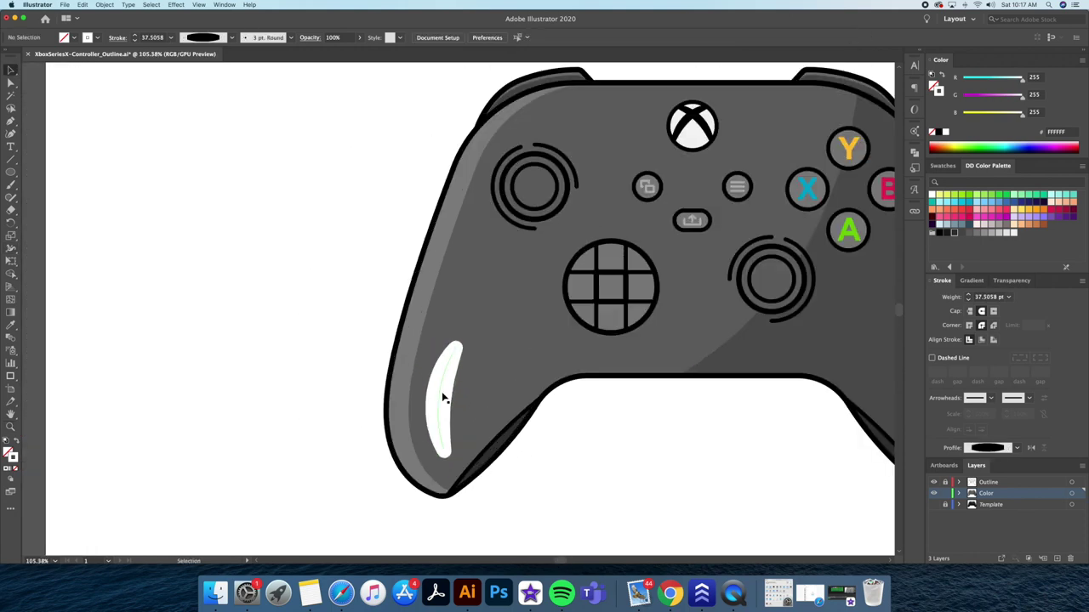
- Convert the left grip's crescent stroke into a filled shape with Outline Stroke
{"action": "left_click", "coordinate": [445, 397]}
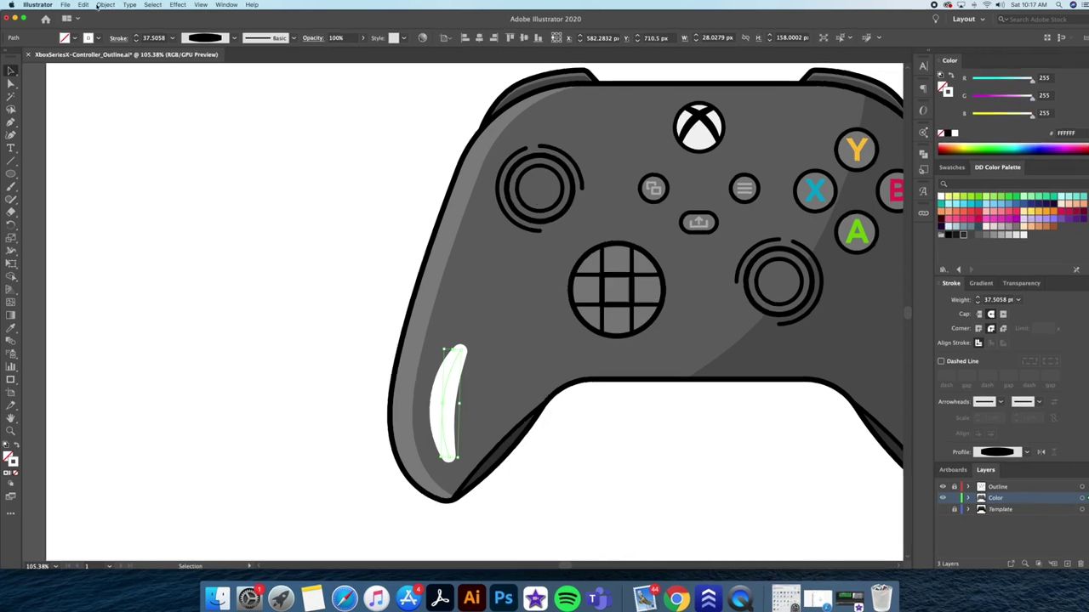
{"action": "left_click", "coordinate": [104, 5]}
{"action": "mouse_move", "coordinate": [149, 197]}
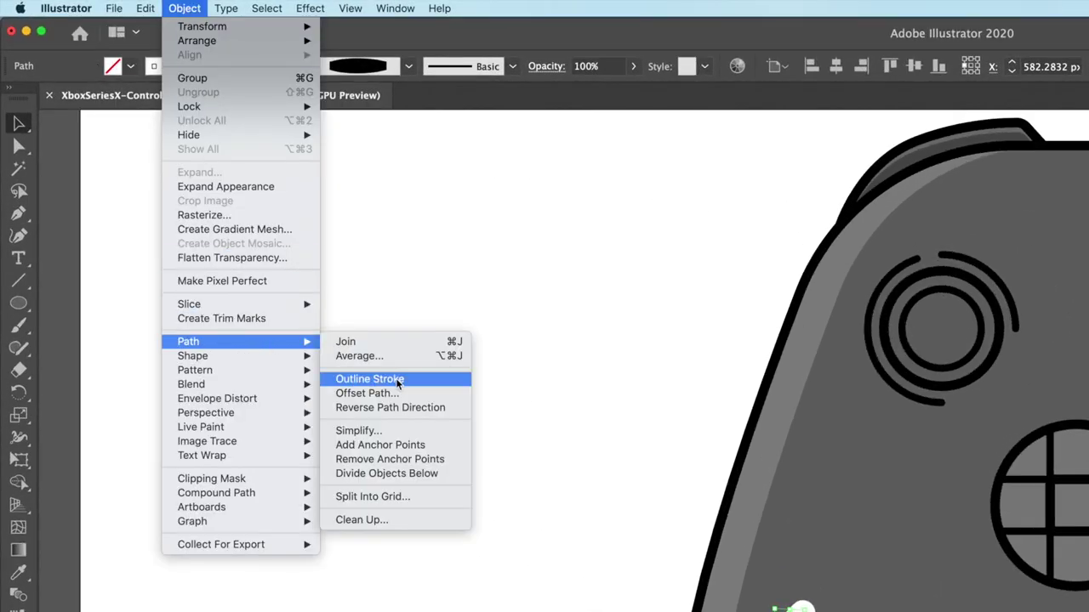
{"action": "left_click", "coordinate": [370, 378]}
- Match the left grip's crescent to the left-edge highlight's white fill and 20% opacity with the Eyedropper
{"action": "key", "text": "i"}
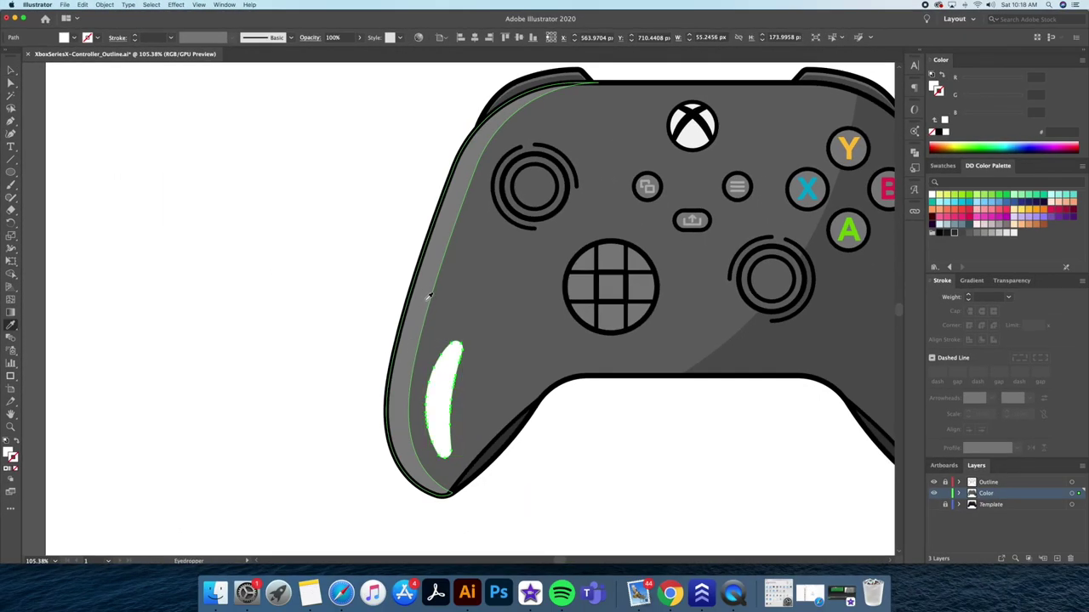
{"action": "left_click", "coordinate": [424, 297]}
{"action": "key", "text": "v"}
{"action": "left_click", "coordinate": [294, 280]}
{"action": "left_click_drag", "start_coordinate": [298, 280], "coordinate": [154, 267]}
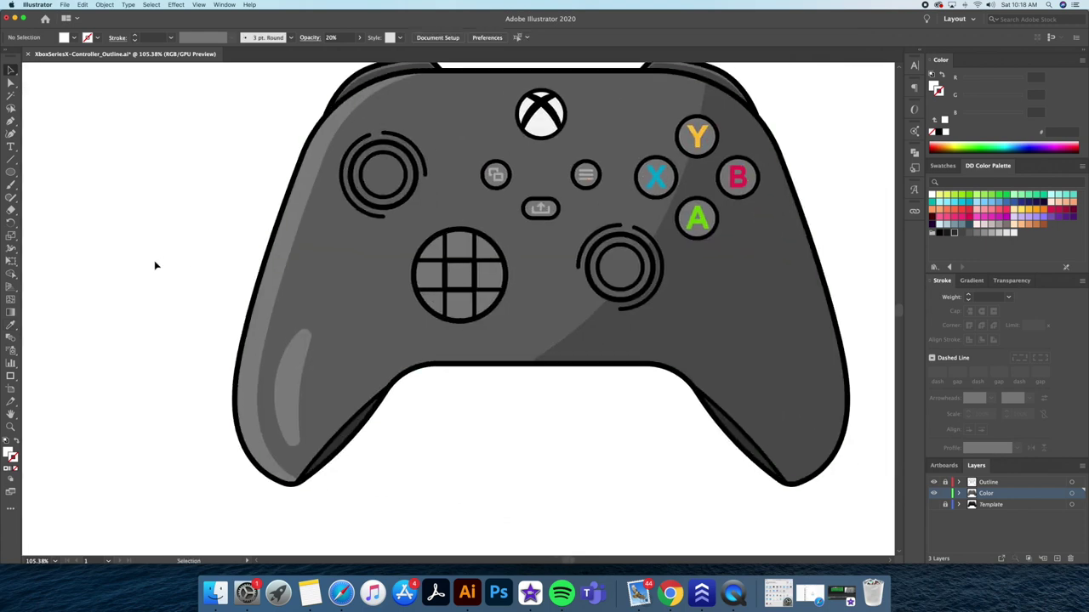
- Duplicate the crescent onto the right grip and rotate the copy half a turn so it follows the right edge
{"action": "left_click", "coordinate": [291, 376]}
{"action": "left_click_drag", "start_coordinate": [290, 376], "coordinate": [748, 378]}
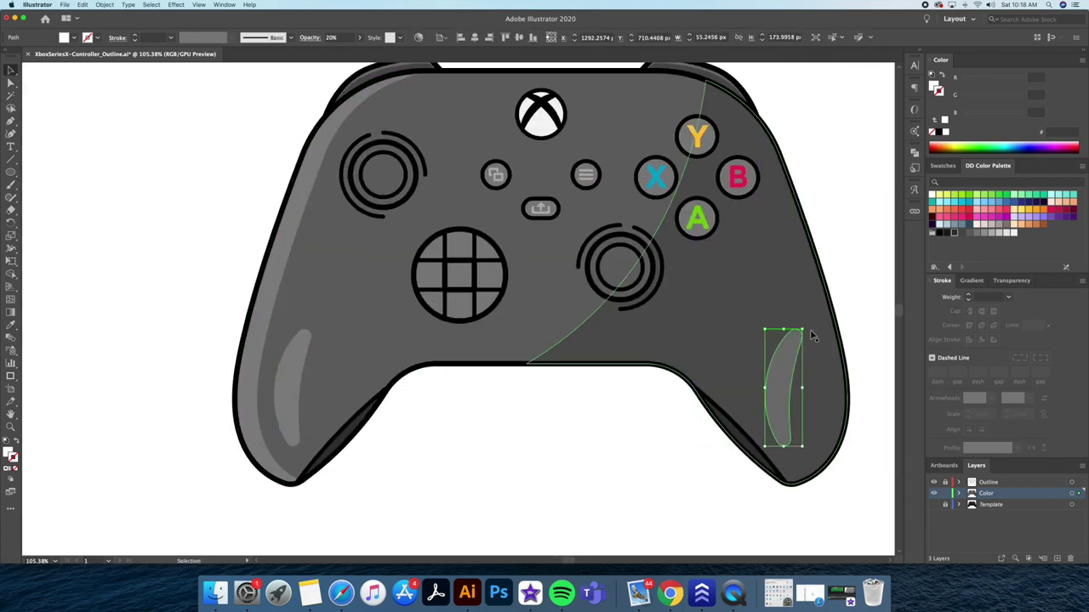
{"action": "key", "text": "r"}
{"action": "left_click_drag", "start_coordinate": [806, 432], "coordinate": [807, 436]}
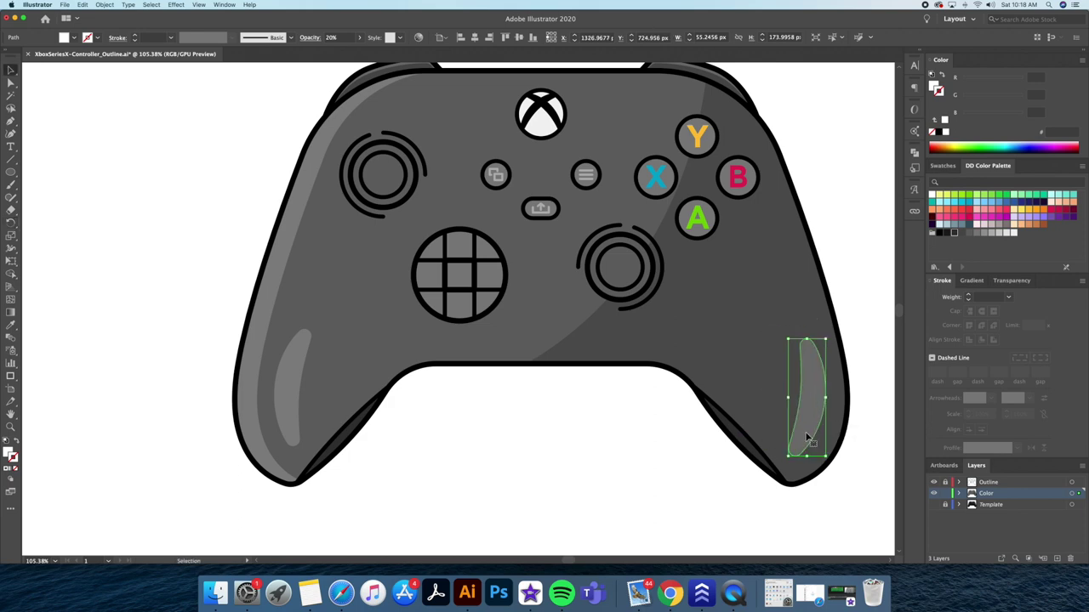
- Match the right grip's crescent to the body shadow's black fill and 20% opacity with the Eyedropper
{"action": "key", "text": "i"}
{"action": "left_click", "coordinate": [733, 326]}
{"action": "left_click", "coordinate": [647, 433]}
- Isolate the Xbox button's light circle and copy it
{"action": "key", "text": "z"}
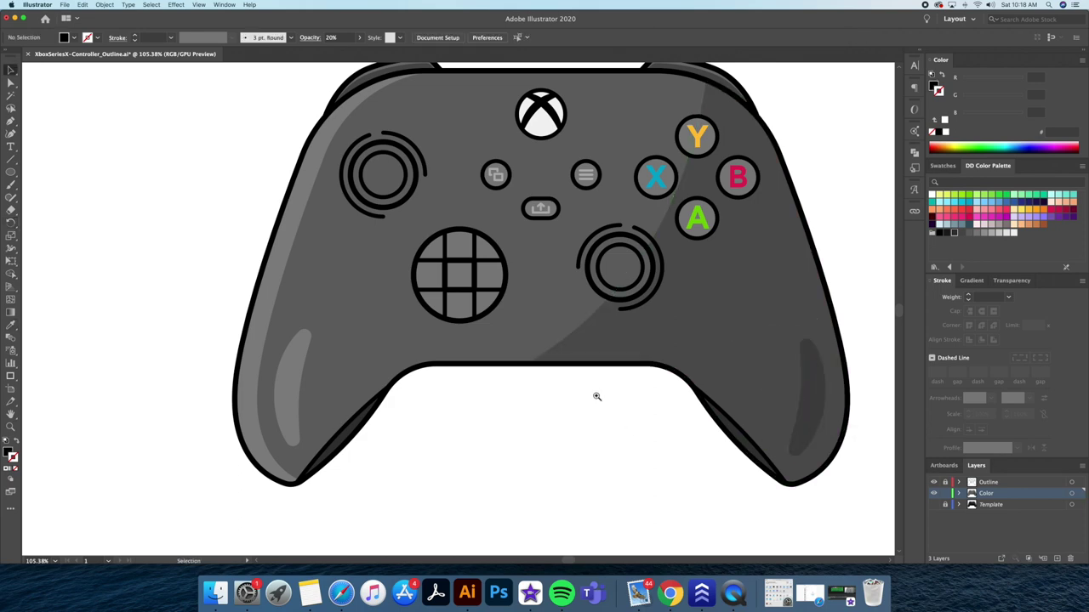
{"action": "left_click_drag", "start_coordinate": [596, 395], "coordinate": [537, 418]}
{"action": "left_click_drag", "start_coordinate": [516, 147], "coordinate": [621, 148]}
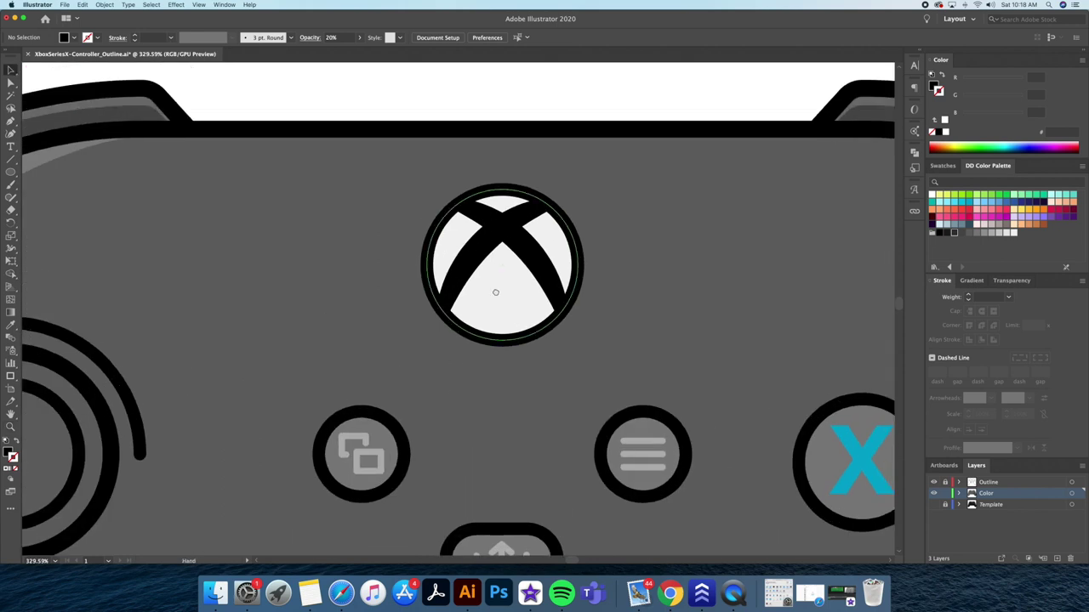
{"action": "key", "text": "v"}
{"action": "left_click", "coordinate": [485, 297]}
{"action": "double_click", "coordinate": [511, 295]}
{"action": "left_click", "coordinate": [82, 5]}
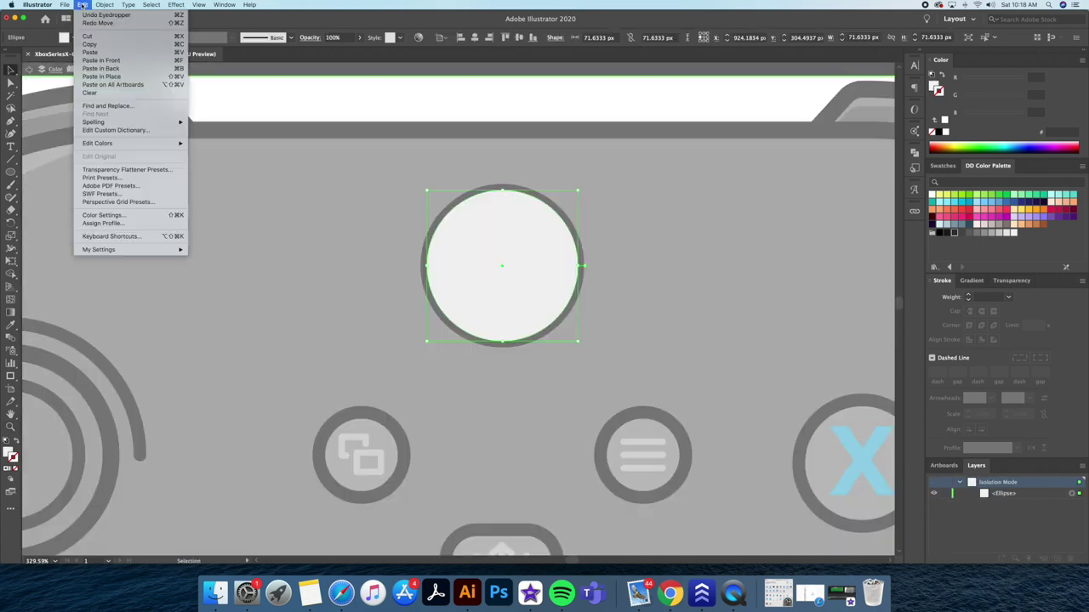
{"action": "left_click", "coordinate": [101, 45]}
- Paste two circle copies in front, offset one up-left, trim them to a lower-right crescent and fill it with CCCCCC
{"action": "left_click", "coordinate": [83, 5]}
{"action": "left_click", "coordinate": [101, 60]}
{"action": "left_click", "coordinate": [82, 5]}
{"action": "left_click", "coordinate": [102, 60]}
{"action": "left_click_drag", "start_coordinate": [509, 277], "coordinate": [489, 242]}
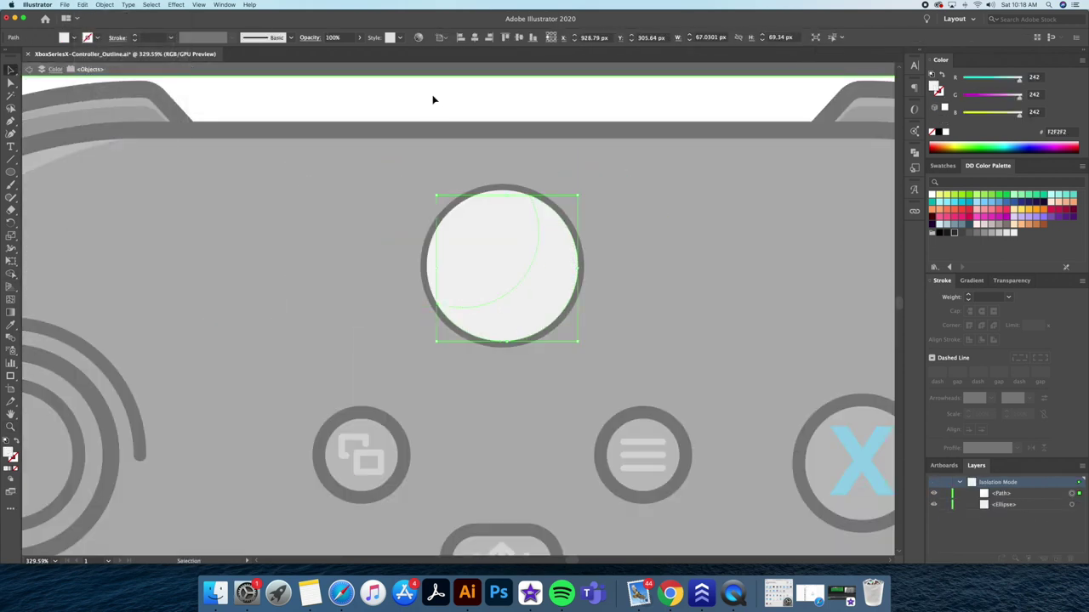
{"action": "key", "text": "Escape"}
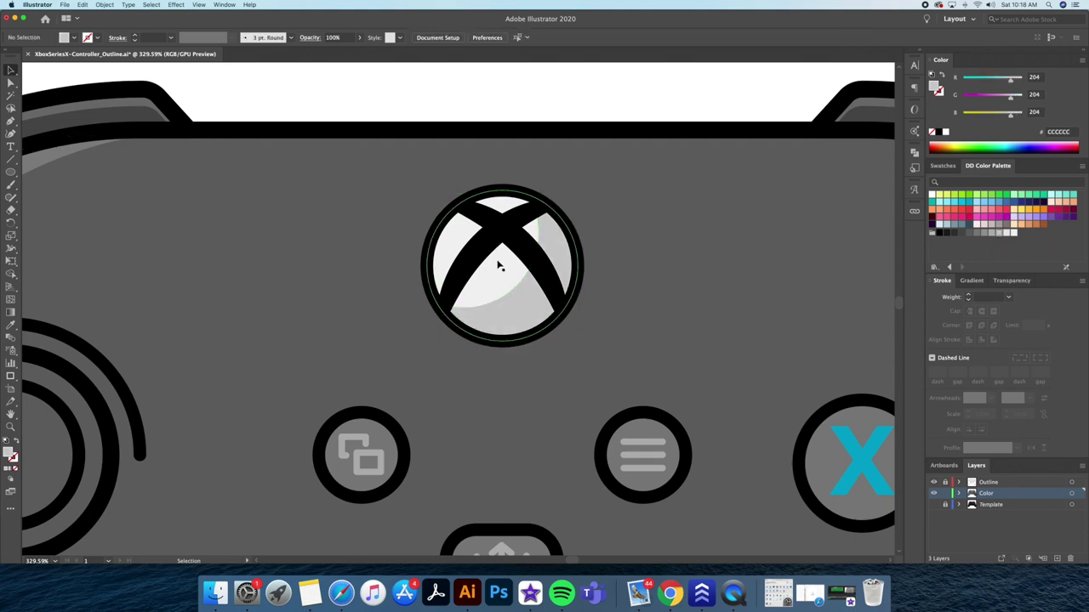
- Draw a small white FFFFFF circle as a highlight on the upper left of the Xbox button
{"action": "left_click_drag", "start_coordinate": [452, 226], "coordinate": [491, 266]}
{"action": "left_click", "coordinate": [632, 87], "text": "super"}
{"action": "scroll", "coordinate": [625, 93], "scroll_direction": "down", "scroll_amount": 3}
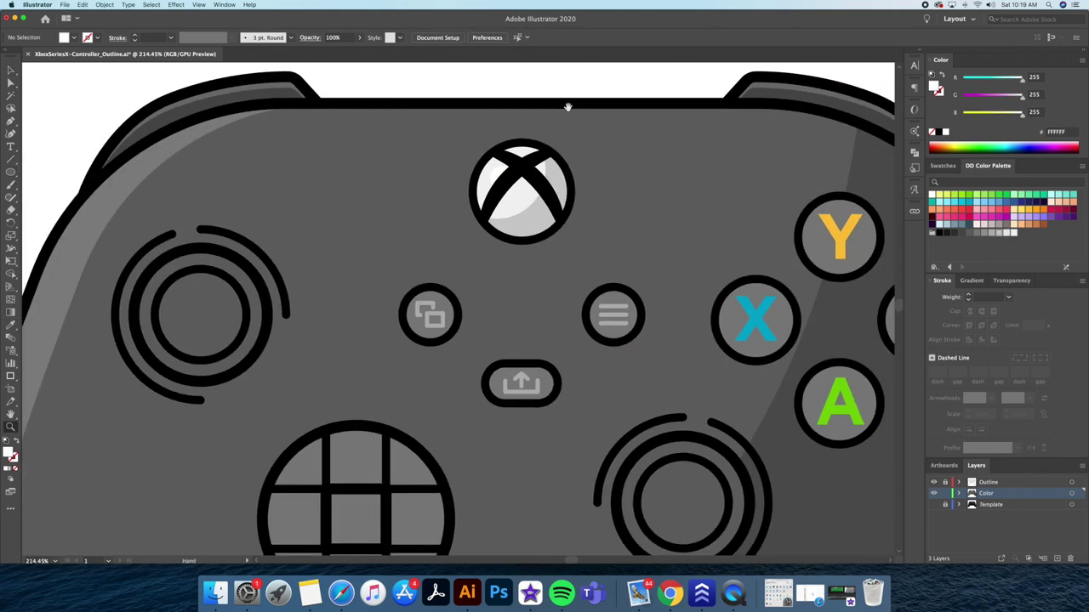
- Duplicate the Xbox button's light circle and offset the copy slightly straight down
{"action": "scroll", "coordinate": [552, 160], "scroll_direction": "up", "scroll_amount": 4}
{"action": "key", "text": "v"}
{"action": "left_click", "coordinate": [447, 200]}
{"action": "left_click_drag", "start_coordinate": [449, 201], "coordinate": [454, 240]}
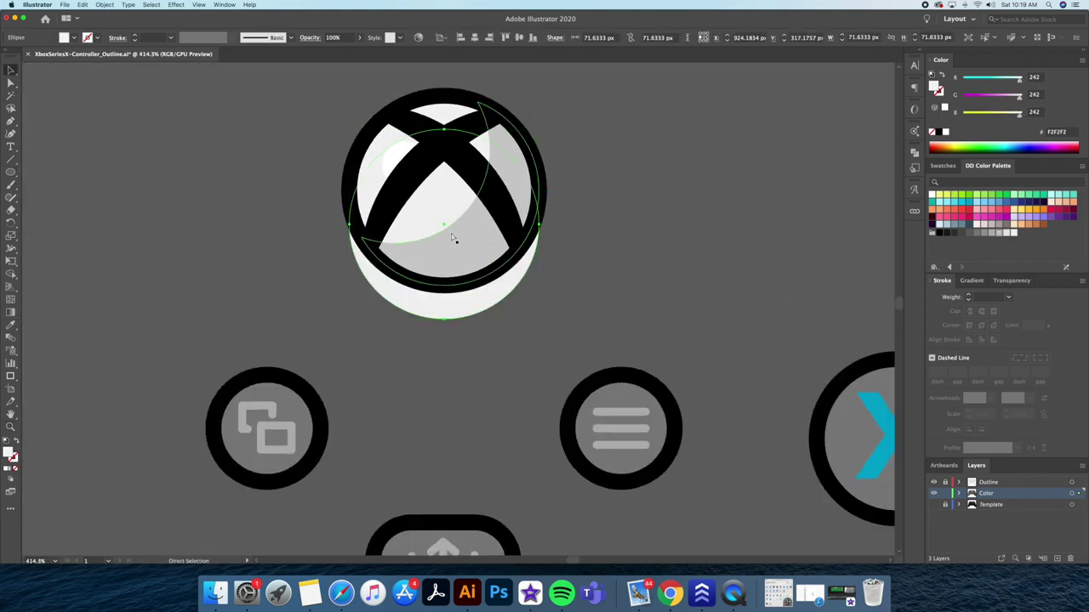
- Match the lowered circle copy's appearance to the light highlight on the controller body with the Eyedropper
{"action": "left_click", "coordinate": [1013, 232]}
{"action": "left_click_drag", "start_coordinate": [642, 194], "coordinate": [228, 177]}
{"action": "key", "text": "i"}
{"action": "left_click", "coordinate": [114, 153]}
{"action": "left_click", "coordinate": [459, 83], "text": "super"}
- Copy the view button's circle up-left, trim it to a lower-right crescent and fill the crescent with 666666
{"action": "left_click_drag", "start_coordinate": [563, 81], "coordinate": [362, 252]}
{"action": "left_click_drag", "start_coordinate": [454, 213], "coordinate": [605, 199]}
{"action": "key", "text": "v"}
{"action": "double_click", "coordinate": [479, 214]}
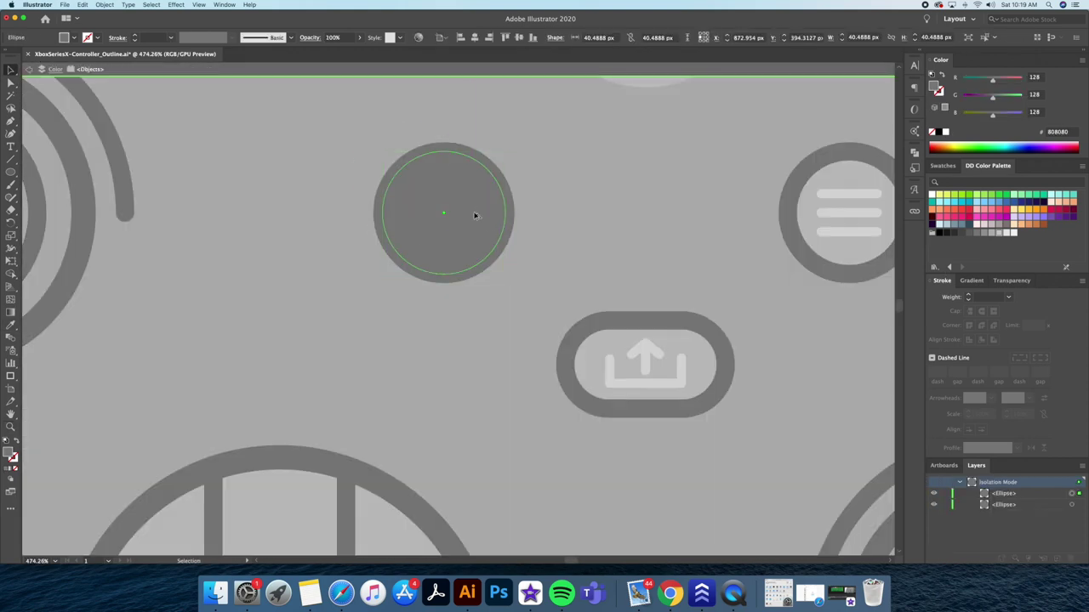
{"action": "left_click_drag", "start_coordinate": [475, 215], "coordinate": [438, 192]}
{"action": "left_click", "coordinate": [493, 224], "text": "shift"}
{"action": "key", "text": "super+4"}
{"action": "key", "text": "Escape"}
{"action": "scroll", "coordinate": [748, 229], "scroll_direction": "up", "scroll_amount": 2}
{"action": "left_click", "coordinate": [968, 232]}
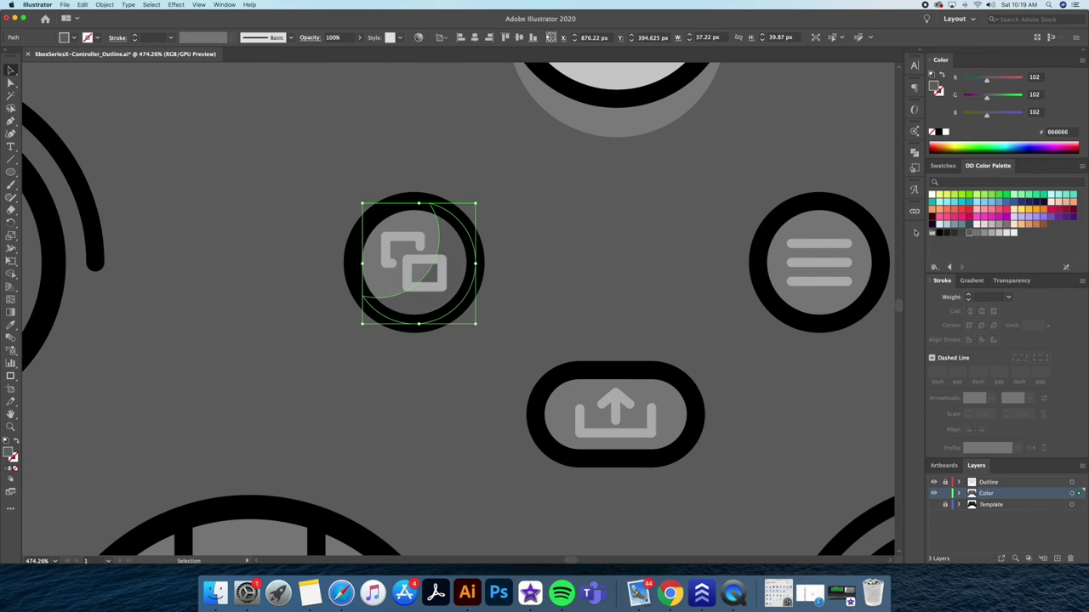
- Draw a white highlight circle about 8.7 px wide on the view button's upper left and set its opacity to 18%
{"action": "left_click_drag", "start_coordinate": [392, 263], "coordinate": [399, 270]}
{"action": "key", "text": "z"}
{"action": "left_click_drag", "start_coordinate": [528, 233], "coordinate": [486, 233]}
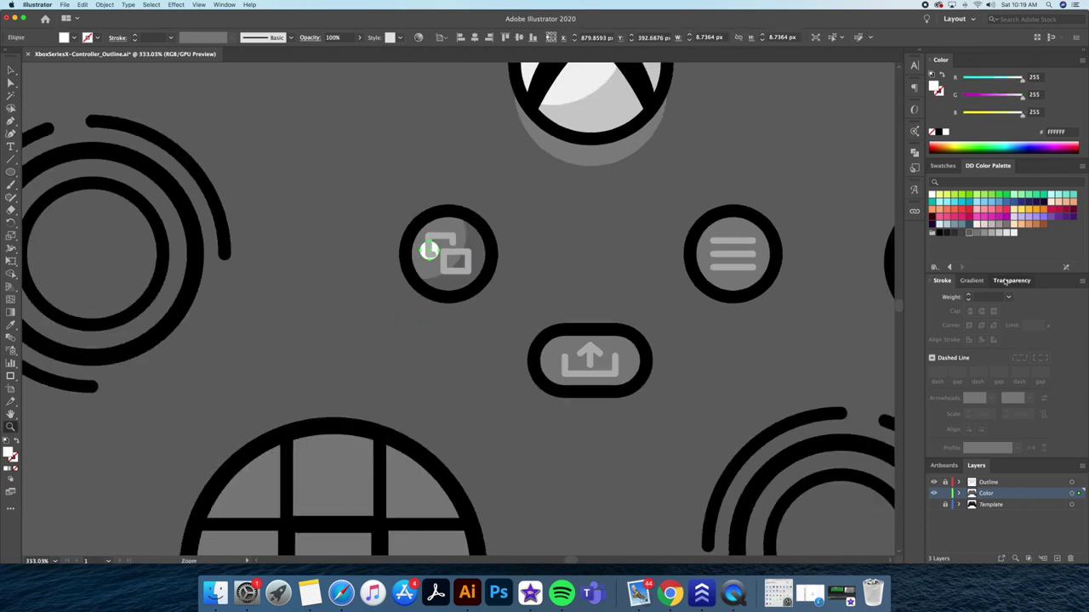
{"action": "left_click", "coordinate": [1004, 281]}
{"action": "left_click", "coordinate": [1042, 297]}
{"action": "left_click_drag", "start_coordinate": [1020, 312], "coordinate": [1008, 312]}
- Copy the view button's shading crescent and highlight straight across onto the menu button
{"action": "key", "text": "v"}
{"action": "left_click_drag", "start_coordinate": [692, 239], "coordinate": [733, 240]}
{"action": "left_click", "coordinate": [368, 280], "text": "shift"}
{"action": "left_click_drag", "start_coordinate": [298, 271], "coordinate": [730, 270]}
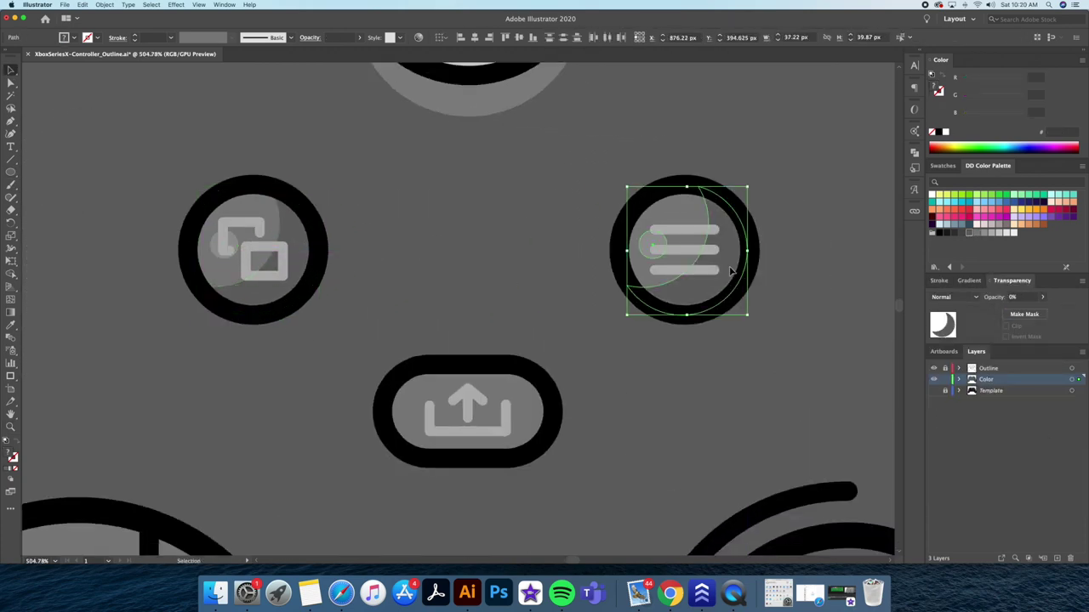
- Duplicate the share button's grey shape, trim it to a shading crescent along the lower edge and fill it with 666666
{"action": "left_click", "coordinate": [492, 392]}
{"action": "left_click_drag", "start_coordinate": [492, 392], "coordinate": [529, 294]}
{"action": "double_click", "coordinate": [523, 315]}
{"action": "key", "text": "super+c"}
{"action": "key", "text": "super+f"}
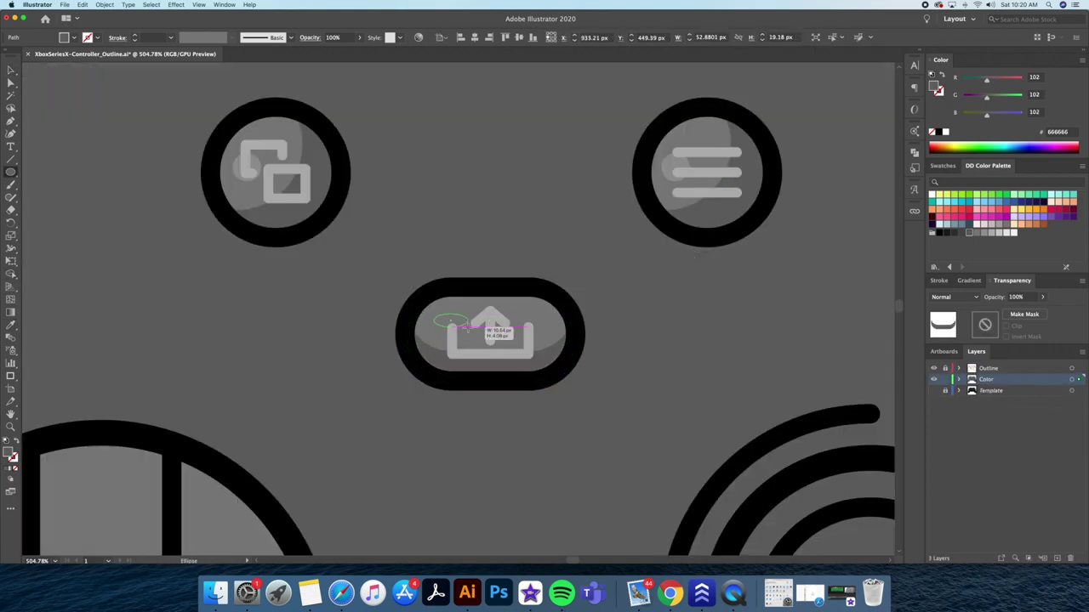
- Draw a flat ellipse about 10.5 by 4.1 px on the share button's upper left and match it to the menu button's highlight
{"action": "left_click_drag", "start_coordinate": [467, 329], "coordinate": [468, 328]}
{"action": "key", "text": "i"}
{"action": "left_click", "coordinate": [667, 166]}
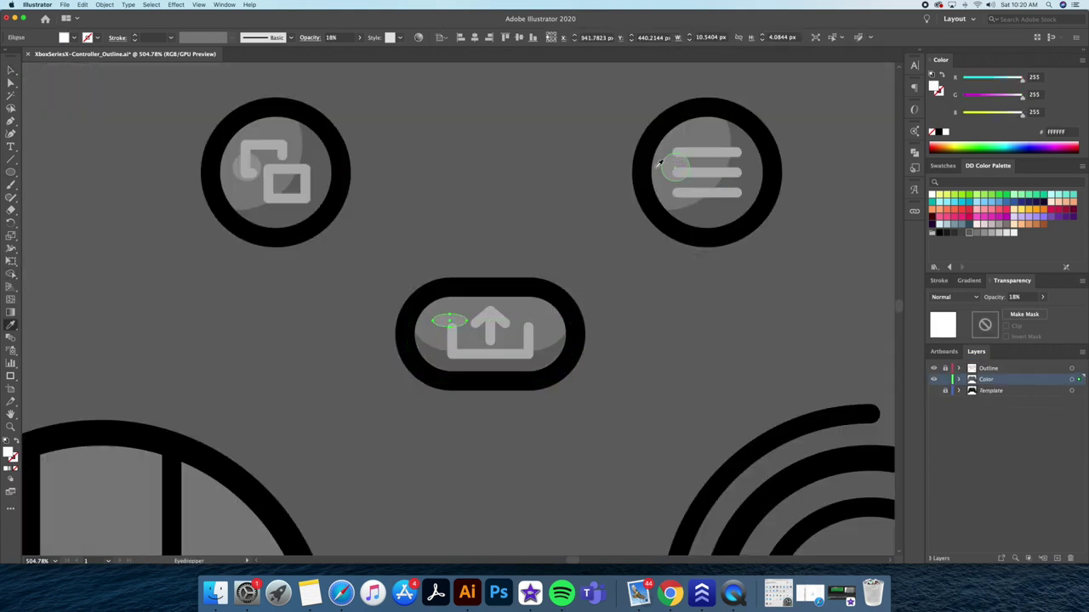
{"action": "key", "text": "v"}
{"action": "left_click", "coordinate": [398, 239]}
- Copy the Y button's circle up-left, trim it to a lower-right crescent and fill the crescent with 666666
{"action": "scroll", "coordinate": [397, 239], "scroll_direction": "down", "scroll_amount": 5}
{"action": "scroll", "coordinate": [681, 157], "scroll_direction": "up", "scroll_amount": 3}
{"action": "double_click", "coordinate": [585, 201]}
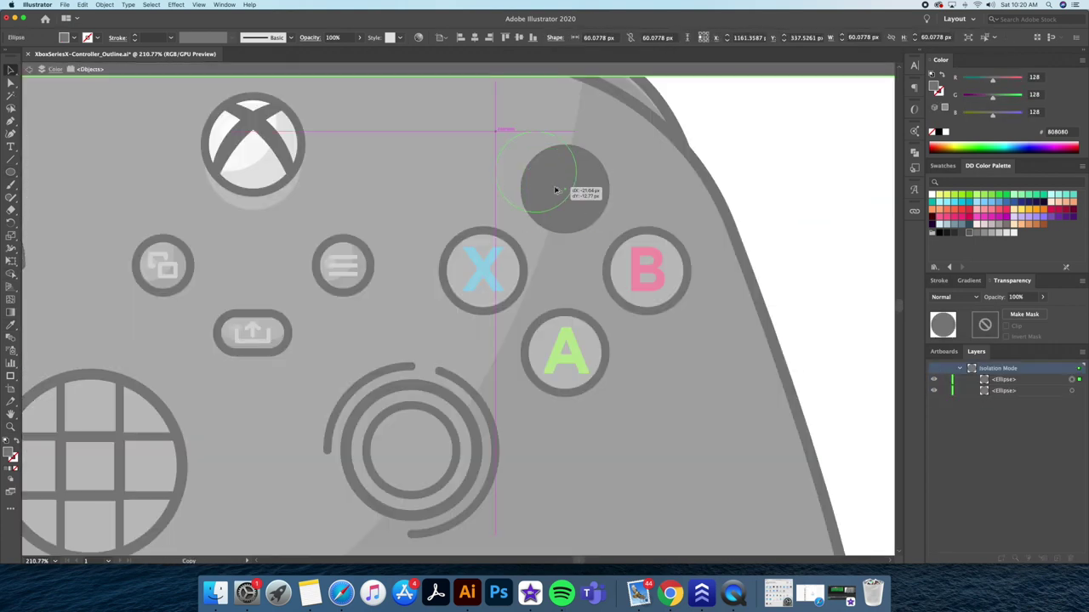
{"action": "left_click", "coordinate": [580, 215], "text": "shift"}
{"action": "key", "text": "shift+m"}
{"action": "left_click_drag", "start_coordinate": [555, 189], "coordinate": [655, 186]}
{"action": "left_click", "coordinate": [517, 159], "text": "alt"}
{"action": "key", "text": "Escape"}
{"action": "left_click", "coordinate": [776, 148]}
- Copy the Y button's shading crescent onto the X, B and A buttons
{"action": "key", "text": "z"}
{"action": "key", "text": "a"}
{"action": "left_click", "coordinate": [430, 353]}
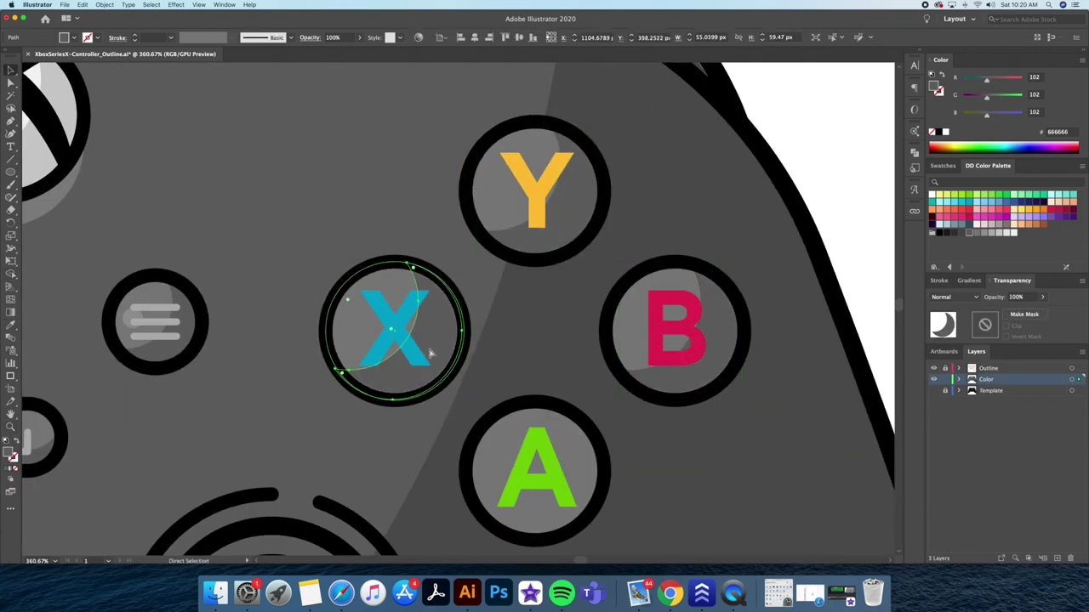
{"action": "key", "text": "v"}
{"action": "left_click_drag", "start_coordinate": [430, 353], "coordinate": [571, 494]}
{"action": "left_click", "coordinate": [847, 210]}
- Lock the Color layer and add a white highlight circle about 13.9 px wide at 26% opacity to each letter button on the Outline layer
{"action": "left_click", "coordinate": [944, 380]}
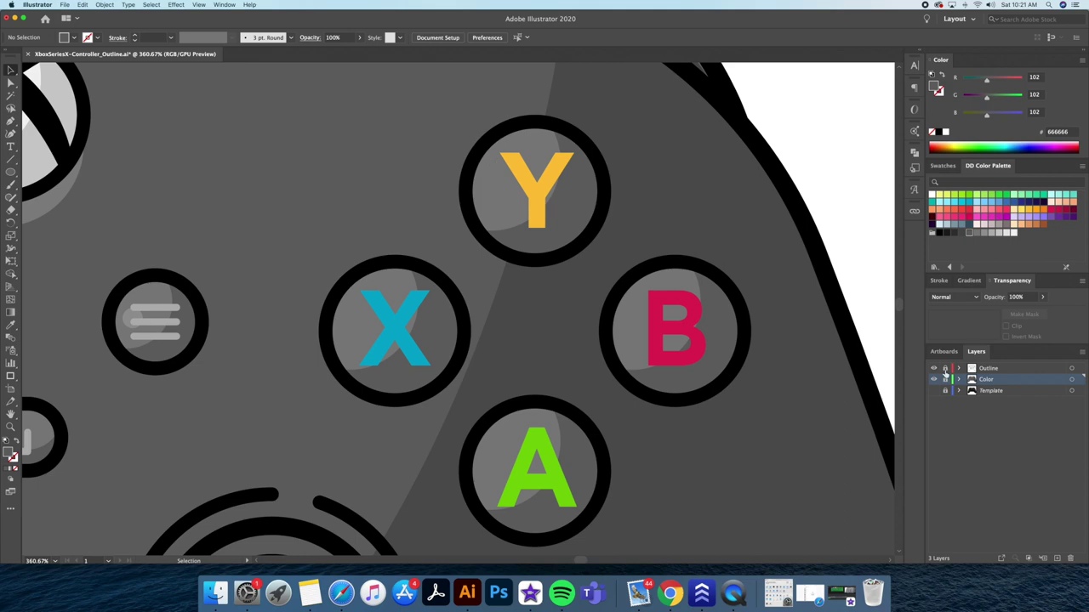
{"action": "left_click", "coordinate": [988, 368]}
{"action": "mouse_move", "coordinate": [492, 159]}
{"action": "left_mouse_down"}
{"action": "mouse_move", "coordinate": [524, 192]}
{"action": "mouse_move", "coordinate": [375, 320]}
{"action": "left_mouse_up"}
{"action": "left_click", "coordinate": [1041, 297]}
{"action": "key", "text": "v"}
{"action": "left_click", "coordinate": [593, 185]}
{"action": "left_click_drag", "start_coordinate": [375, 319], "coordinate": [676, 341]}
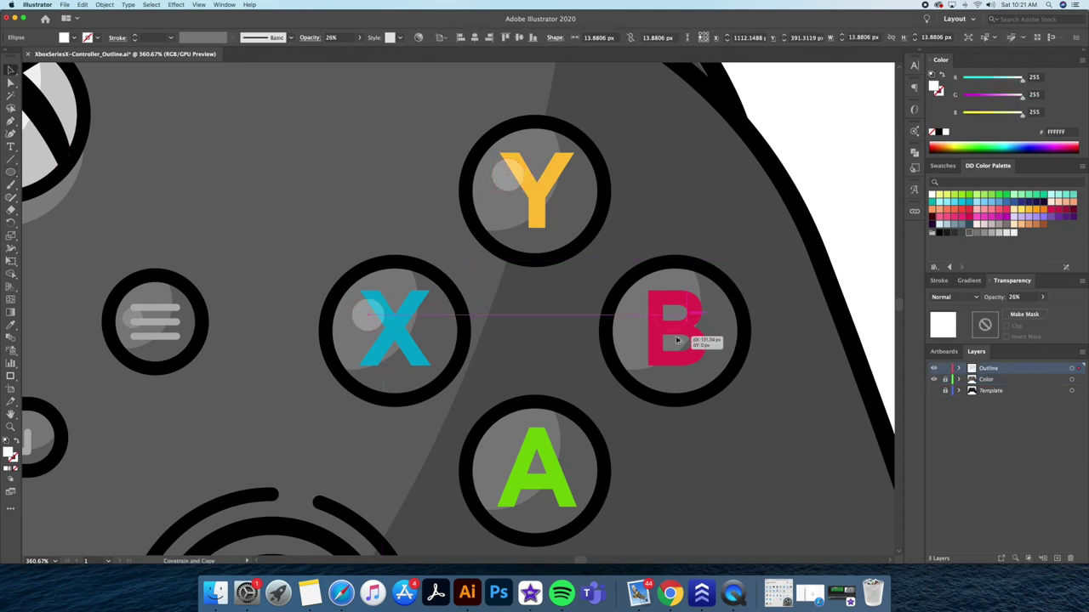
{"action": "left_click", "coordinate": [592, 422]}
- Lock Outline, unlock Color, offset a copy of the Y button's circle down-right and match it to the body's dark shading with the Eyedropper
{"action": "key", "text": "z"}
{"action": "mouse_move", "coordinate": [691, 175]}
{"action": "left_mouse_down"}
{"action": "mouse_move", "coordinate": [655, 213]}
{"action": "mouse_move", "coordinate": [687, 194]}
{"action": "left_mouse_up"}
{"action": "key", "text": "v"}
{"action": "left_click", "coordinate": [944, 368]}
{"action": "left_click", "coordinate": [944, 380]}
{"action": "left_click_drag", "start_coordinate": [596, 194], "coordinate": [741, 324]}
{"action": "key", "text": "i"}
{"action": "left_click", "coordinate": [709, 186]}
- Copy the Y button's offset shadow circle to the B, A and X buttons
{"action": "key", "text": "v"}
{"action": "left_click_drag", "start_coordinate": [734, 324], "coordinate": [624, 430]}
{"action": "left_click_drag", "start_coordinate": [624, 430], "coordinate": [518, 321]}
{"action": "left_click", "coordinate": [809, 153]}
- Reposition the X button's shadow directly below the button and shift the A and B buttons' shadows slightly left
{"action": "key", "text": "z"}
{"action": "left_click_drag", "start_coordinate": [728, 226], "coordinate": [677, 244]}
{"action": "key", "text": "v"}
{"action": "scroll", "coordinate": [680, 256], "scroll_direction": "right", "scroll_amount": 3}
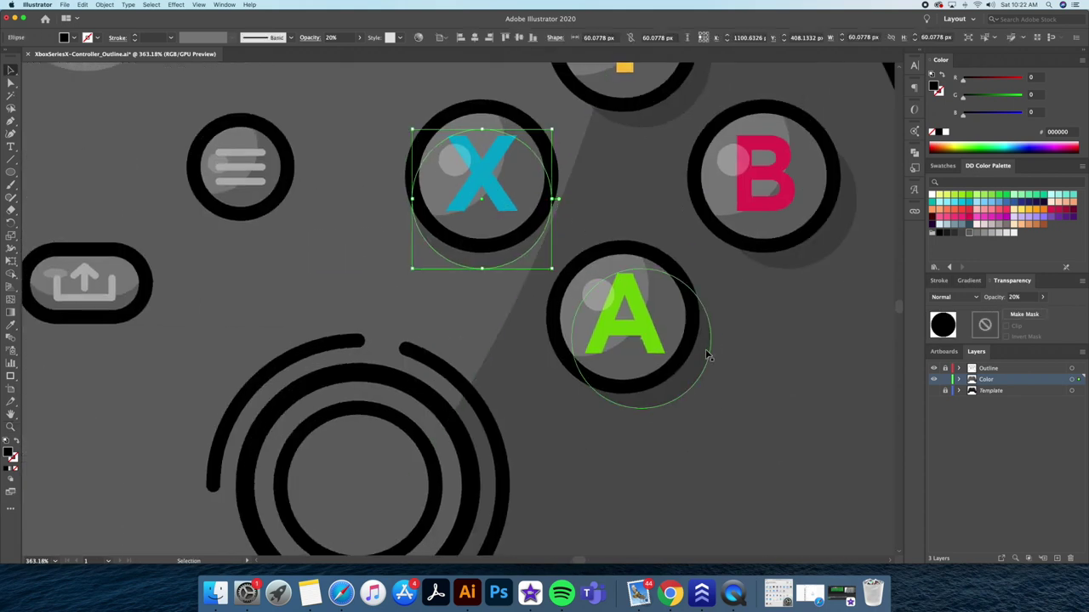
{"action": "left_click", "coordinate": [700, 370]}
{"action": "left_click_drag", "start_coordinate": [824, 253], "coordinate": [813, 252]}
{"action": "scroll", "coordinate": [807, 218], "scroll_direction": "down", "scroll_amount": 5}
{"action": "left_click", "coordinate": [848, 124]}
- Move the right thumbstick's inner circle from the Outline layer to the Color layer and fill it with 4D4D4D
{"action": "key", "text": "super+0"}
{"action": "key", "text": "z"}
{"action": "left_click_drag", "start_coordinate": [577, 312], "coordinate": [603, 337]}
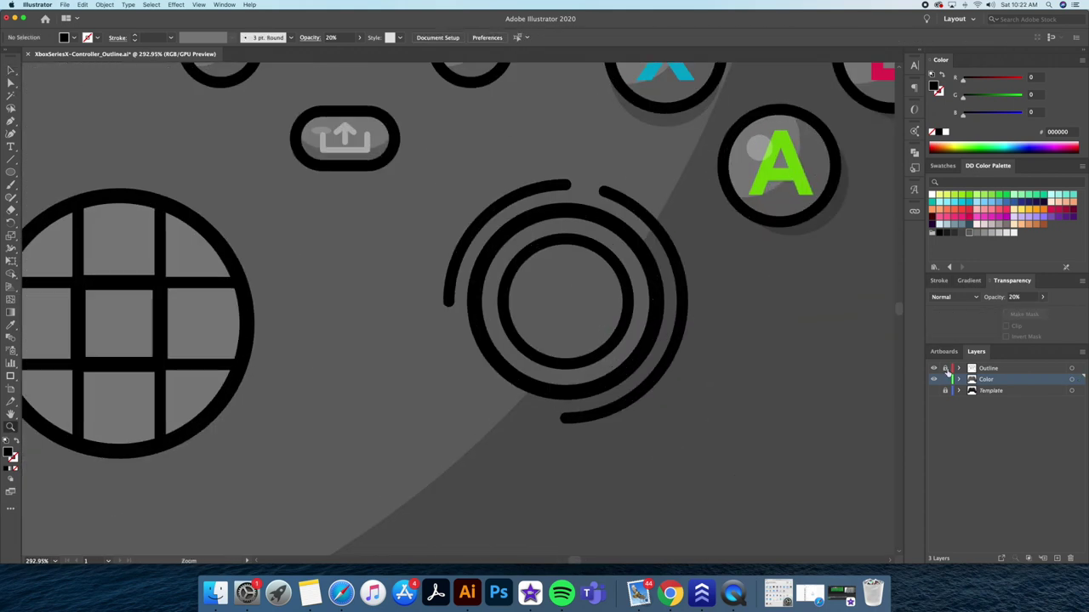
{"action": "left_click", "coordinate": [622, 347]}
{"action": "left_click", "coordinate": [944, 367]}
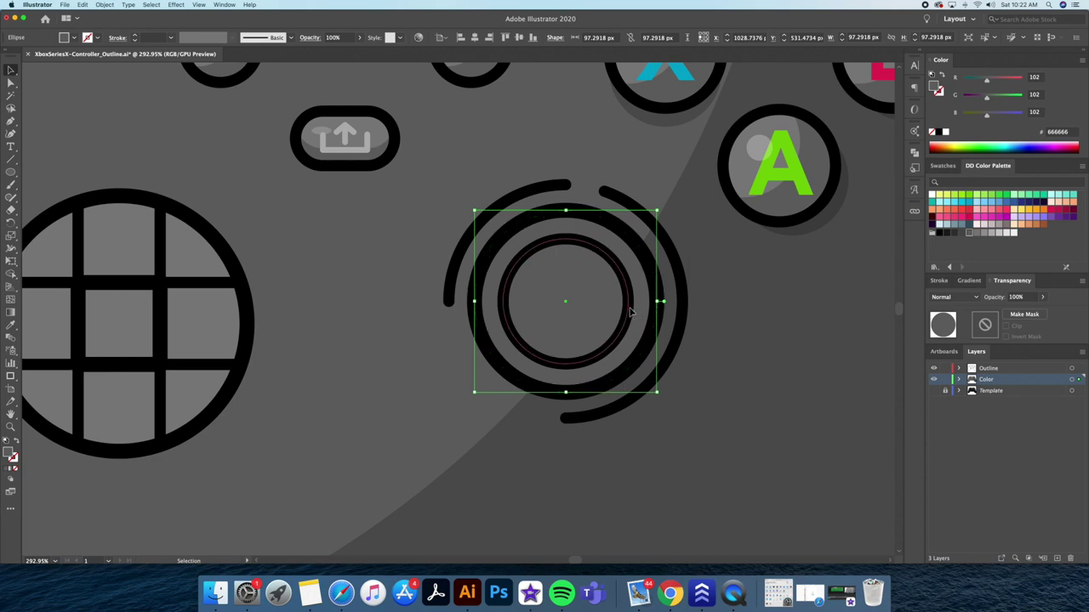
{"action": "left_click", "coordinate": [630, 313]}
{"action": "left_click_drag", "start_coordinate": [1078, 368], "coordinate": [1076, 381]}
{"action": "key", "text": "shift+x"}
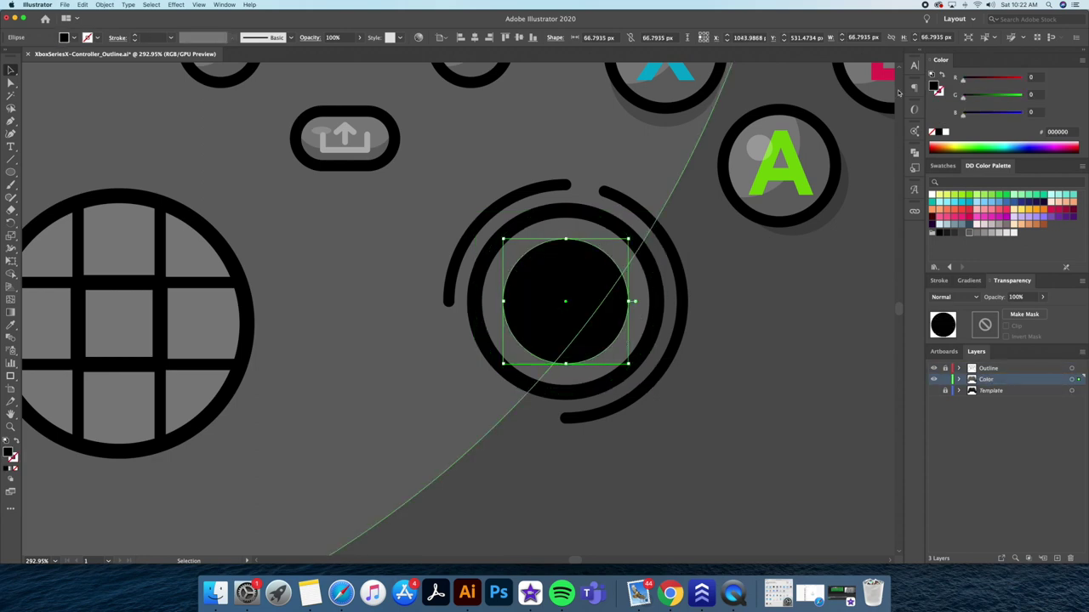
{"action": "left_click", "coordinate": [962, 233]}
- Paste copies of the thumbstick's inner circle in place, offset one down-right, trim them to an upper-left crescent and fill it darker grey
{"action": "left_click", "coordinate": [614, 297]}
{"action": "key", "text": "super+shift+v"}
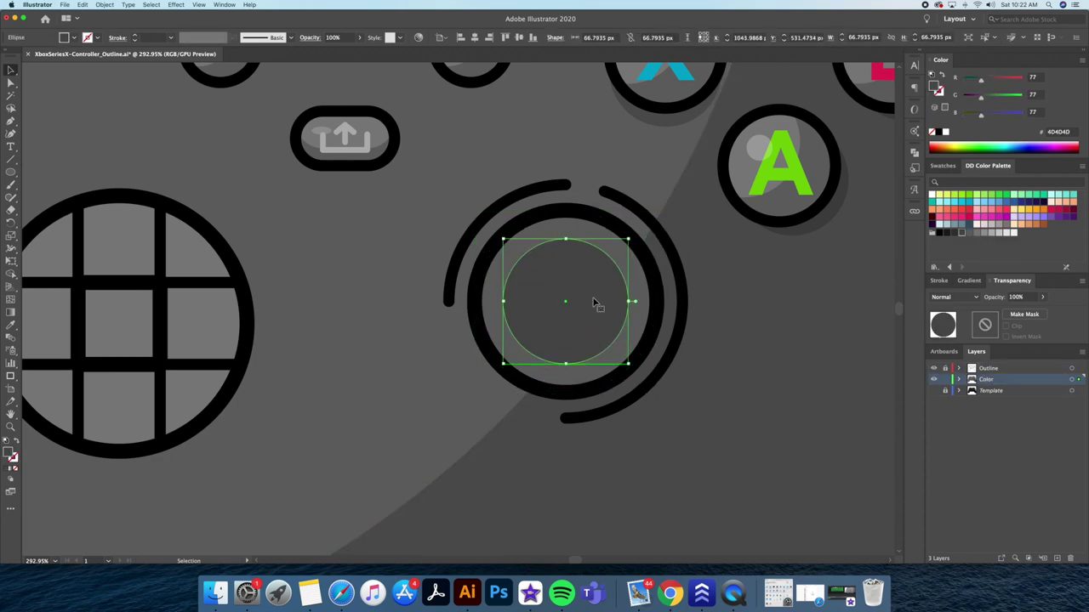
{"action": "left_click", "coordinate": [83, 5]}
{"action": "left_click", "coordinate": [101, 76]}
{"action": "mouse_move", "coordinate": [569, 314]}
{"action": "left_mouse_down"}
{"action": "mouse_move", "coordinate": [585, 329]}
{"action": "mouse_move", "coordinate": [565, 374]}
{"action": "left_mouse_up"}
{"action": "left_click", "coordinate": [539, 264], "text": "shift"}
{"action": "left_click", "coordinate": [10, 274]}
{"action": "key", "text": "v"}
{"action": "left_click", "coordinate": [955, 232]}
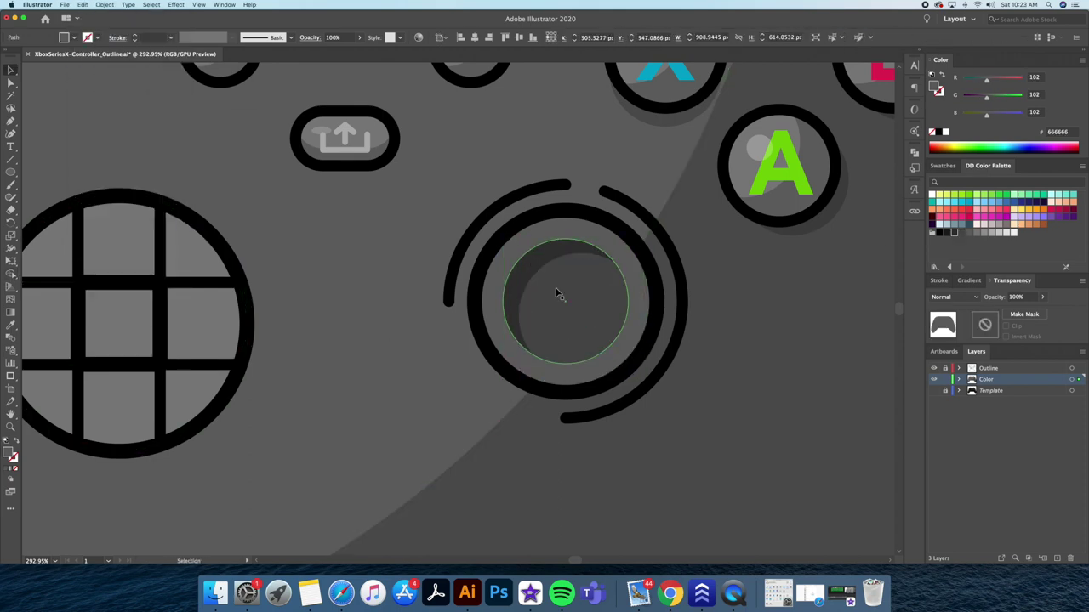
- Paste another copy of the inner thumbstick circle in place, scale it from the centre to about 49 px and swap its fill to a stroke
{"action": "left_click", "coordinate": [566, 294]}
{"action": "left_click", "coordinate": [83, 4]}
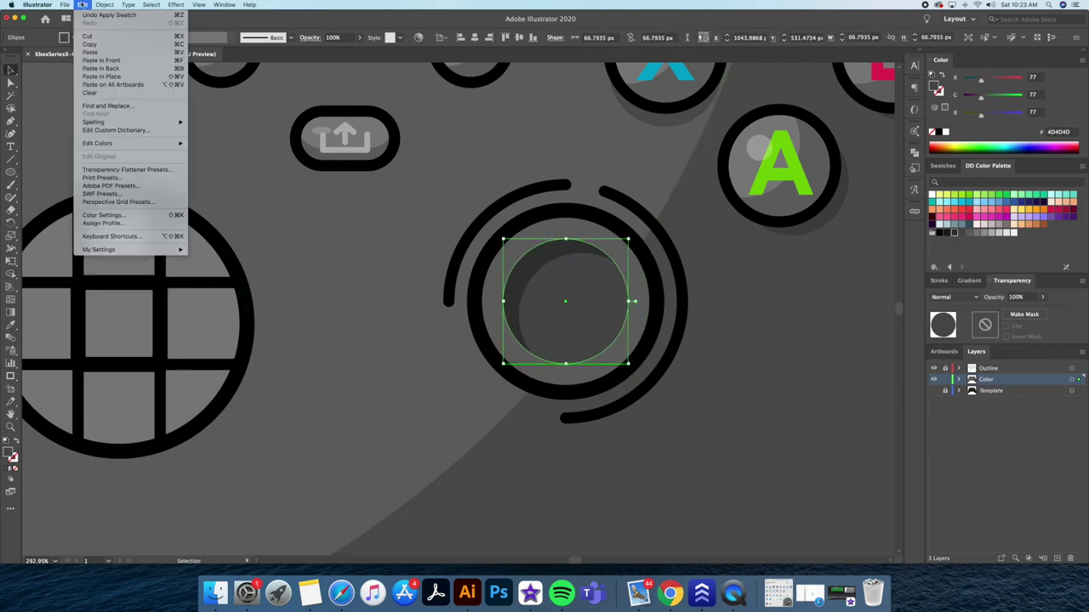
{"action": "left_click", "coordinate": [101, 76]}
{"action": "left_click_drag", "start_coordinate": [627, 239], "coordinate": [612, 254], "text": "alt+shift"}
{"action": "key", "text": "shift+x"}
{"action": "key", "text": "a"}
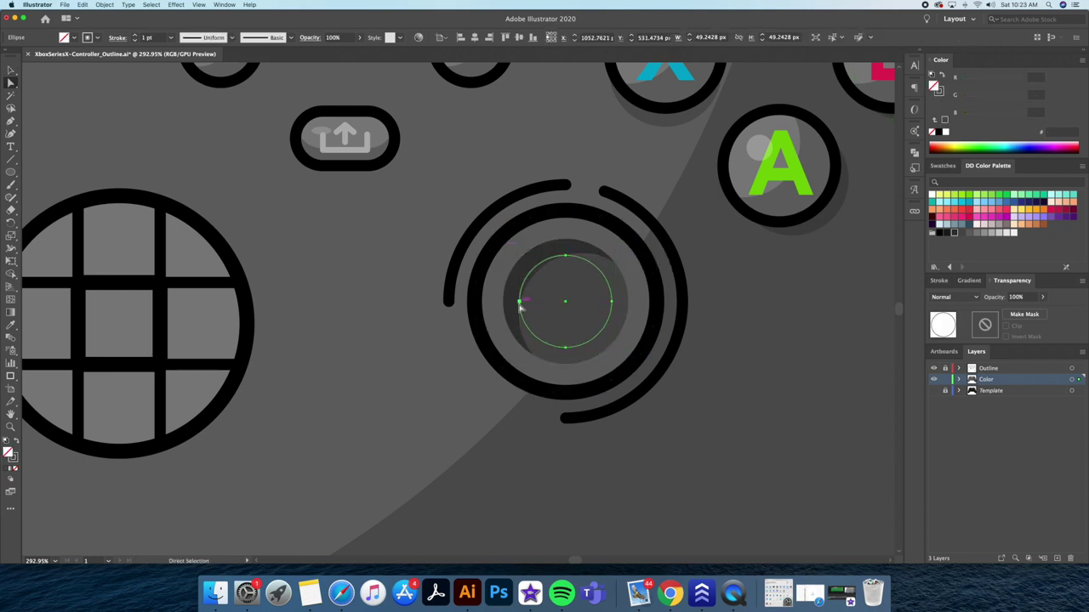
- Delete the small circle's left and top anchor points and make the remaining lower-right arc's stroke white FFFFFF
{"action": "left_click", "coordinate": [518, 302]}
{"action": "left_click", "coordinate": [565, 256], "text": "shift"}
{"action": "key", "text": "Delete"}
{"action": "key", "text": "v"}
{"action": "left_click", "coordinate": [944, 132]}
- Give the white arc an 8.65 pt stroke with a tapered width profile, outline the stroke and lower its opacity
{"action": "left_click", "coordinate": [939, 281]}
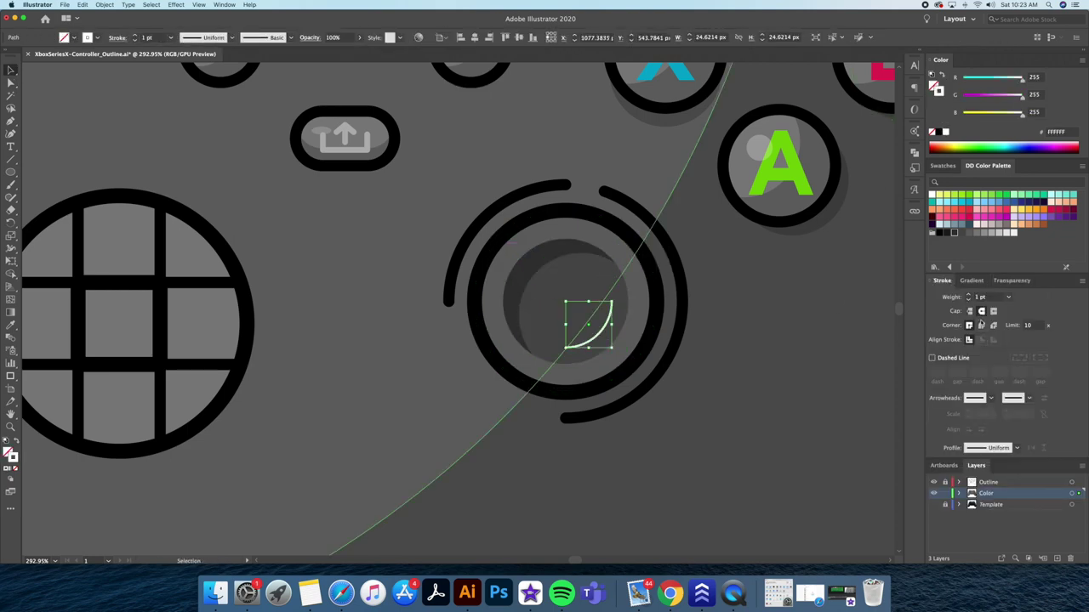
{"action": "key", "text": "v"}
{"action": "left_click", "coordinate": [105, 4]}
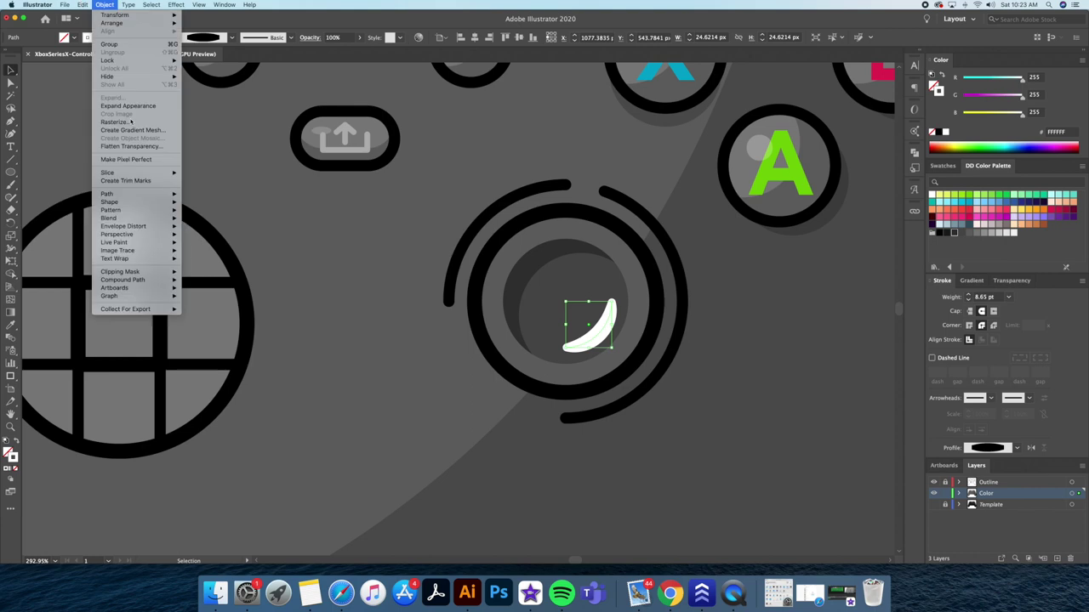
{"action": "mouse_move", "coordinate": [128, 195]}
{"action": "left_click", "coordinate": [213, 215]}
{"action": "left_click", "coordinate": [1012, 281]}
{"action": "left_click", "coordinate": [330, 274]}
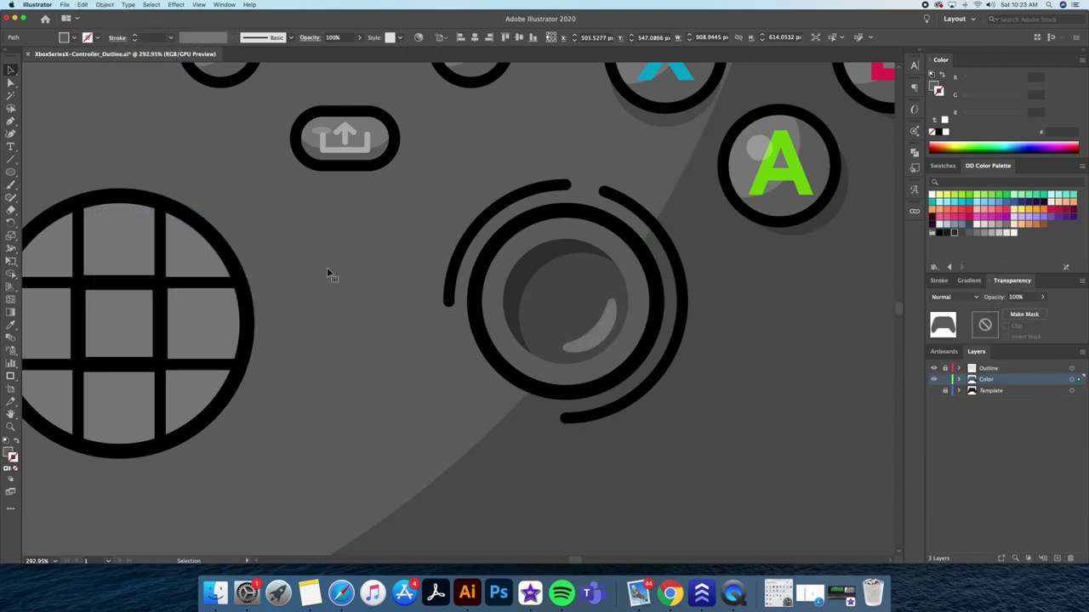
- Paste a copy of the thumbstick's outer circle in place, enlarge it to about 124 px as a 20% black shadow and send it backward
{"action": "left_click", "coordinate": [515, 350]}
{"action": "left_click", "coordinate": [83, 4]}
{"action": "left_click", "coordinate": [89, 44]}
{"action": "left_click", "coordinate": [83, 4]}
{"action": "left_click", "coordinate": [111, 77]}
{"action": "left_click_drag", "start_coordinate": [656, 210], "coordinate": [685, 186]}
{"action": "key", "text": "super+["}
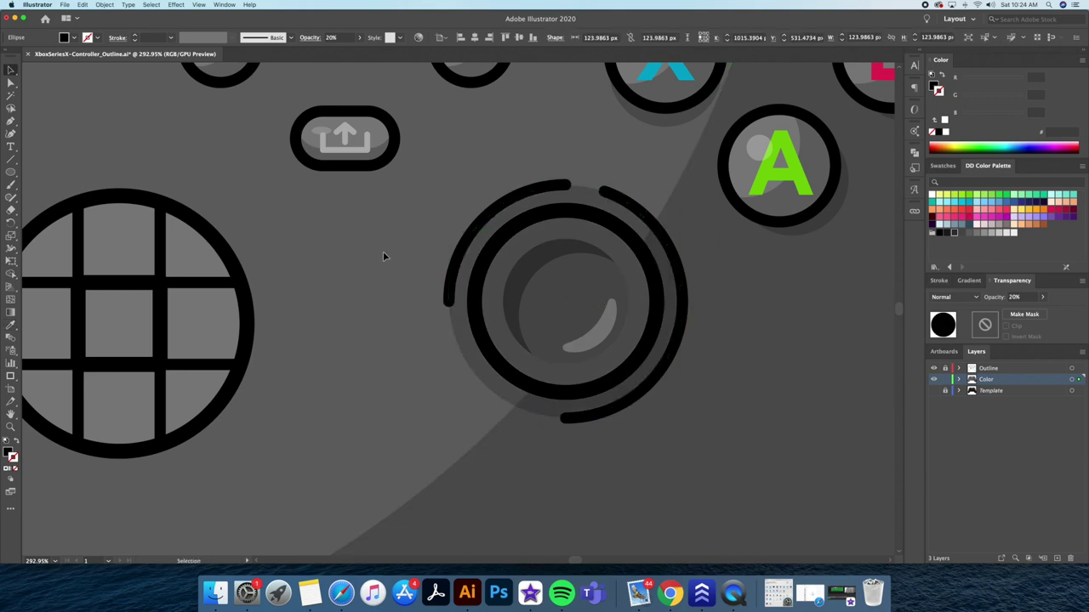
{"action": "left_click", "coordinate": [382, 256]}
{"action": "scroll", "coordinate": [524, 231], "scroll_direction": "down", "scroll_amount": 3}
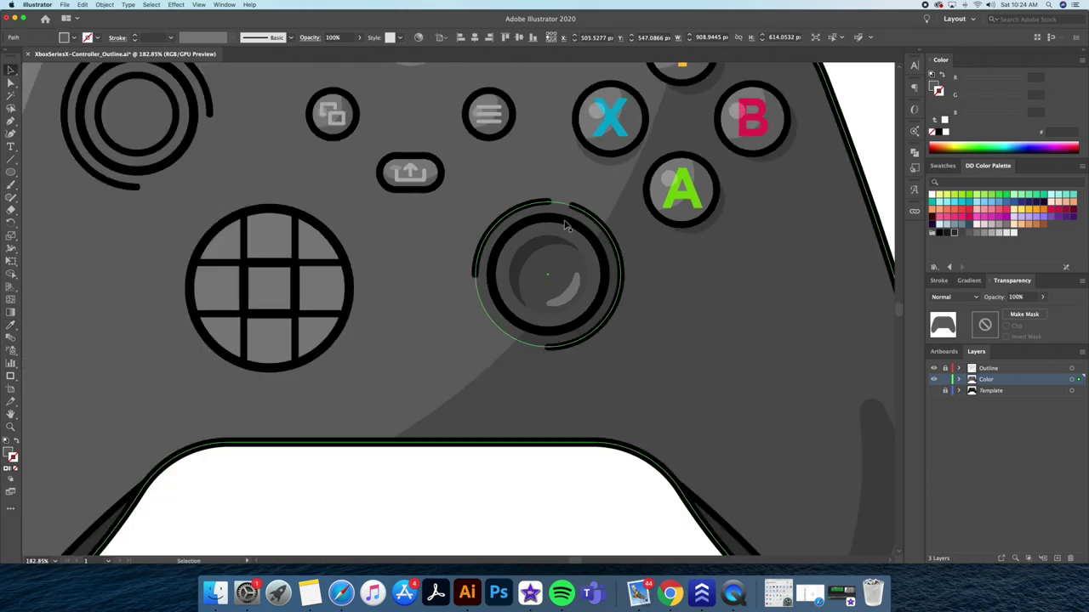
{"action": "left_click", "coordinate": [565, 219]}
{"action": "key", "text": "super+["}
{"action": "left_click", "coordinate": [501, 481]}
- Place and rotate a dark curved shadow just beyond the right thumbstick's lower-right outline arc
{"action": "scroll", "coordinate": [539, 324], "scroll_direction": "up", "scroll_amount": 1}
{"action": "left_click_drag", "start_coordinate": [621, 335], "coordinate": [466, 282]}
{"action": "left_click_drag", "start_coordinate": [438, 272], "coordinate": [489, 317]}
{"action": "left_click_drag", "start_coordinate": [495, 297], "coordinate": [506, 285]}
{"action": "key", "text": "r"}
{"action": "left_click_drag", "start_coordinate": [515, 284], "coordinate": [514, 281]}
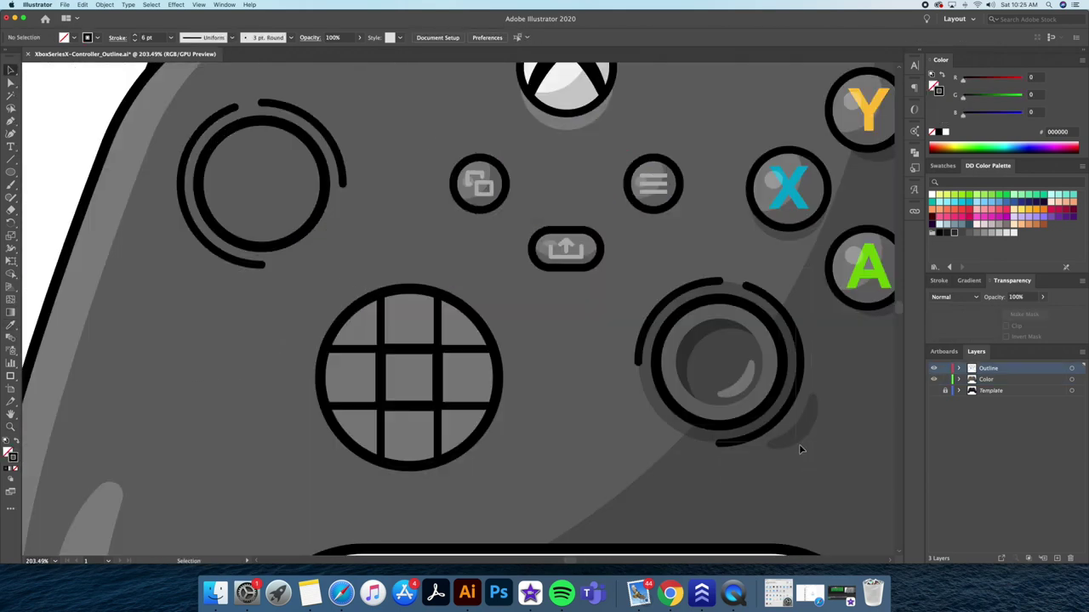
- Copy the right thumbstick's inner shading, highlight and shadows onto the left thumbstick
{"action": "left_click_drag", "start_coordinate": [798, 444], "coordinate": [717, 364]}
{"action": "left_click_drag", "start_coordinate": [809, 425], "coordinate": [352, 246]}
{"action": "scroll", "coordinate": [233, 171], "scroll_direction": "left", "scroll_amount": 3}
{"action": "left_click", "coordinate": [232, 171]}
- Add lighter copies of the view, menu and share buttons' shapes, offset straight down beneath each button
{"action": "left_click_drag", "start_coordinate": [400, 194], "coordinate": [333, 199]}
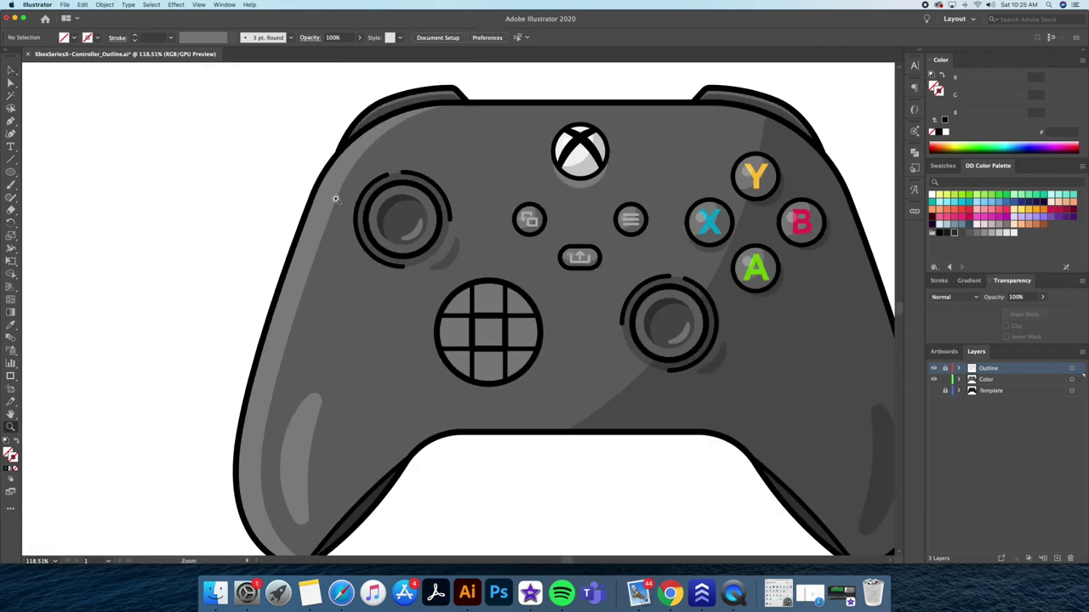
{"action": "left_click_drag", "start_coordinate": [602, 262], "coordinate": [485, 235]}
{"action": "left_click_drag", "start_coordinate": [426, 156], "coordinate": [561, 157]}
{"action": "left_click", "coordinate": [369, 267]}
{"action": "left_click", "coordinate": [681, 228], "text": "shift"}
{"action": "key", "text": "Delete"}
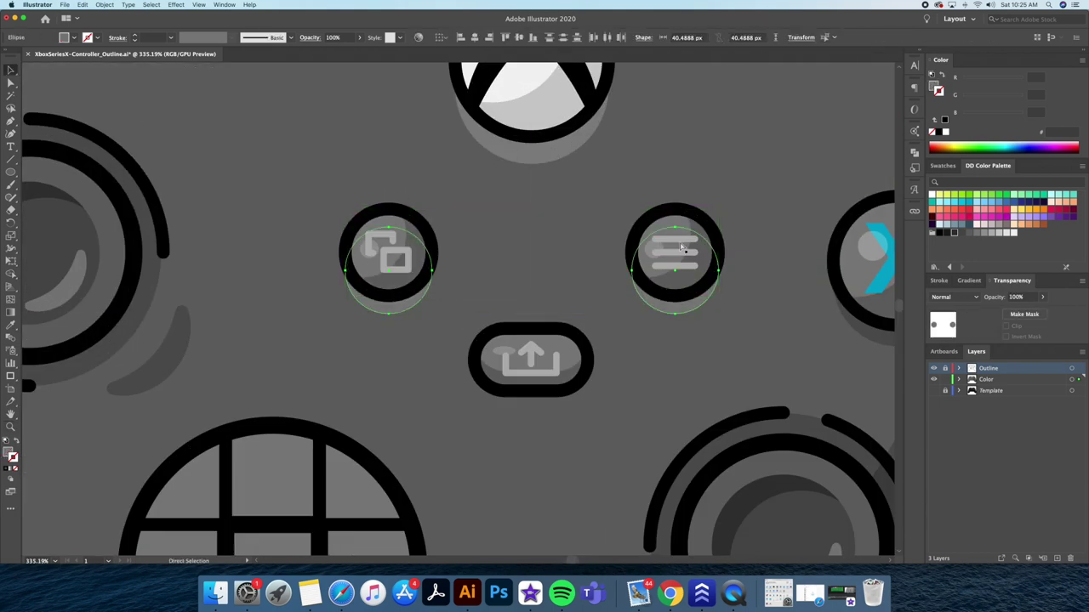
{"action": "left_click", "coordinate": [527, 355]}
- Divide the D-pad circle along its grid lines with the Shape Builder and fill the top-middle cell with 666666
{"action": "scroll", "coordinate": [664, 329], "scroll_direction": "down", "scroll_amount": 3}
{"action": "left_click", "coordinate": [459, 284]}
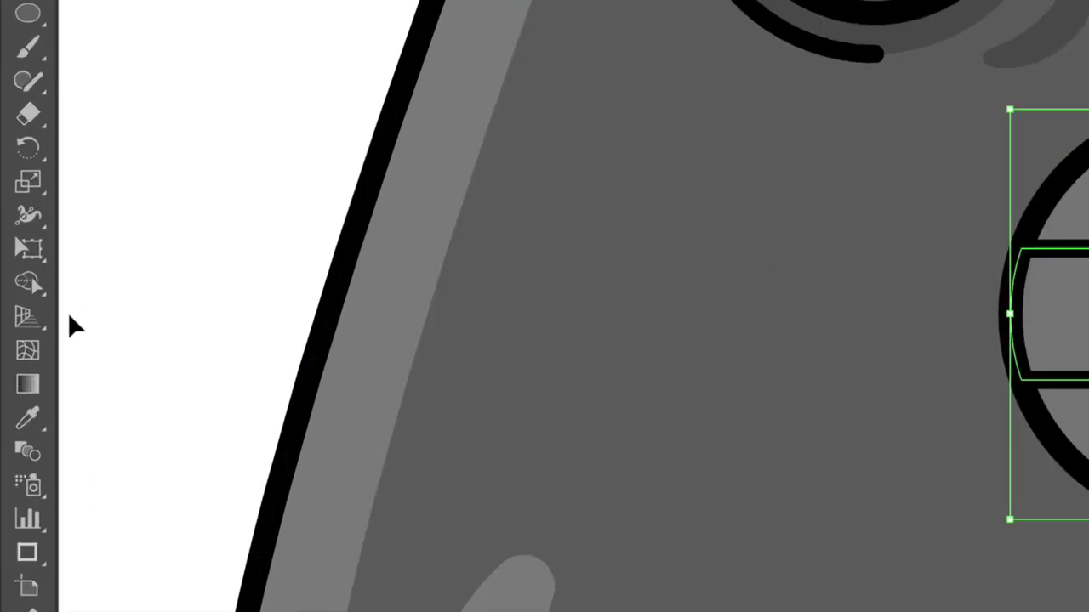
{"action": "left_click", "coordinate": [28, 283]}
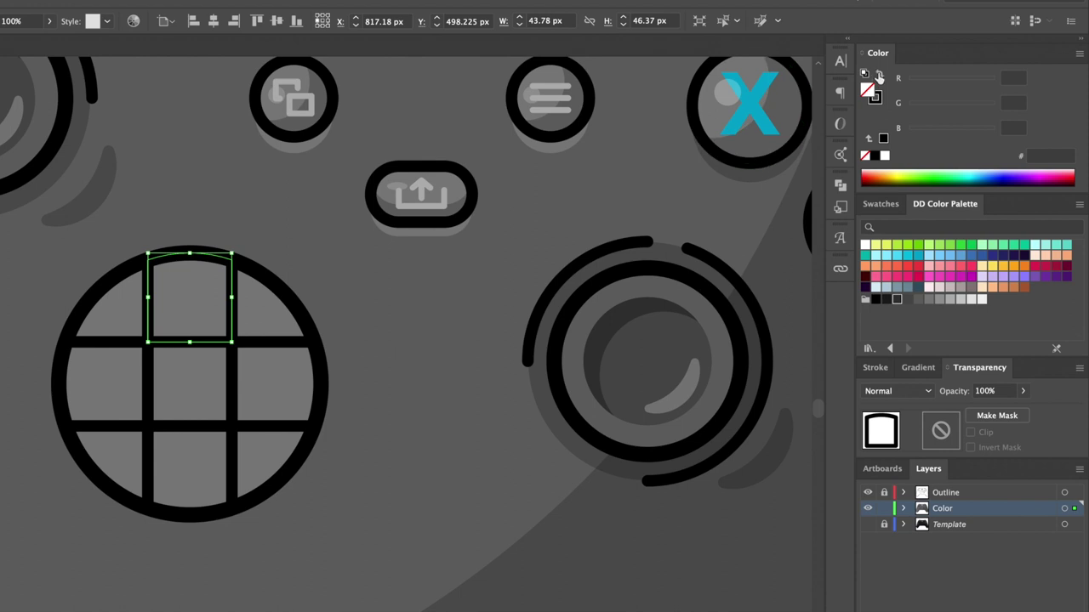
{"action": "left_click", "coordinate": [878, 75]}
{"action": "left_click", "coordinate": [918, 300]}
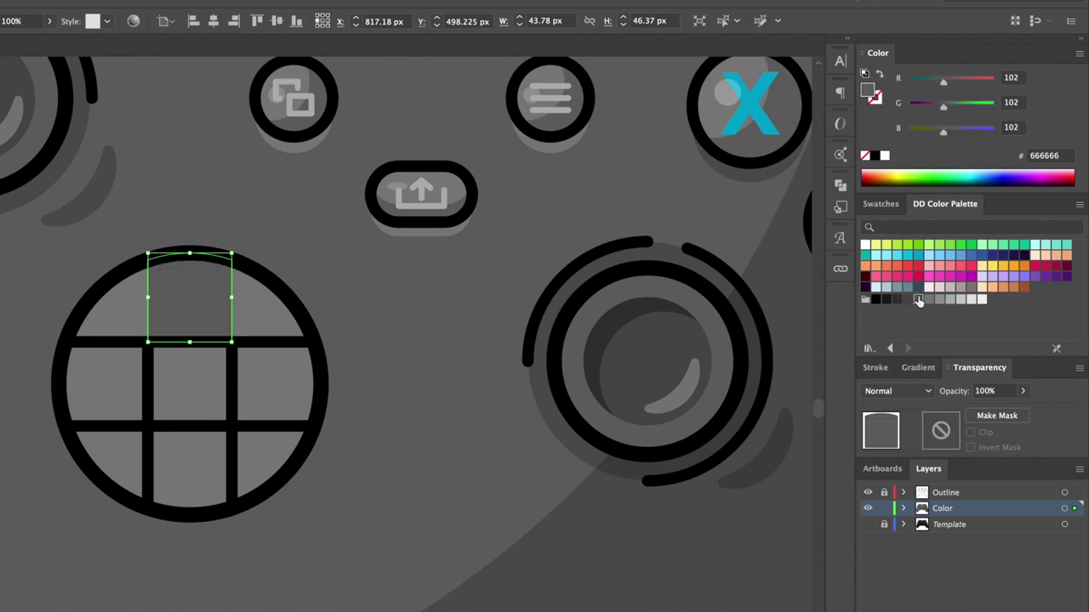
- Fill the D-pad's right-middle and bottom-middle cells with 4D4D4D and remove their strokes
{"action": "left_click", "coordinate": [316, 347]}
{"action": "left_click", "coordinate": [231, 455], "text": "shift"}
{"action": "left_click", "coordinate": [878, 74]}
{"action": "left_click", "coordinate": [908, 301]}
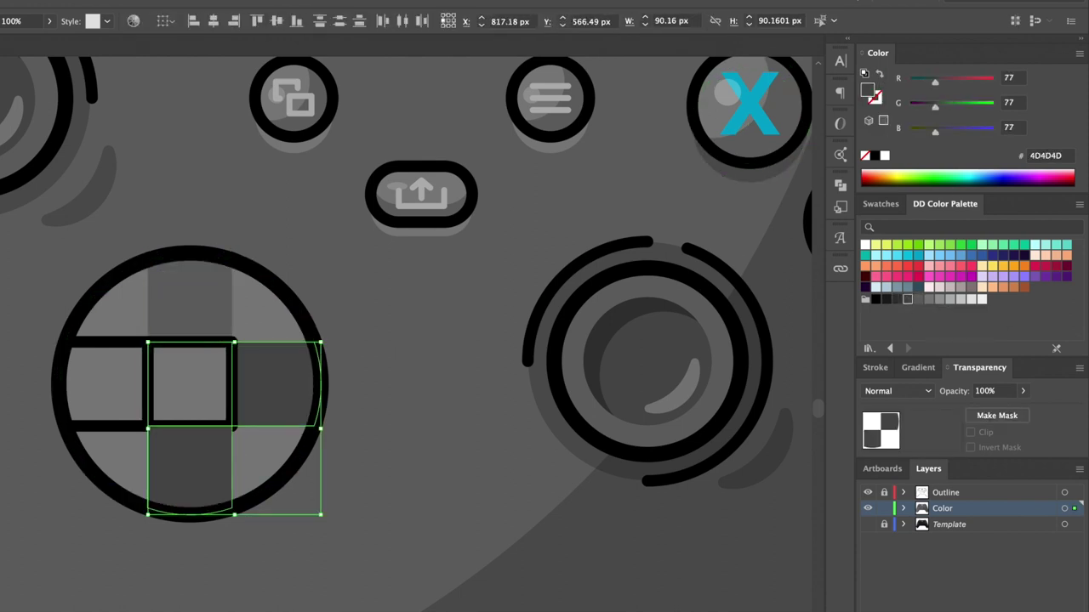
{"action": "key", "text": "ctrl+shift+a"}
- Fill the D-pad's left-middle cell with 999999 and remove its stroke
{"action": "left_click", "coordinate": [129, 425]}
{"action": "left_click", "coordinate": [878, 75]}
{"action": "left_click", "coordinate": [950, 300]}
{"action": "left_click", "coordinate": [939, 299]}
{"action": "key", "text": "super+shift+a"}
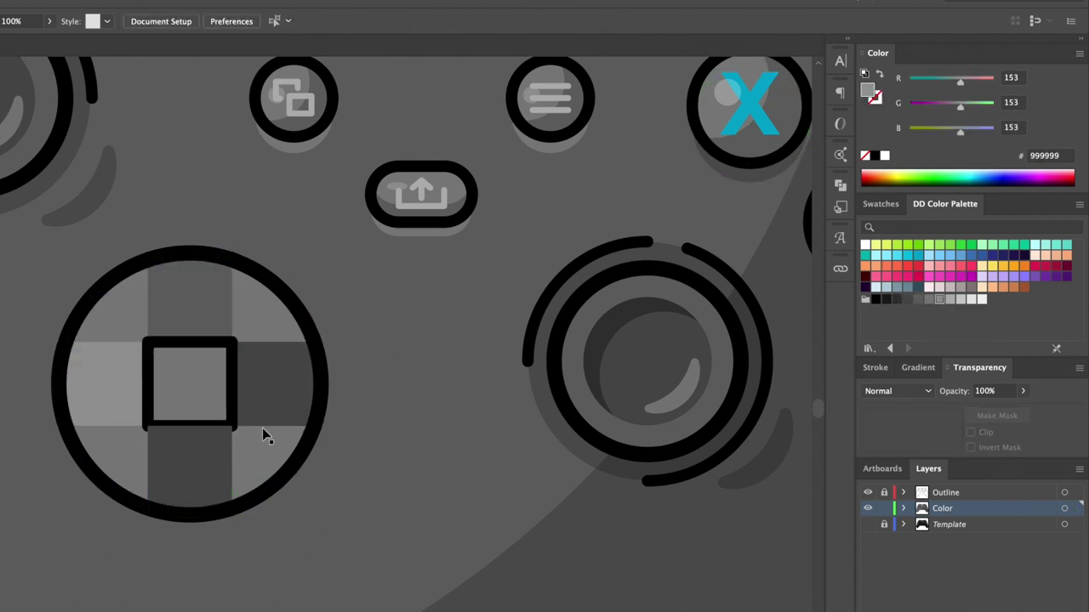
- Delete the black stroked square at the center of the D-pad
{"action": "left_click", "coordinate": [232, 413]}
{"action": "key", "text": "Delete"}
{"action": "key", "text": "z"}
{"action": "left_click_drag", "start_coordinate": [93, 365], "coordinate": [119, 365]}
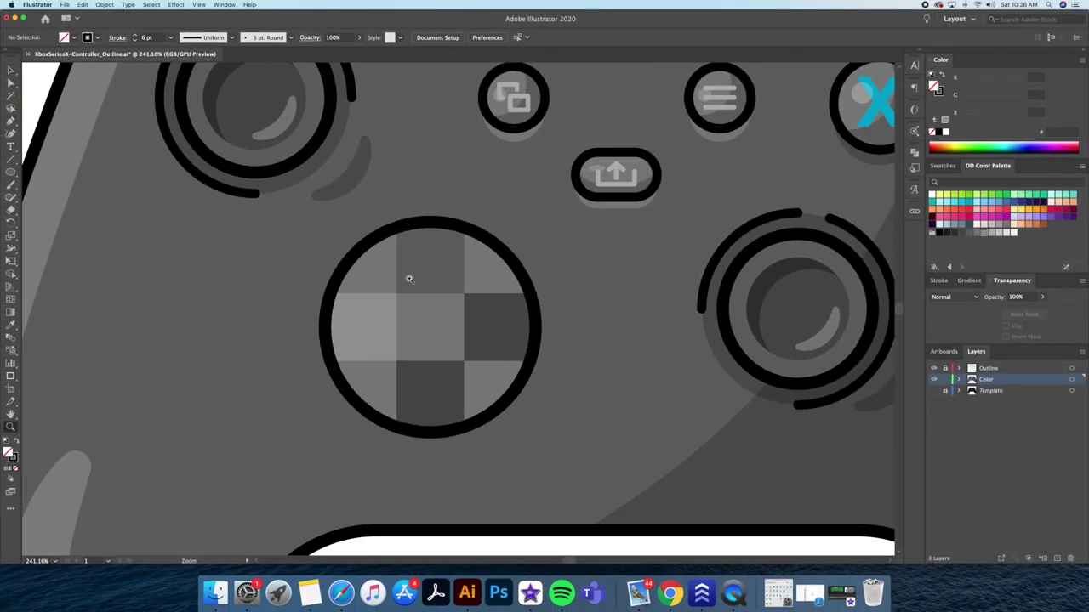
- Add a copy of the D-pad circle offset down and to the right as a drop shadow, sampling the body shading's appearance
{"action": "key", "text": "v"}
{"action": "left_click", "coordinate": [374, 259]}
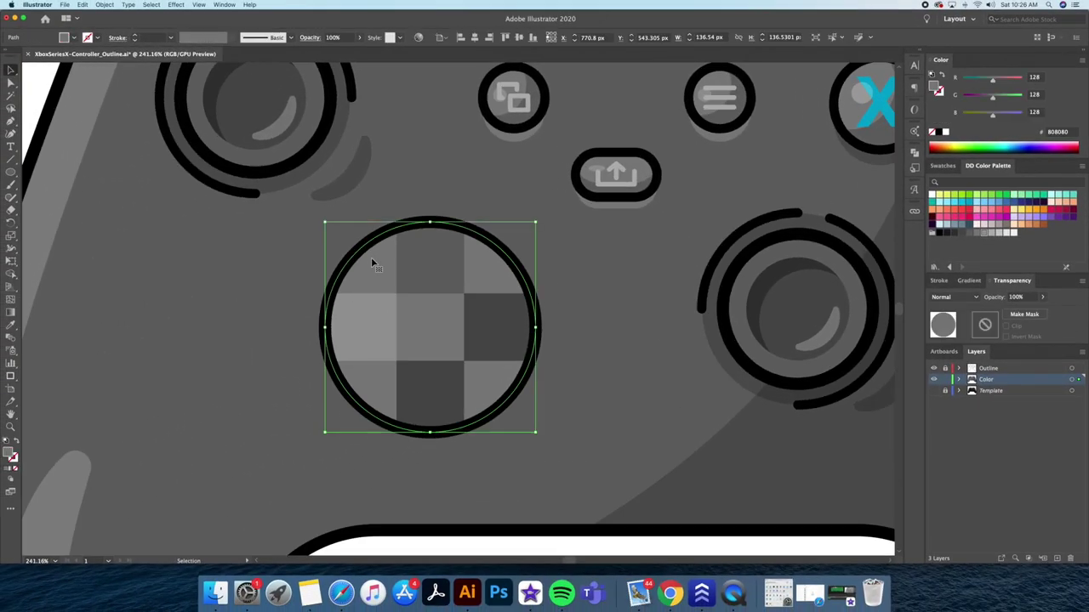
{"action": "left_click_drag", "start_coordinate": [374, 259], "coordinate": [394, 271]}
{"action": "key", "text": "i"}
{"action": "left_click", "coordinate": [622, 443]}
{"action": "key", "text": "v"}
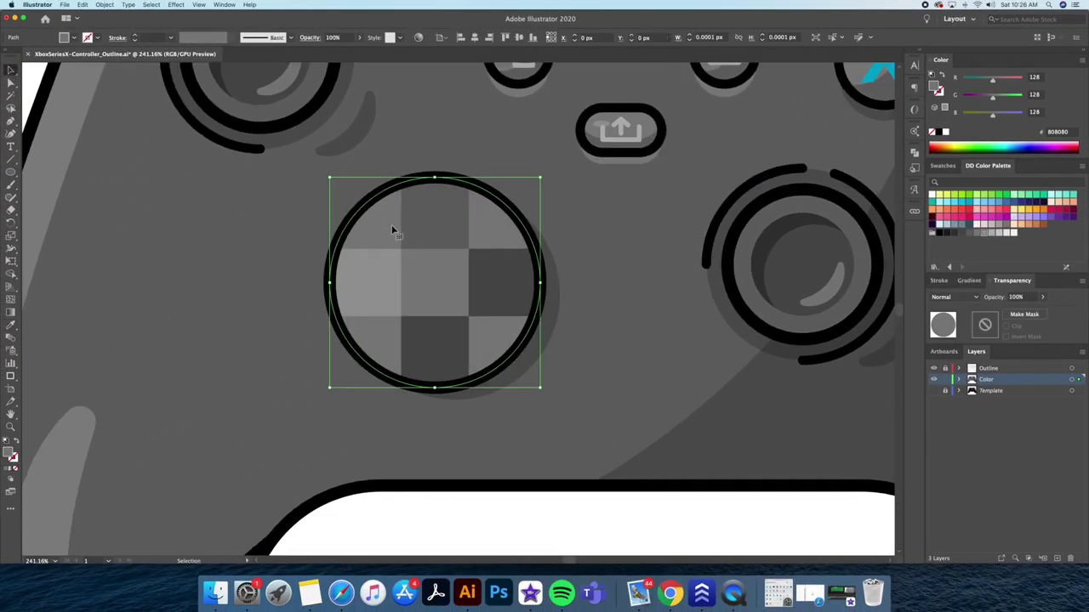
- Carve a crescent along the upper-left inner edge of the D-pad circle with the Shape Builder
{"action": "double_click", "coordinate": [395, 233]}
{"action": "key", "text": "shift+m"}
{"action": "left_click_drag", "start_coordinate": [425, 290], "coordinate": [468, 397]}
{"action": "key", "text": "v"}
{"action": "double_click", "coordinate": [465, 535]}
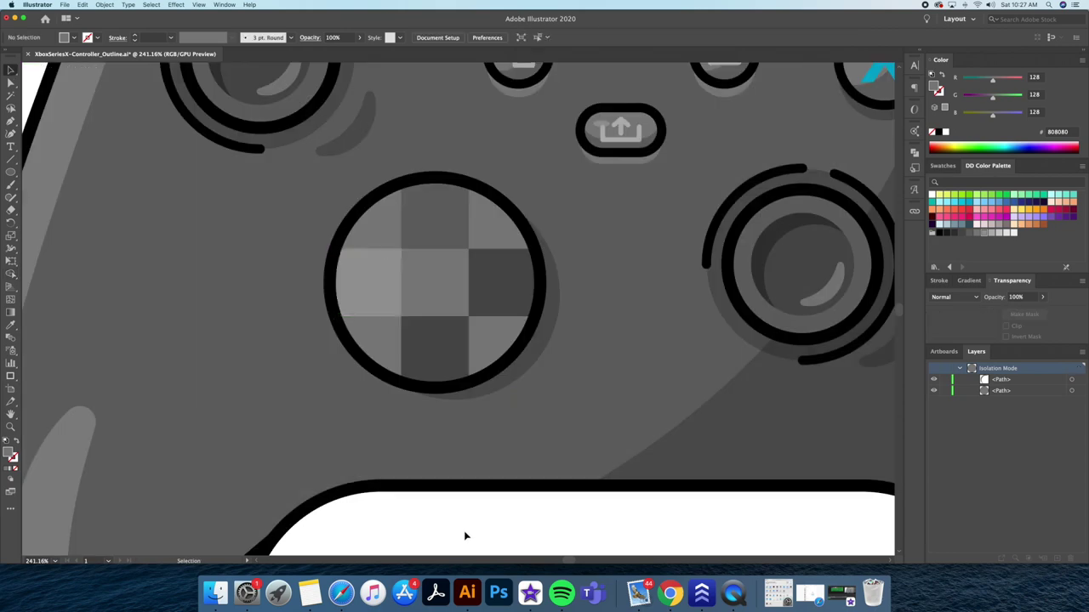
- Give the D-pad crescent the body shading's black fill at 20% opacity and bring it to the front
{"action": "left_click", "coordinate": [364, 224]}
{"action": "key", "text": "i"}
{"action": "left_click", "coordinate": [752, 398]}
{"action": "key", "text": "v"}
{"action": "right_click", "coordinate": [416, 194]}
{"action": "mouse_move", "coordinate": [450, 360]}
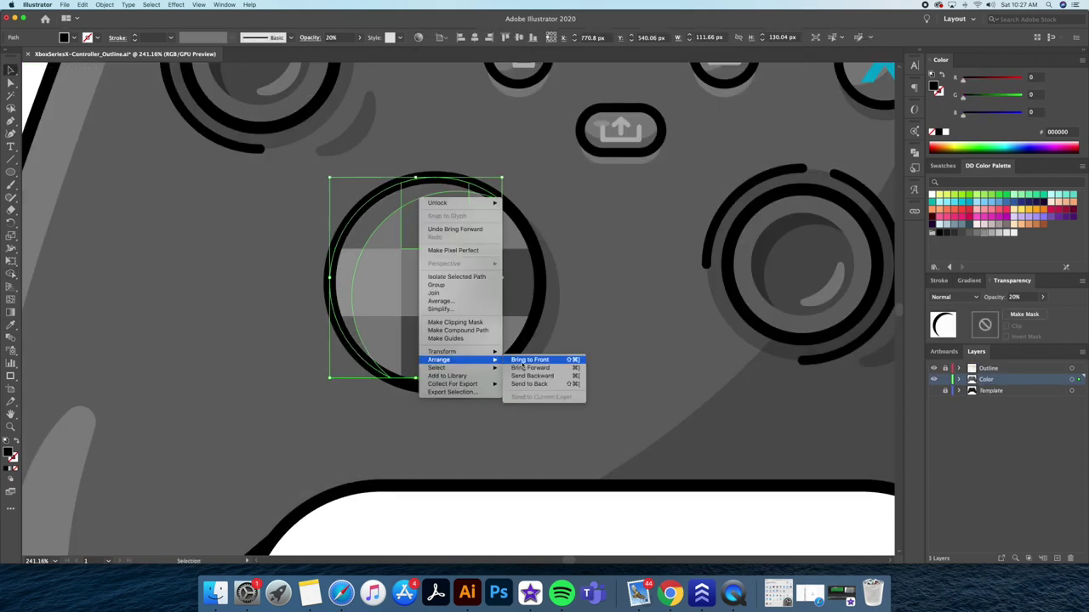
{"action": "left_click", "coordinate": [532, 359]}
{"action": "left_click", "coordinate": [563, 494]}
- Copy the right thumbstick's curved highlight onto the D-pad's lower-right area, adjust its size and placement, and bring it to the front
{"action": "scroll", "coordinate": [575, 233], "scroll_direction": "up", "scroll_amount": 1}
{"action": "left_click_drag", "start_coordinate": [810, 304], "coordinate": [469, 358]}
{"action": "left_click_drag", "start_coordinate": [483, 332], "coordinate": [495, 320]}
{"action": "left_click_drag", "start_coordinate": [482, 347], "coordinate": [480, 341]}
{"action": "right_click", "coordinate": [478, 350]}
{"action": "mouse_move", "coordinate": [513, 517]}
{"action": "left_click", "coordinate": [585, 516]}
{"action": "left_click", "coordinate": [590, 528]}
- Add flat ellipses on both sides of the Xbox logo, a light highlight on the left and dark shading on the right
{"action": "key", "text": "super+0"}
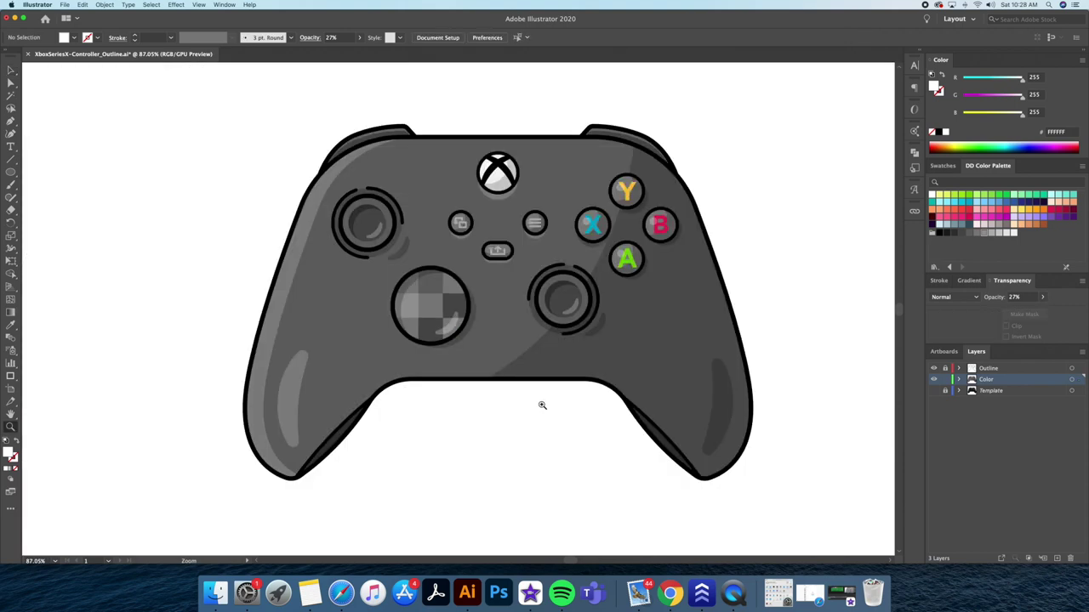
{"action": "left_click_drag", "start_coordinate": [514, 127], "coordinate": [484, 166]}
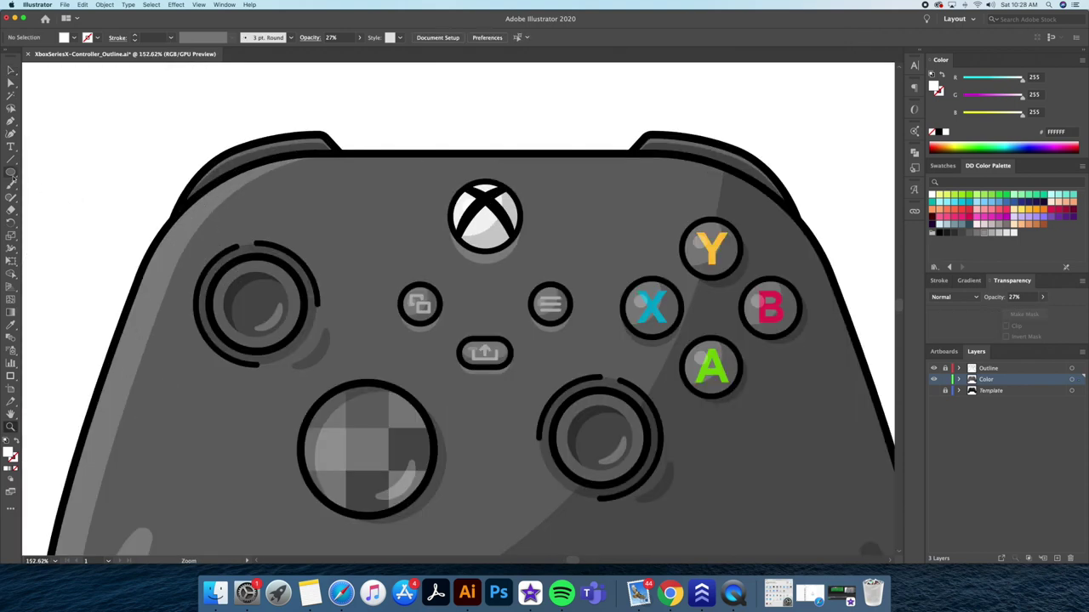
{"action": "left_click_drag", "start_coordinate": [312, 207], "coordinate": [618, 212]}
{"action": "key", "text": "i"}
{"action": "left_click", "coordinate": [134, 549]}
{"action": "left_click", "coordinate": [691, 423]}
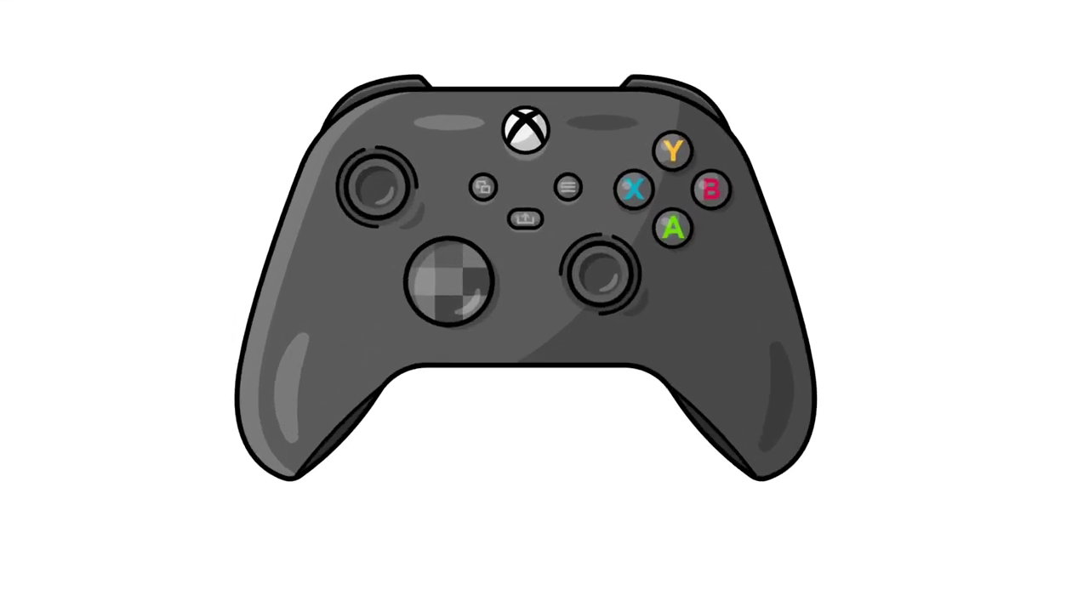
- Name the new layer Background
{"action": "type", "text": "N"}
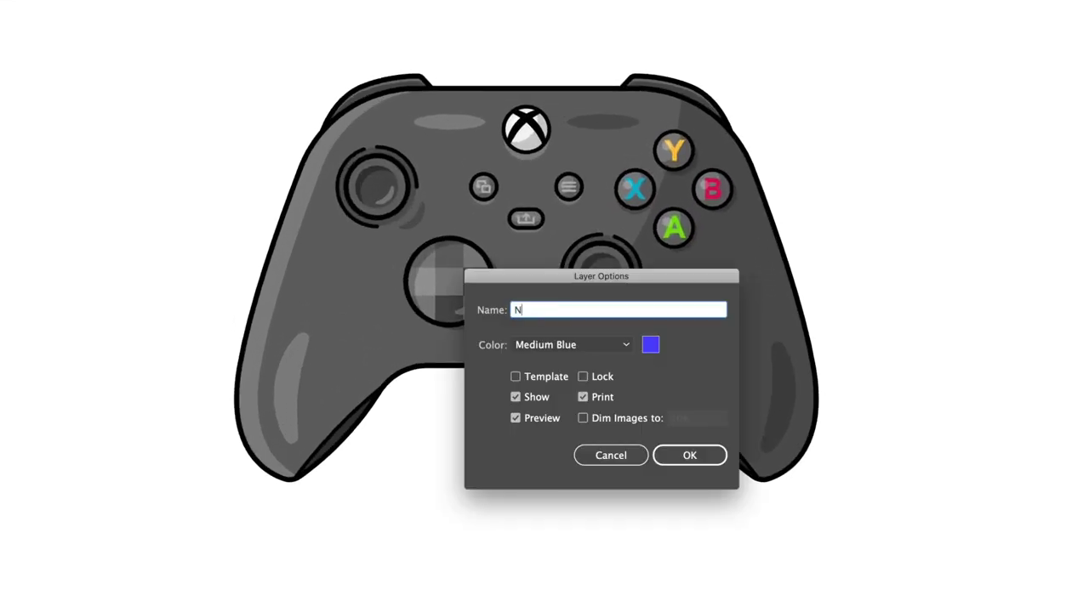
{"action": "type", "text": "ackground"}
{"action": "key", "text": "Return"}
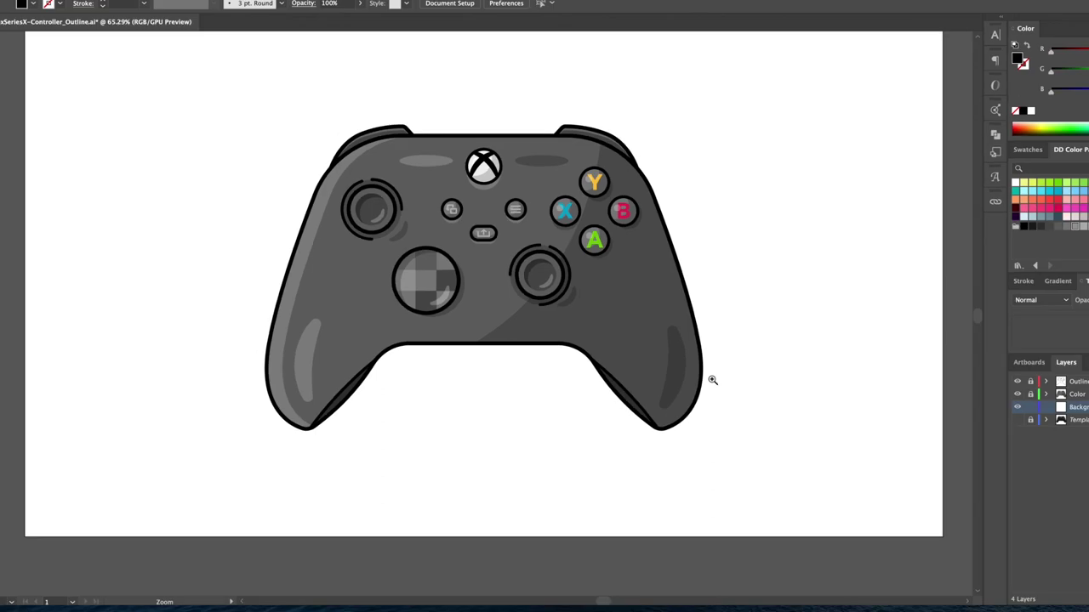